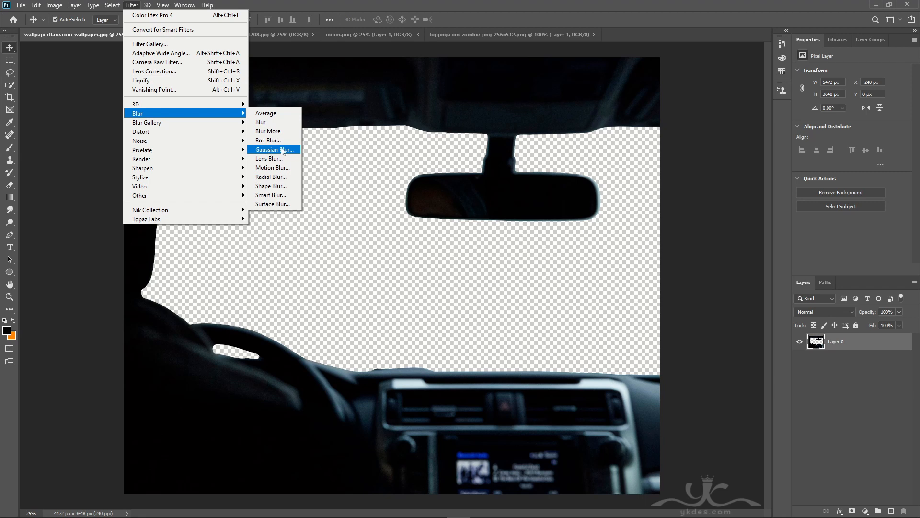
- Apply a Gaussian Blur with an 18.0 pixel radius to the car interior layer
{"action": "left_click", "coordinate": [274, 150]}
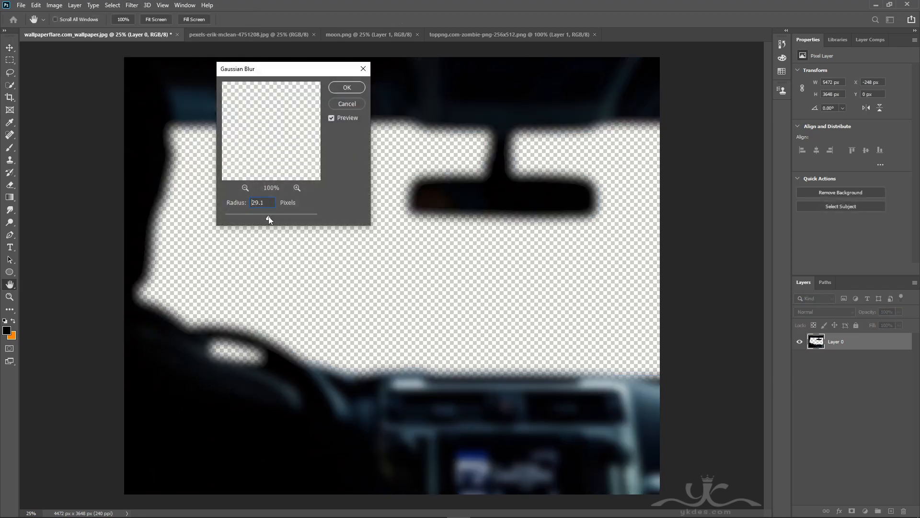
{"action": "left_click_drag", "start_coordinate": [269, 217], "coordinate": [265, 217]}
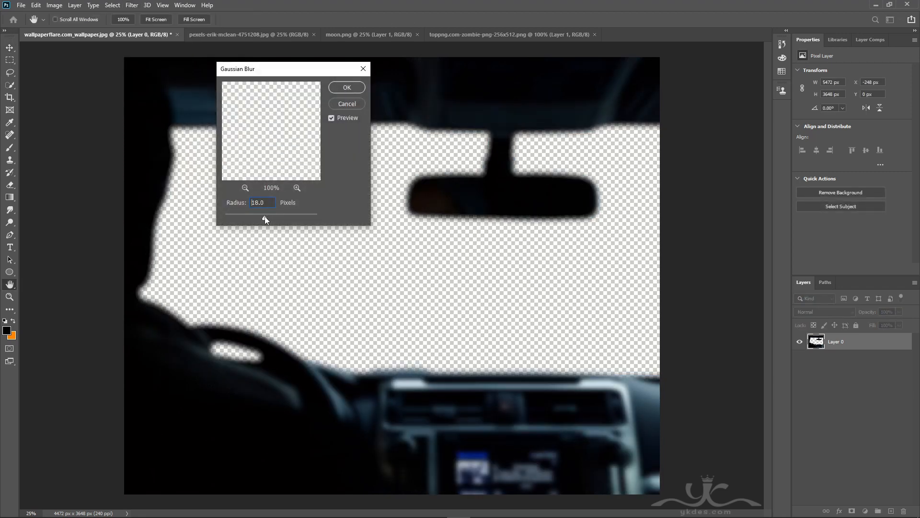
{"action": "left_click", "coordinate": [346, 88]}
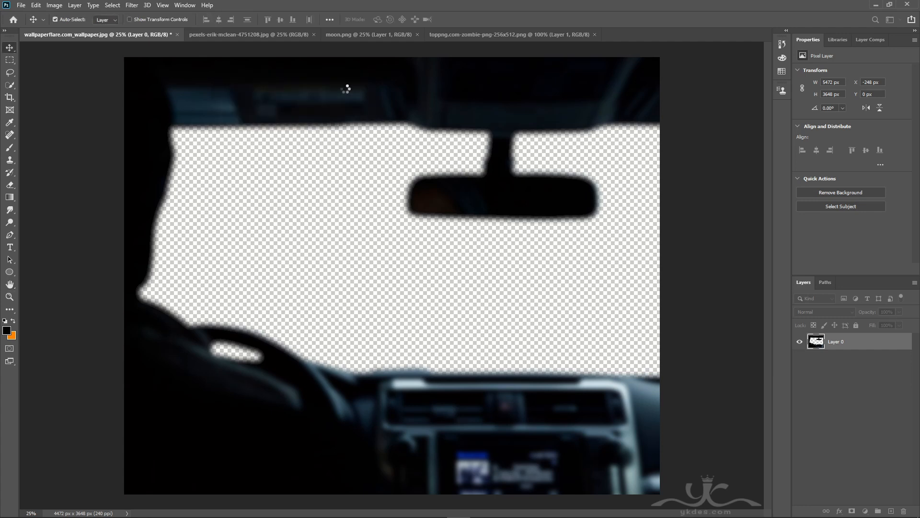
- Bring the foggy road image into the car document and place its layer beneath the car interior layer
{"action": "left_click", "coordinate": [244, 35]}
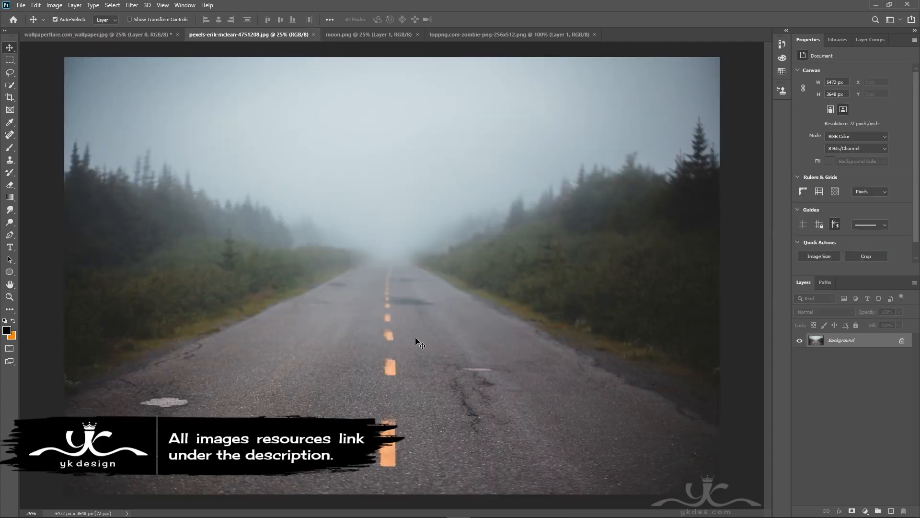
{"action": "left_click_drag", "start_coordinate": [120, 40], "coordinate": [321, 237]}
{"action": "left_click_drag", "start_coordinate": [861, 347], "coordinate": [857, 365]}
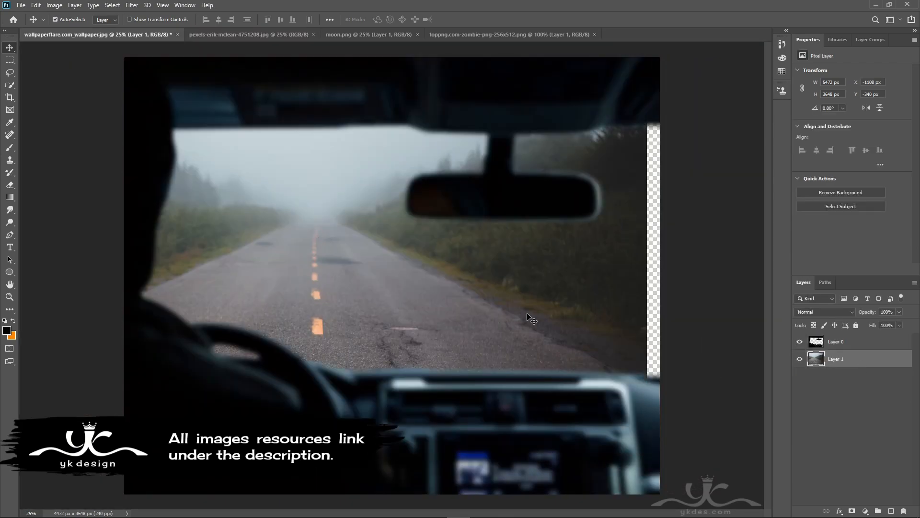
- Enlarge the road layer to about 6779 × 4520 px and position it so the road runs into the windshield view
{"action": "key", "text": "ctrl"}
{"action": "key", "text": "ctrl+t"}
{"action": "left_click_drag", "start_coordinate": [383, 242], "coordinate": [472, 330]}
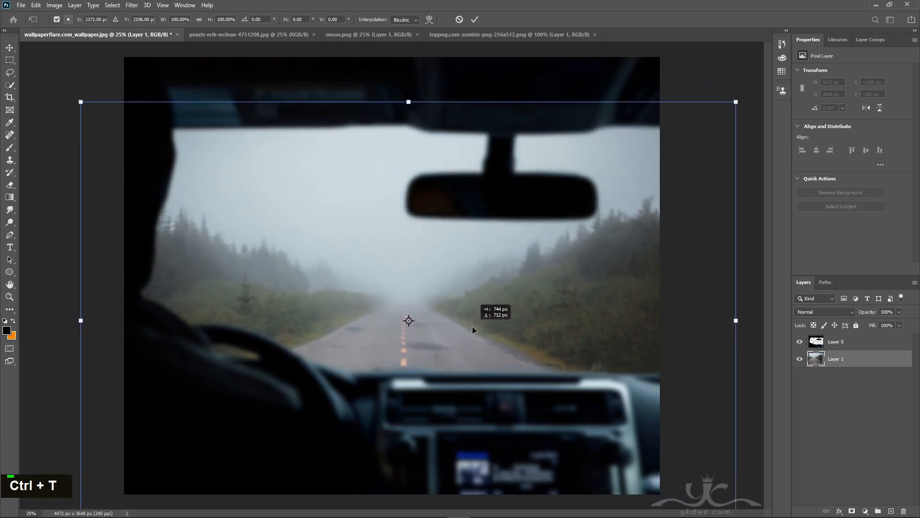
{"action": "left_click_drag", "start_coordinate": [735, 101], "coordinate": [811, 48]}
{"action": "left_click_drag", "start_coordinate": [594, 305], "coordinate": [603, 314]}
{"action": "key", "text": "Return"}
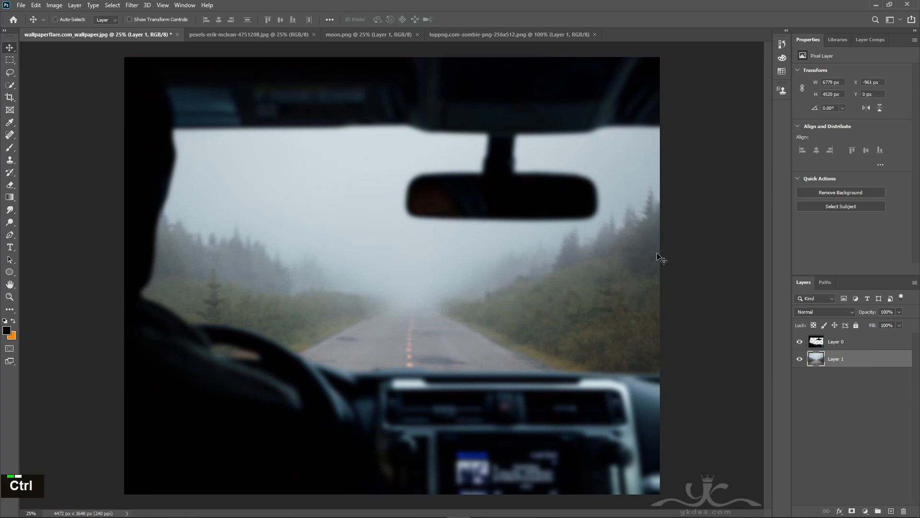
- Scale the road layer up to about 7715 × 5144 px and shift it slightly right behind the windshield
{"action": "key", "text": "ctrl+t"}
{"action": "mouse_move", "coordinate": [415, 57]}
{"action": "left_mouse_down"}
{"action": "mouse_move", "coordinate": [434, 38]}
{"action": "mouse_move", "coordinate": [418, 43]}
{"action": "left_mouse_up"}
{"action": "left_click_drag", "start_coordinate": [405, 230], "coordinate": [431, 226]}
{"action": "key", "text": "Return"}
- Enlarge the road layer by another 109.23% and move it slightly down and right so the road meets the dashboard
{"action": "scroll", "coordinate": [571, 360], "scroll_direction": "down", "scroll_amount": 1}
{"action": "key", "text": "ctrl+t"}
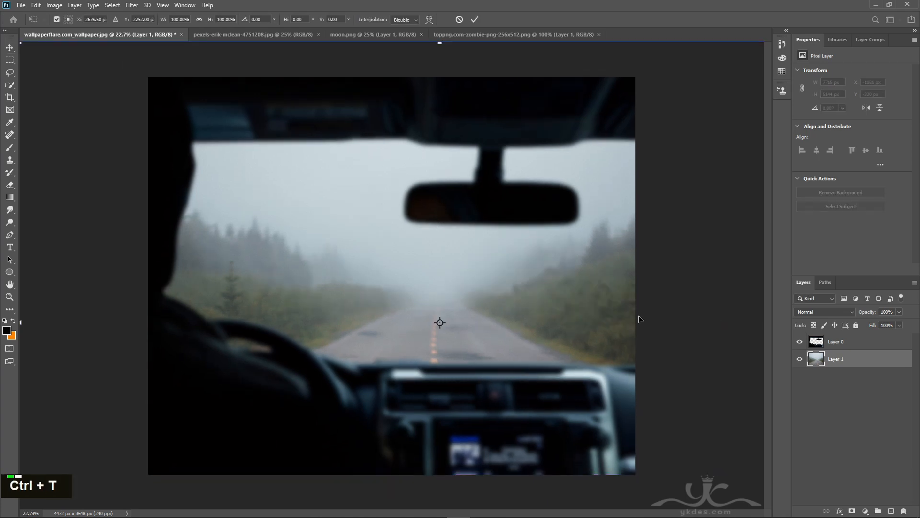
{"action": "left_click_drag", "start_coordinate": [440, 43], "coordinate": [443, 16]}
{"action": "left_click_drag", "start_coordinate": [433, 360], "coordinate": [437, 375]}
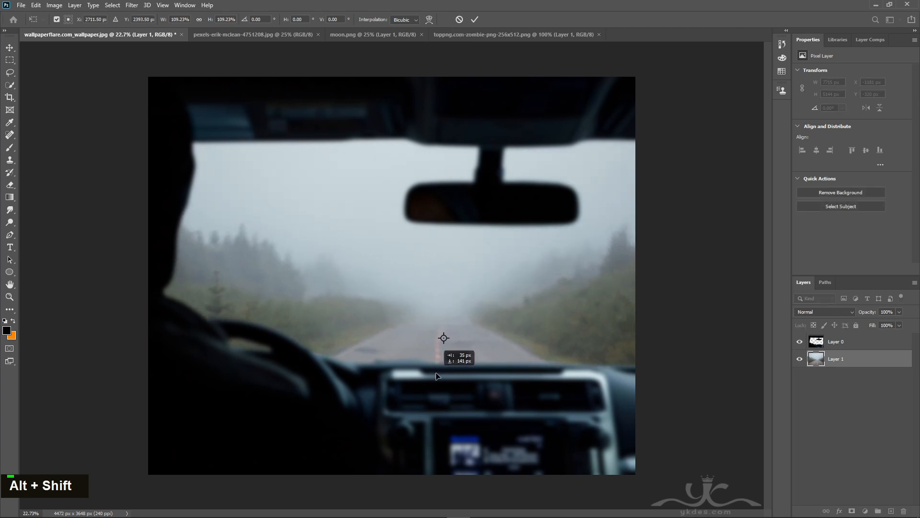
{"action": "key", "text": "Return"}
{"action": "scroll", "coordinate": [514, 286], "scroll_direction": "up", "scroll_amount": 1}
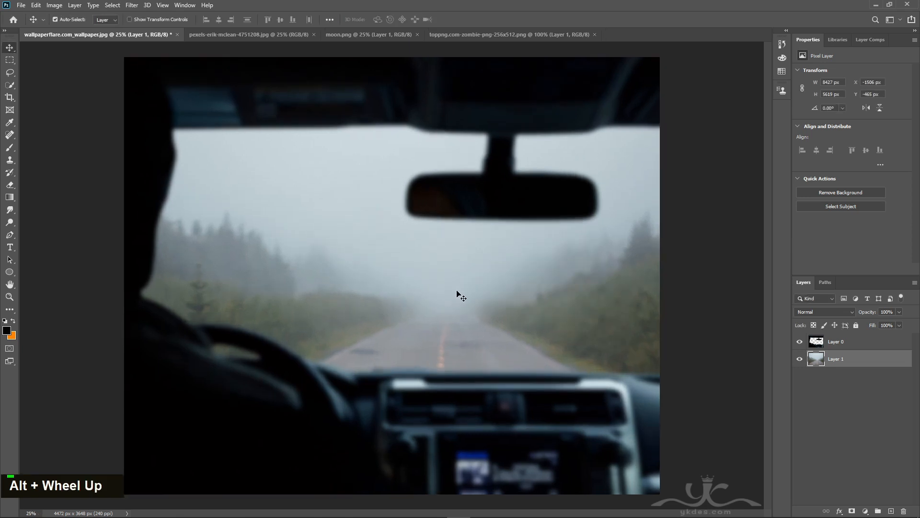
- Add a Hue/Saturation adjustment above the road layer with saturation -10 and lightness -12
{"action": "left_click", "coordinate": [864, 511]}
{"action": "left_click", "coordinate": [866, 418]}
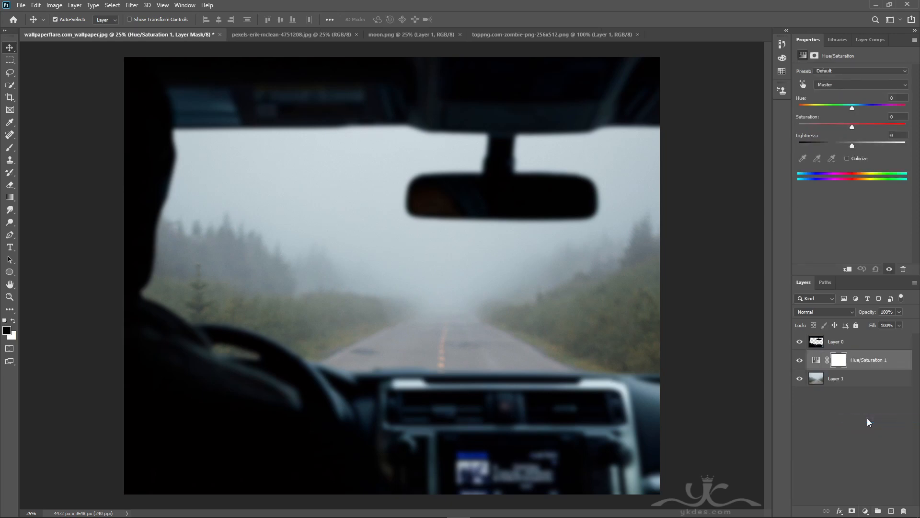
{"action": "left_click_drag", "start_coordinate": [852, 127], "coordinate": [846, 147]}
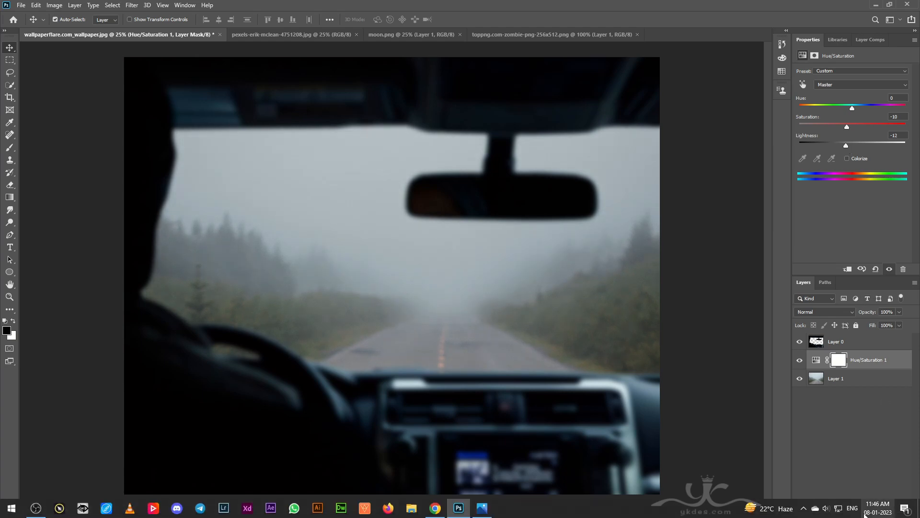
- Darken the road scene with an Exposure adjustment layer set to exposure -1.32 and gamma correction 0.48
{"action": "left_click", "coordinate": [867, 510]}
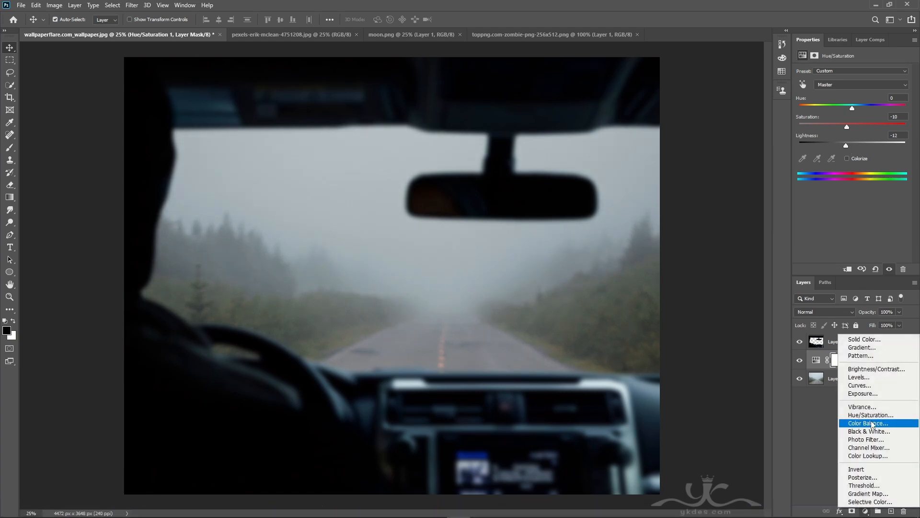
{"action": "left_click", "coordinate": [877, 394]}
{"action": "left_click_drag", "start_coordinate": [853, 131], "coordinate": [862, 133]}
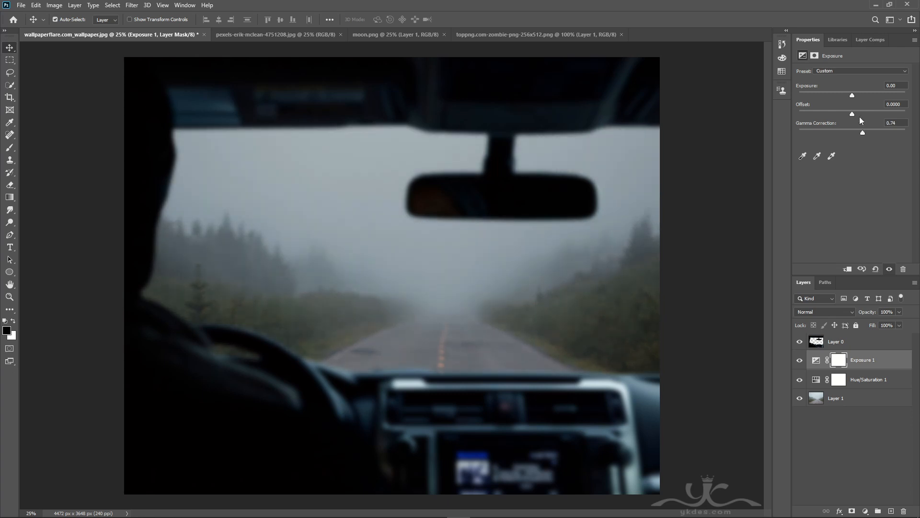
{"action": "left_click_drag", "start_coordinate": [852, 95], "coordinate": [845, 96]}
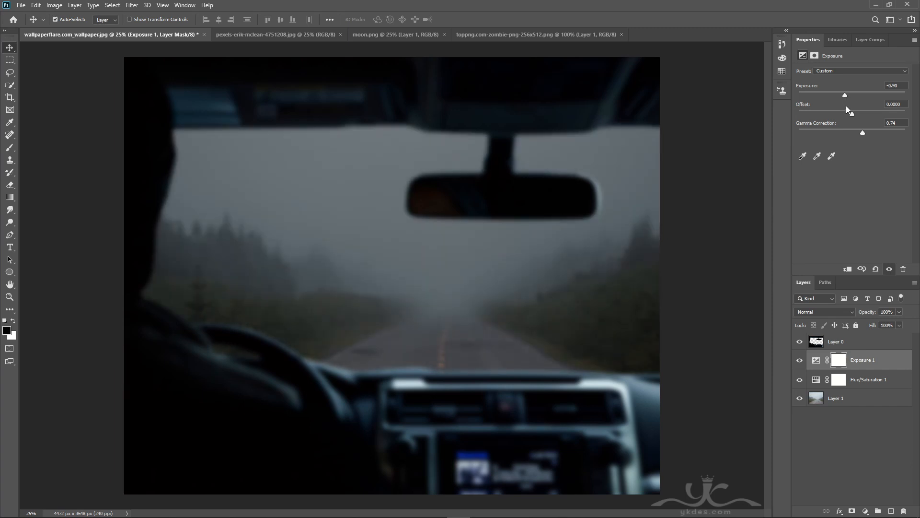
{"action": "left_click_drag", "start_coordinate": [863, 133], "coordinate": [873, 132]}
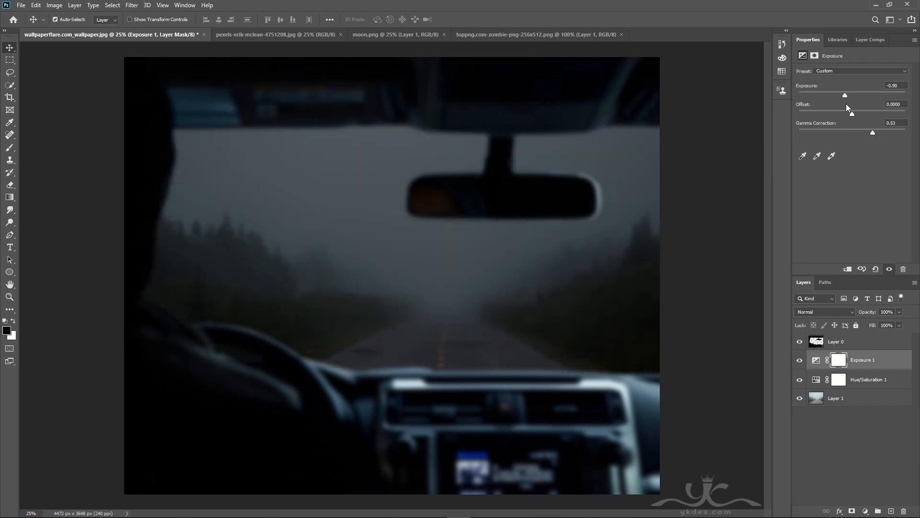
{"action": "left_click_drag", "start_coordinate": [845, 96], "coordinate": [841, 96]}
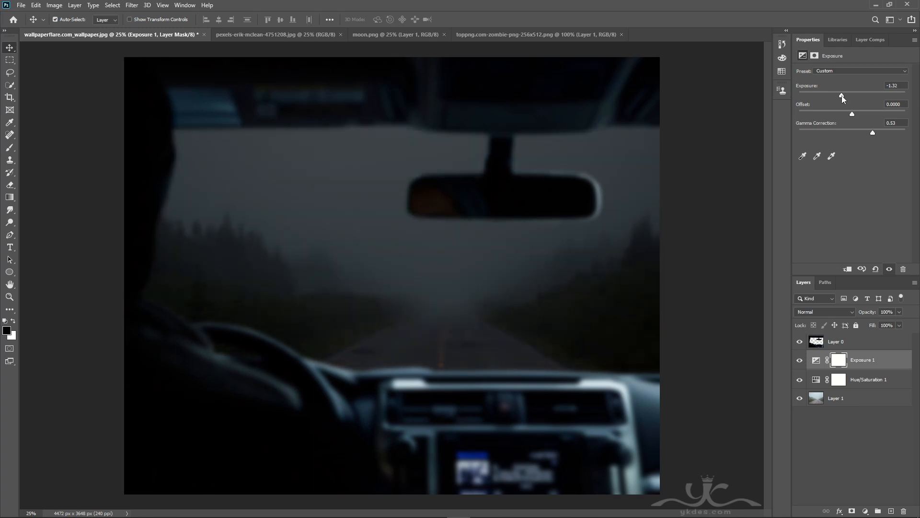
{"action": "left_click_drag", "start_coordinate": [876, 131], "coordinate": [877, 130]}
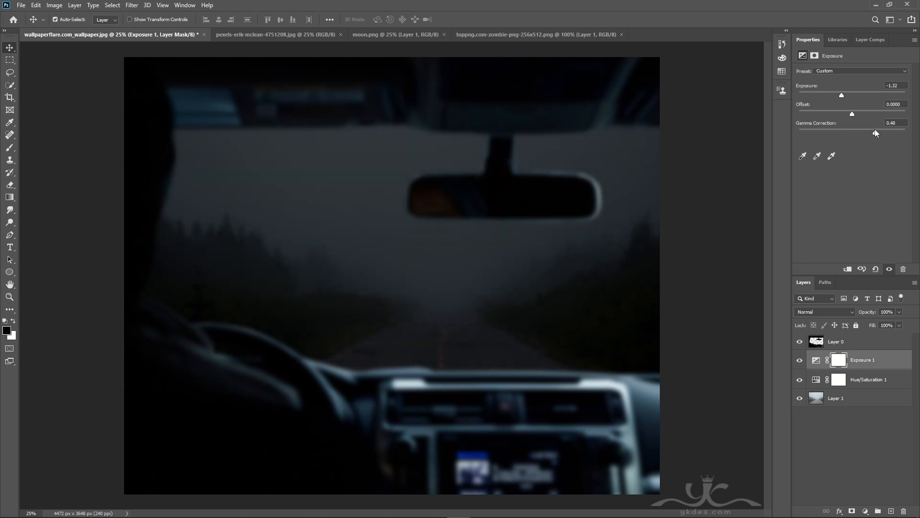
- Create a new empty layer above the car interior layer and clip it to that layer
{"action": "left_click", "coordinate": [877, 343]}
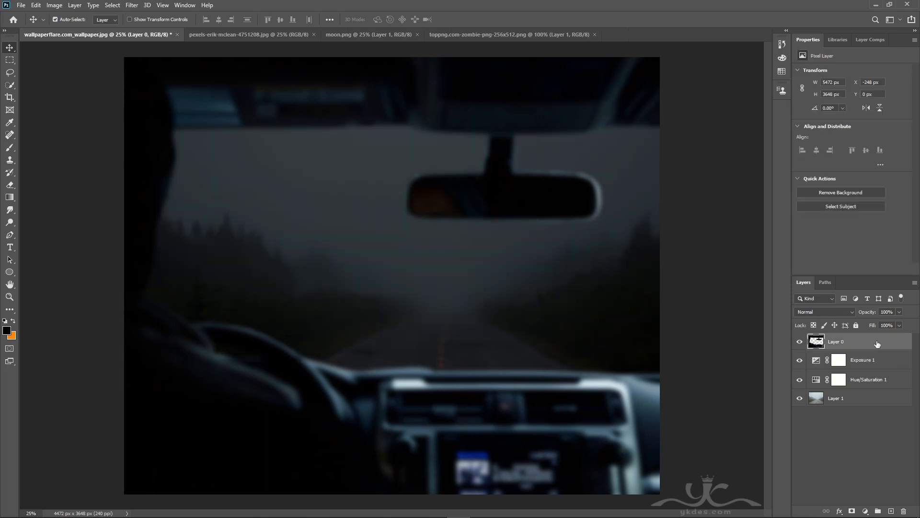
{"action": "left_click", "coordinate": [865, 511]}
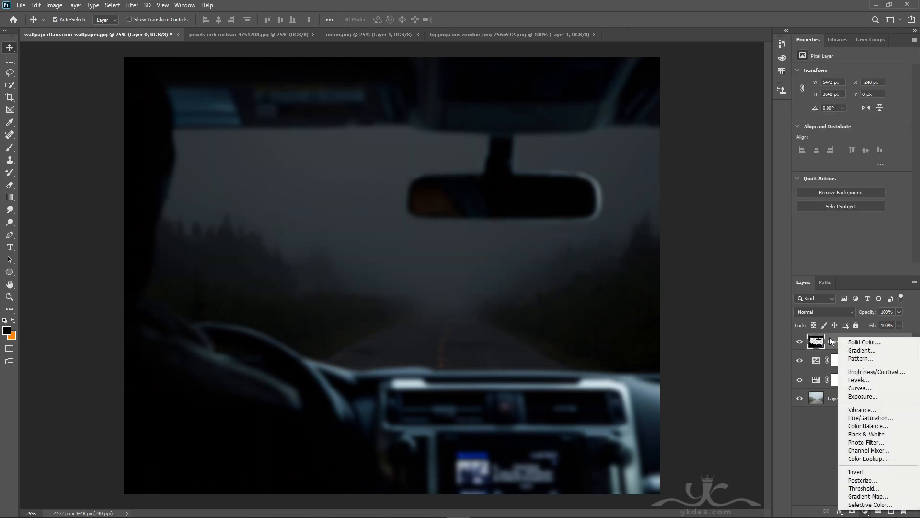
{"action": "left_click", "coordinate": [845, 371]}
{"action": "left_click", "coordinate": [891, 510]}
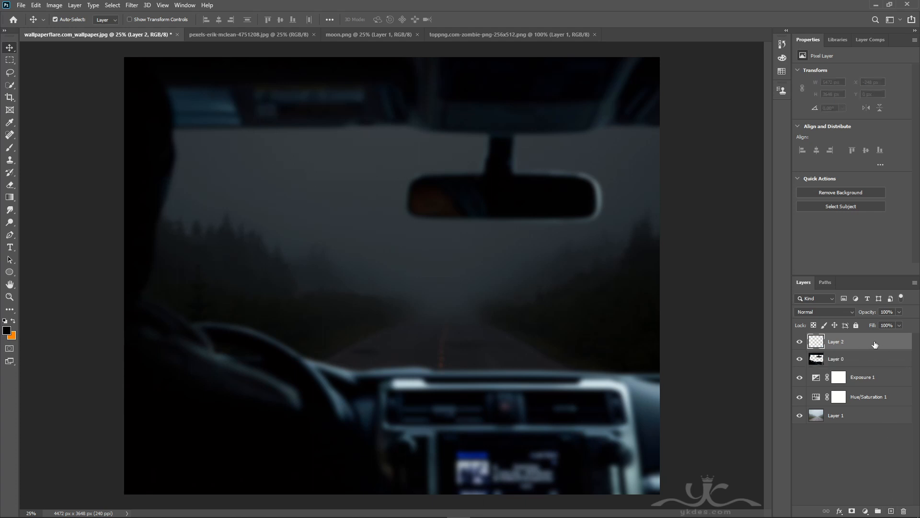
{"action": "left_click", "coordinate": [888, 350], "text": "alt"}
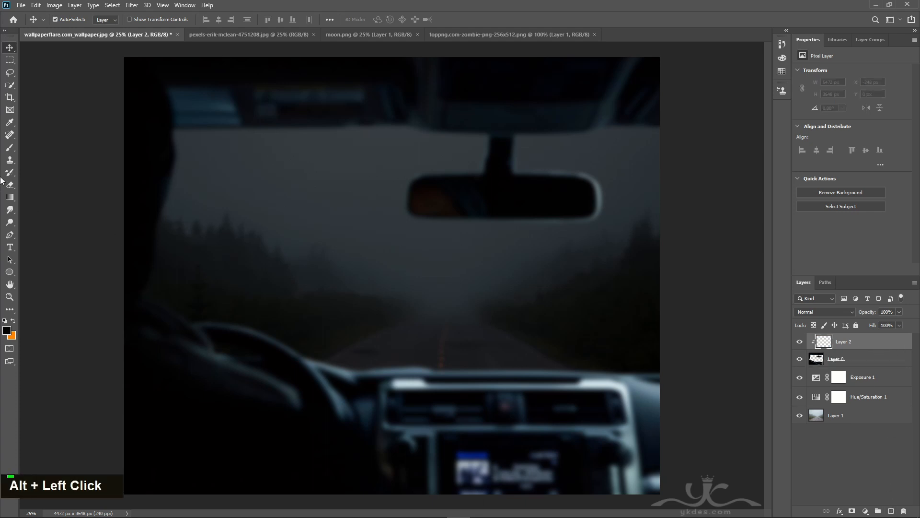
- Paint black shading over the dashboard and right side of the car with a soft 3000 px brush, and set the layer's opacity to 77%
{"action": "left_click", "coordinate": [9, 147]}
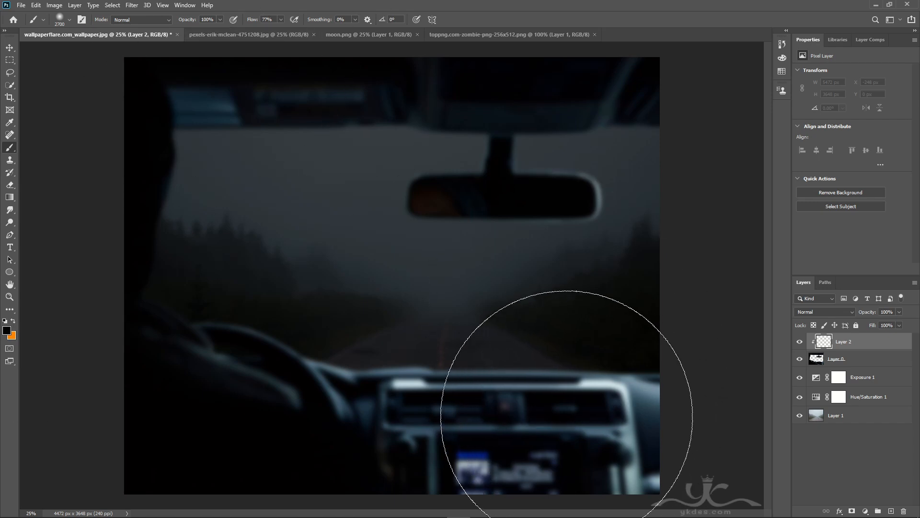
{"action": "key", "text": "bracketright"}
{"action": "key", "text": "bracketright"}
{"action": "key", "text": "bracketright"}
{"action": "left_click_drag", "start_coordinate": [688, 431], "coordinate": [729, 432]}
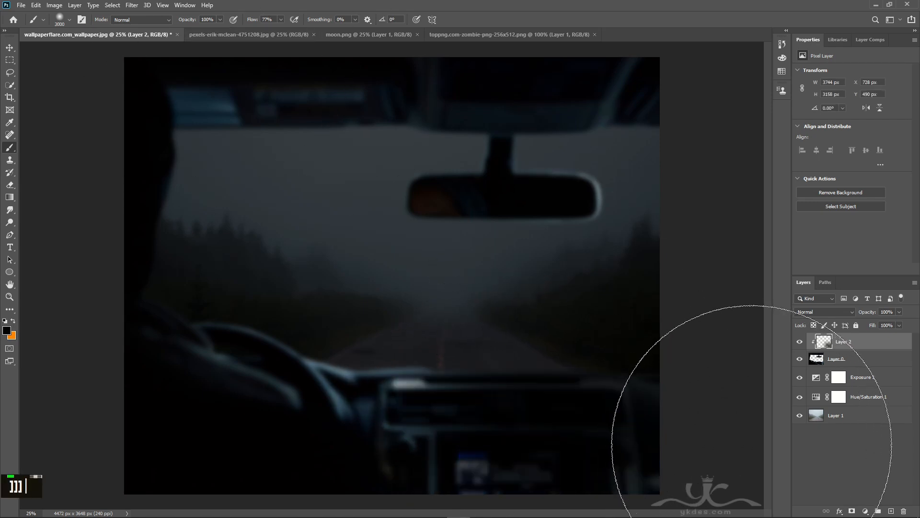
{"action": "left_click", "coordinate": [676, 172]}
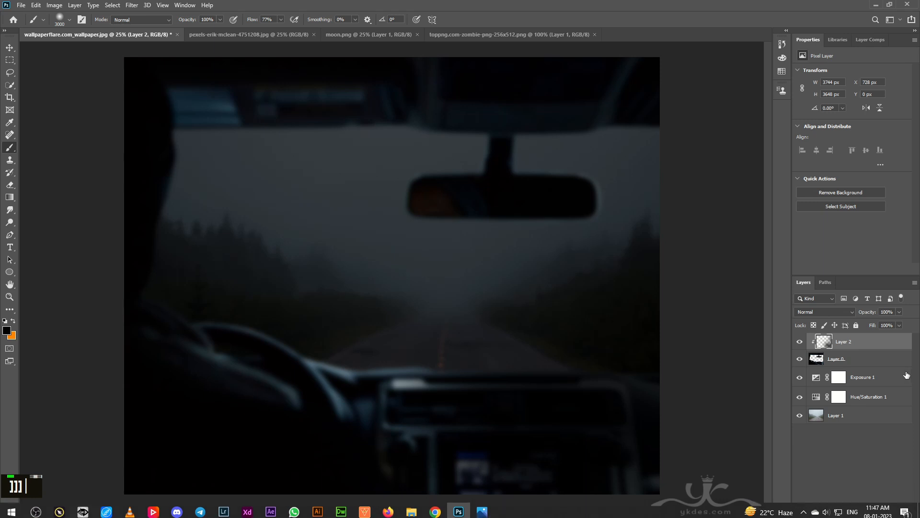
{"action": "left_click", "coordinate": [415, 402]}
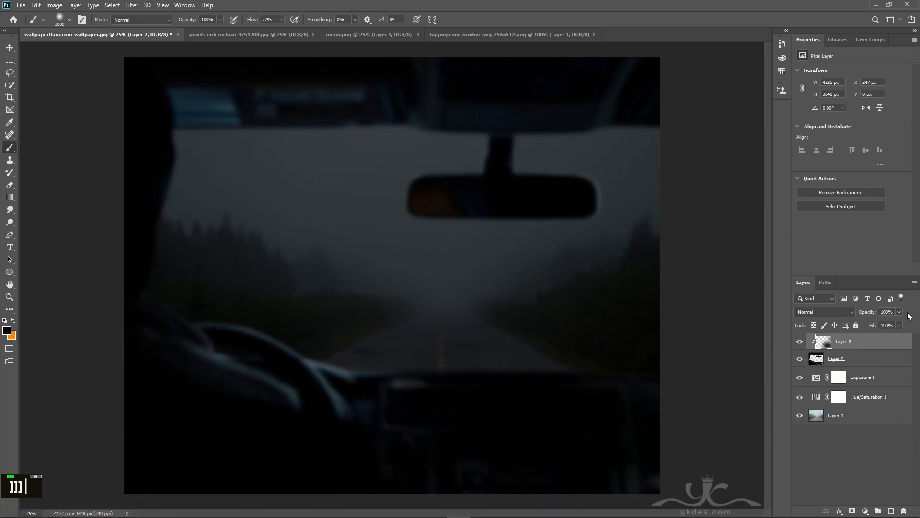
{"action": "left_click_drag", "start_coordinate": [894, 324], "coordinate": [891, 324]}
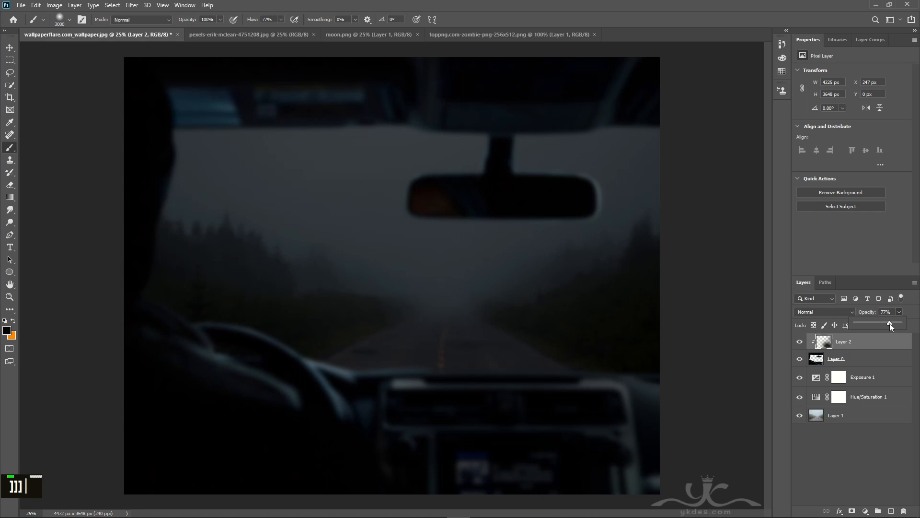
- Add an Exposure adjustment clipped to the car interior, with exposure +0.96 and gamma correction 0.81
{"action": "left_click", "coordinate": [865, 511]}
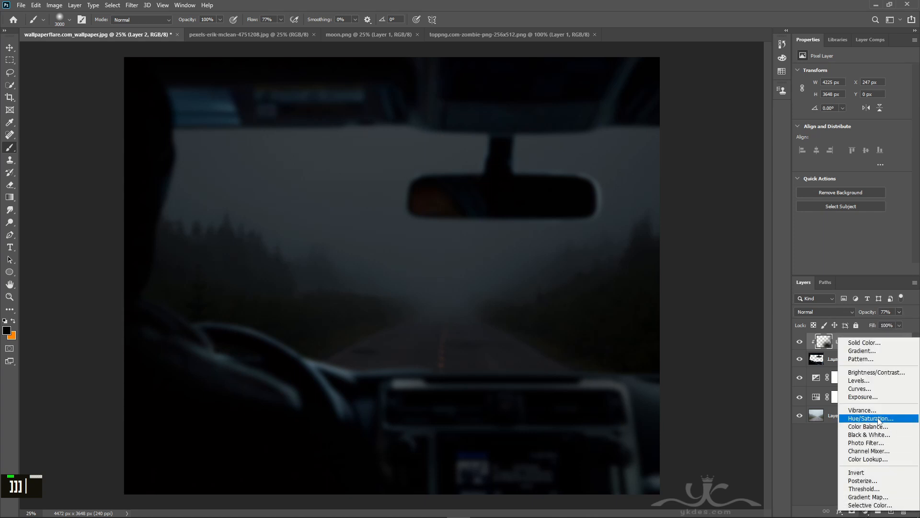
{"action": "left_click", "coordinate": [875, 398]}
{"action": "left_click", "coordinate": [847, 270]}
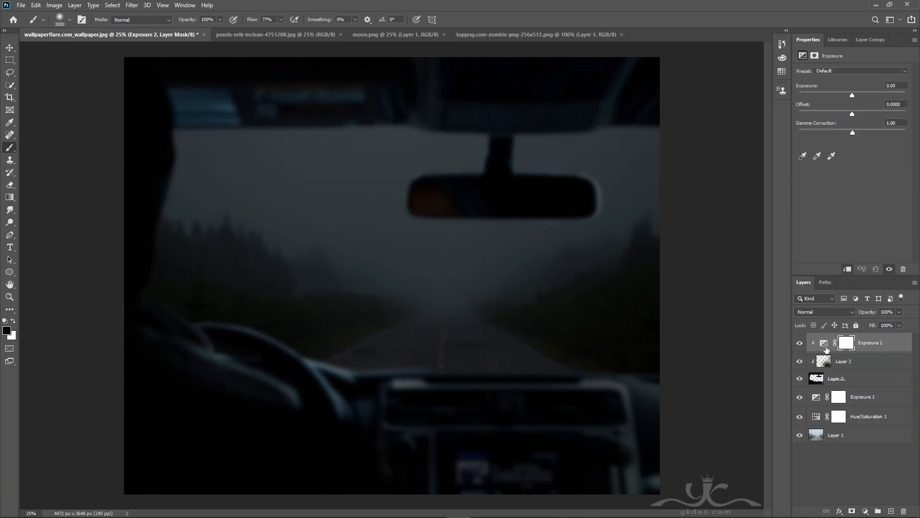
{"action": "left_click_drag", "start_coordinate": [855, 132], "coordinate": [860, 131]}
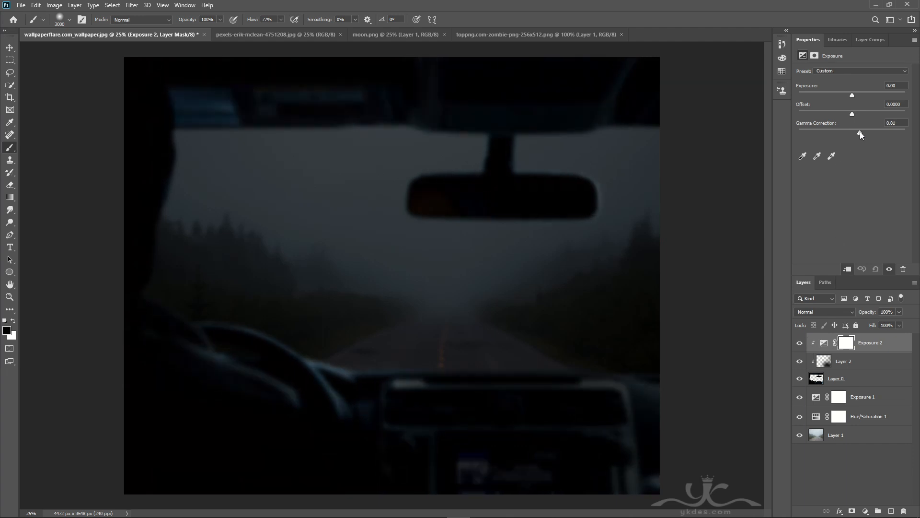
{"action": "left_click_drag", "start_coordinate": [852, 95], "coordinate": [857, 96]}
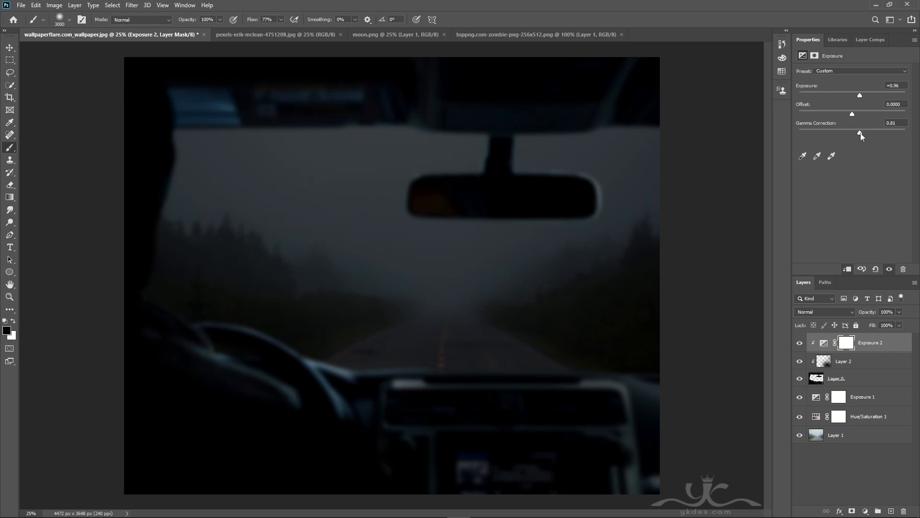
- Darken the car's roof on the clipped shading layer by painting black along the upper edge at 27% brush flow
{"action": "left_click", "coordinate": [849, 367]}
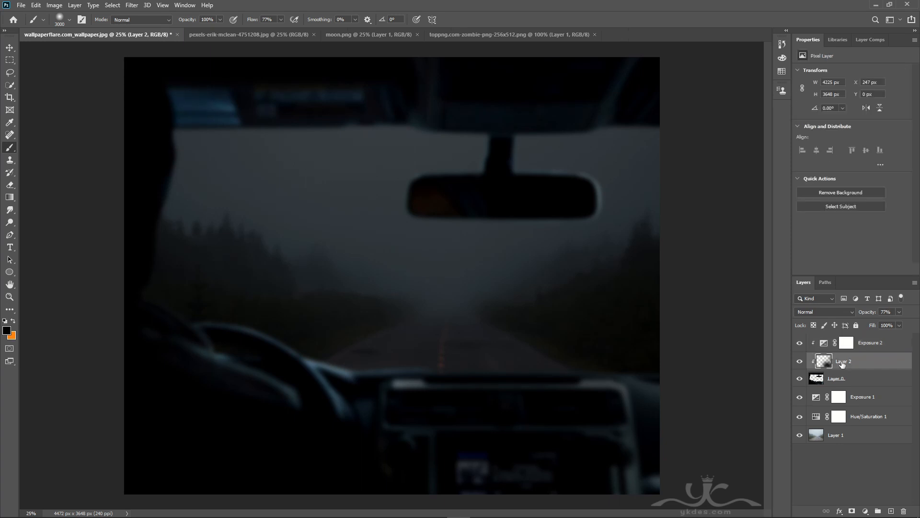
{"action": "left_click", "coordinate": [281, 20]}
{"action": "key", "text": "bracketright"}
{"action": "key", "text": "bracketright"}
{"action": "key", "text": "bracketright"}
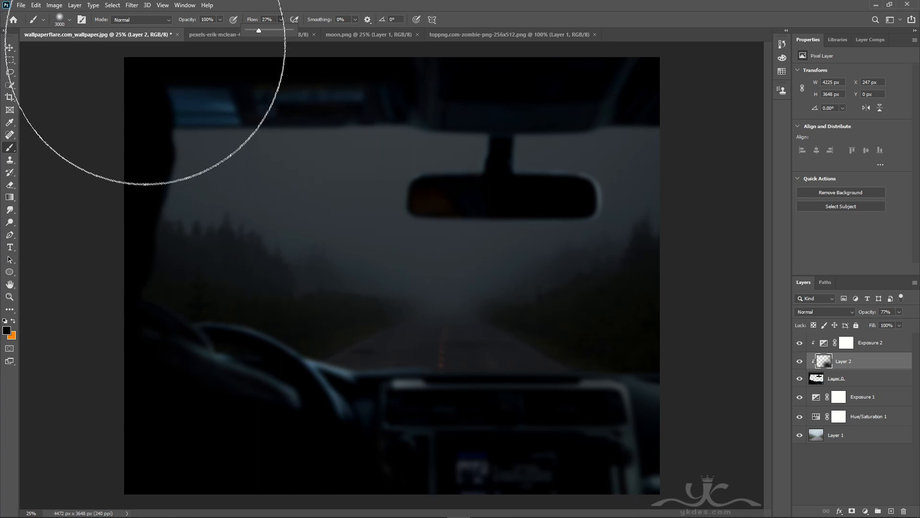
{"action": "key", "text": "bracketleft"}
{"action": "key", "text": "bracketleft"}
{"action": "key", "text": "bracketleft"}
{"action": "key", "text": "bracketleft"}
{"action": "key", "text": "bracketleft"}
{"action": "key", "text": "bracketleft"}
{"action": "left_click_drag", "start_coordinate": [189, 41], "coordinate": [410, 26]}
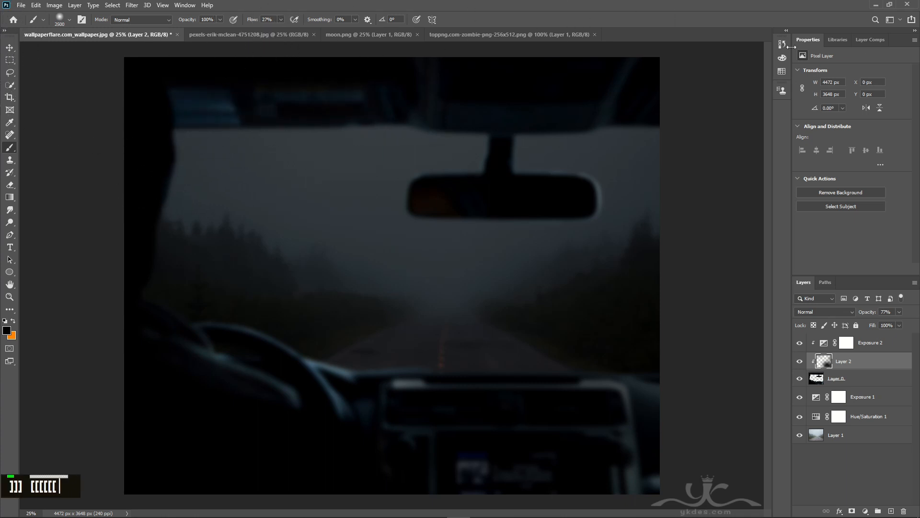
{"action": "left_click_drag", "start_coordinate": [643, 35], "coordinate": [495, 35]}
- Reduce the brush size to 1900 px
{"action": "key", "text": "bracketleft"}
{"action": "key", "text": "bracketleft"}
{"action": "key", "text": "bracketleft"}
{"action": "key", "text": "bracketleft"}
{"action": "key", "text": "bracketleft"}
{"action": "key", "text": "bracketleft"}
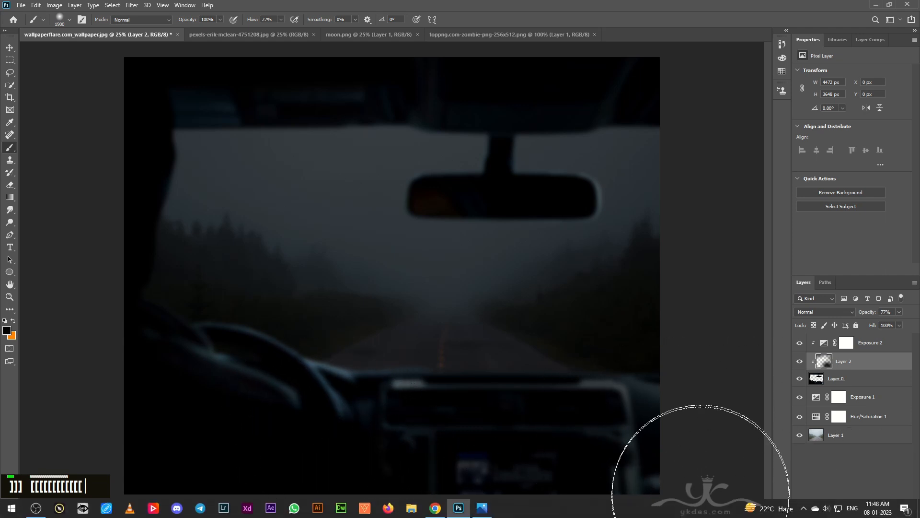
- Bring the moon from moon.png into the composite above the Exposure 1 layer and move it up behind the rear-view mirror
{"action": "left_click", "coordinate": [9, 47]}
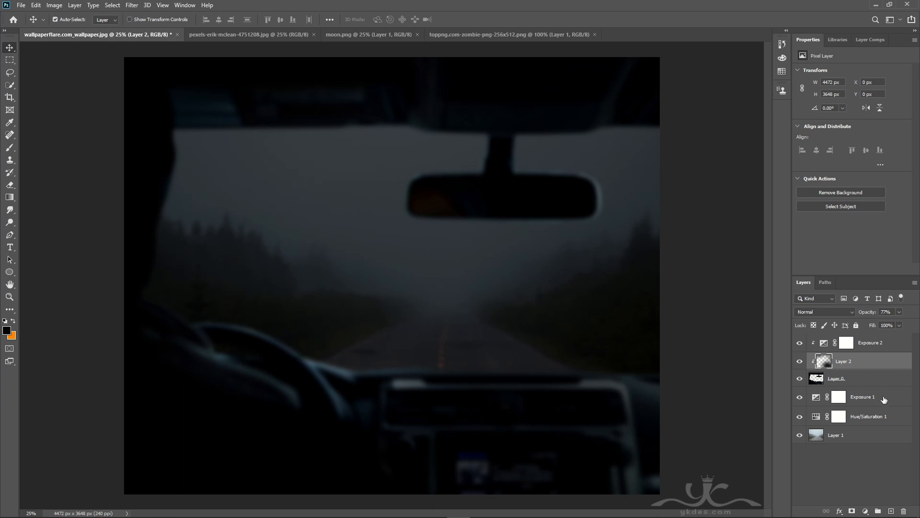
{"action": "left_click", "coordinate": [884, 399]}
{"action": "left_click", "coordinate": [390, 36]}
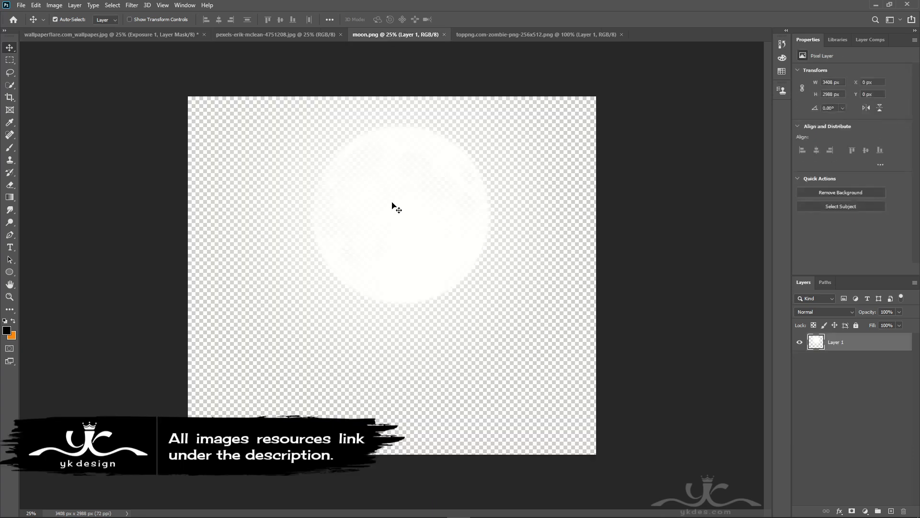
{"action": "left_click_drag", "start_coordinate": [392, 206], "coordinate": [455, 234]}
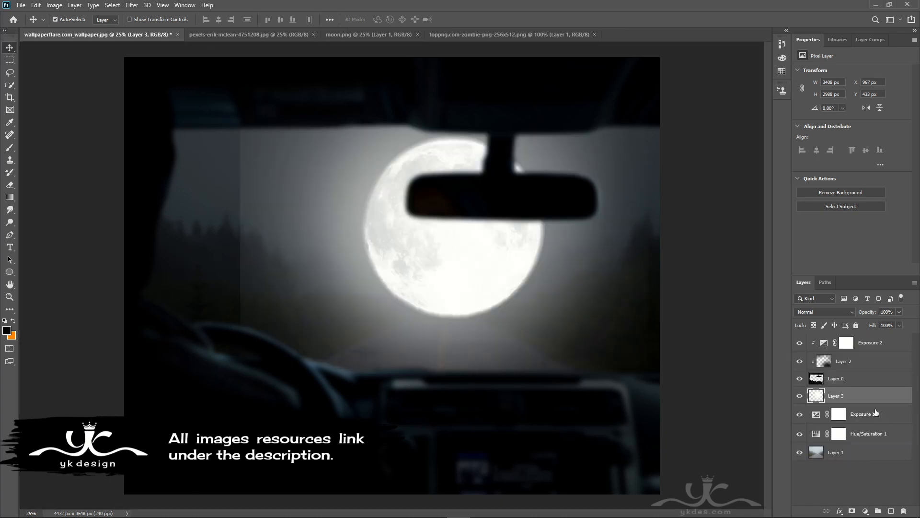
{"action": "key", "text": "ctrl+t"}
{"action": "left_click_drag", "start_coordinate": [497, 305], "coordinate": [469, 197]}
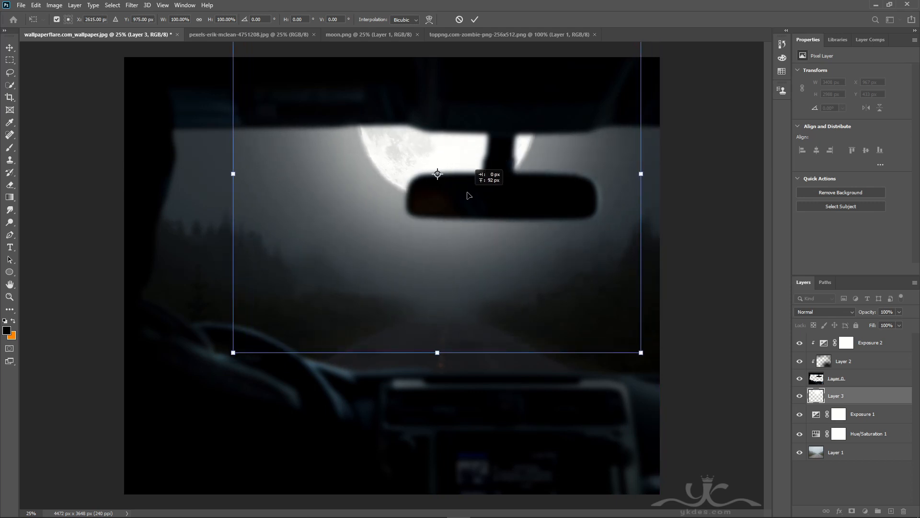
{"action": "key", "text": "Return"}
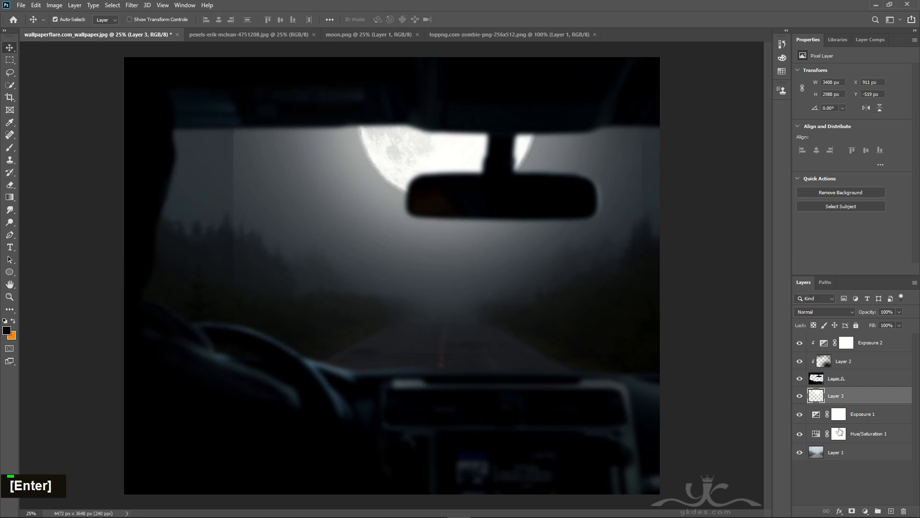
- Add a layer mask to the moon layer and paint black at 52% flow around the glow's outer edges to blend them
{"action": "left_click", "coordinate": [852, 512]}
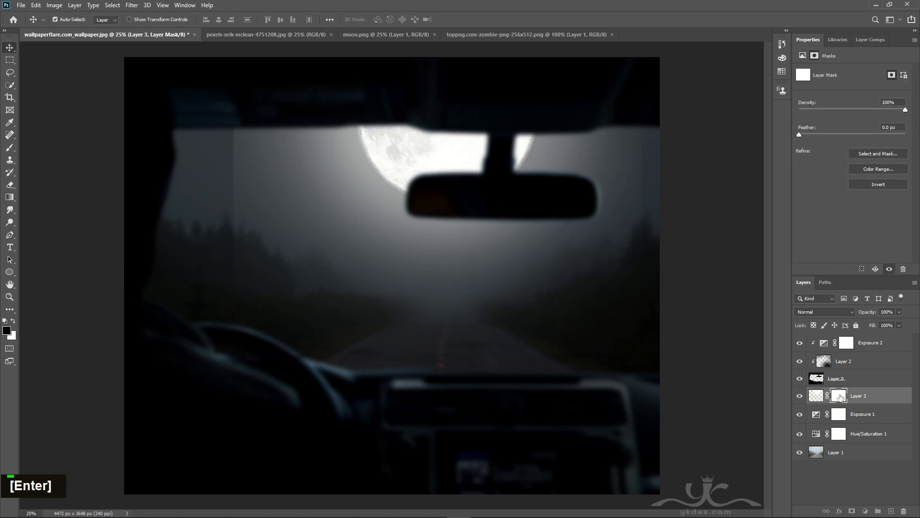
{"action": "left_click", "coordinate": [9, 147]}
{"action": "left_click", "coordinate": [280, 20]}
{"action": "left_click", "coordinate": [291, 32]}
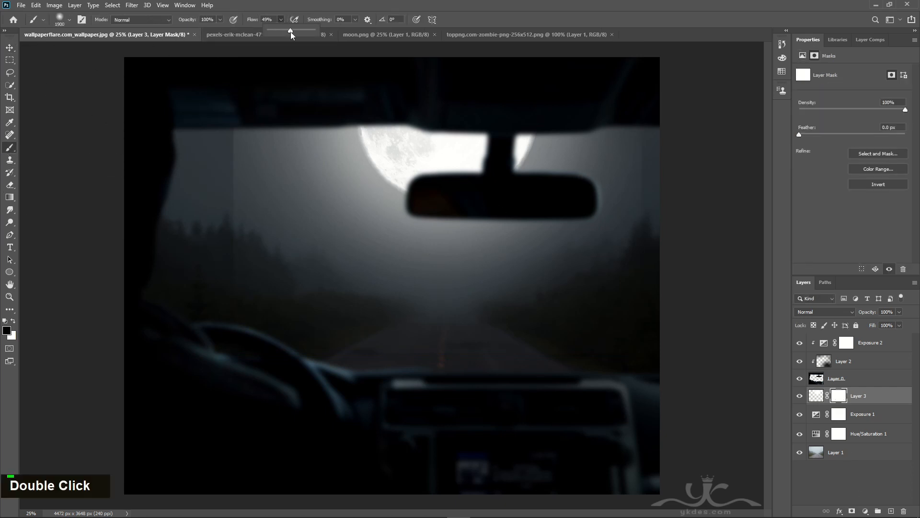
{"action": "mouse_move", "coordinate": [151, 209]}
{"action": "left_mouse_down"}
{"action": "mouse_move", "coordinate": [160, 240]}
{"action": "mouse_move", "coordinate": [133, 175]}
{"action": "left_mouse_up"}
{"action": "mouse_move", "coordinate": [303, 397]}
{"action": "left_mouse_down"}
{"action": "mouse_move", "coordinate": [530, 421]}
{"action": "mouse_move", "coordinate": [567, 406]}
{"action": "mouse_move", "coordinate": [644, 434]}
{"action": "left_mouse_up"}
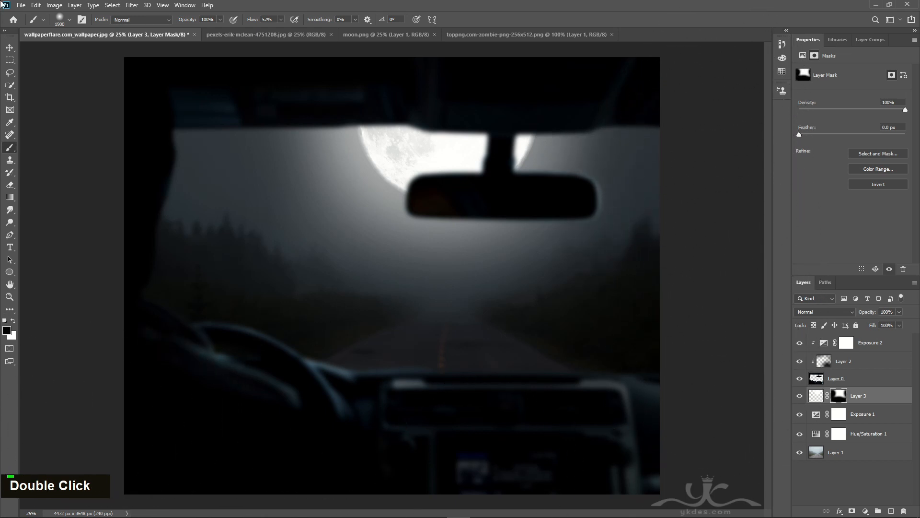
{"action": "left_click", "coordinate": [10, 47]}
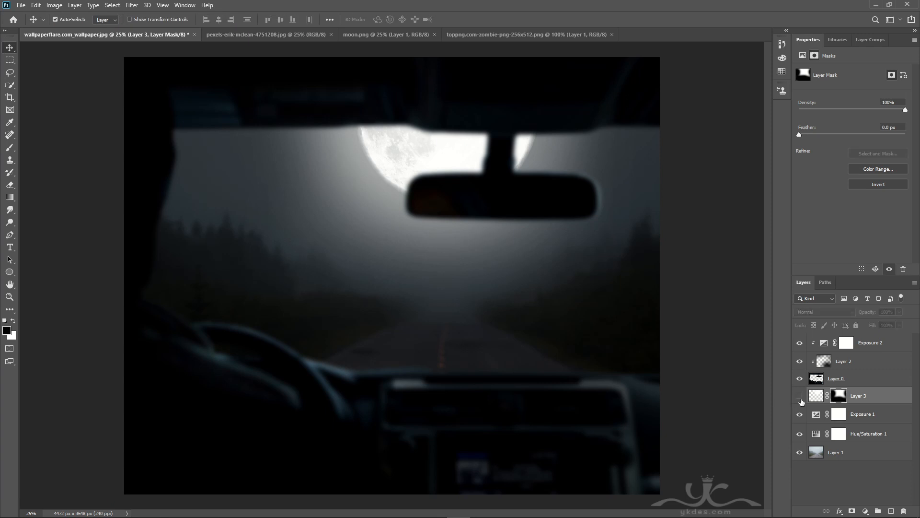
{"action": "double_click", "coordinate": [798, 397]}
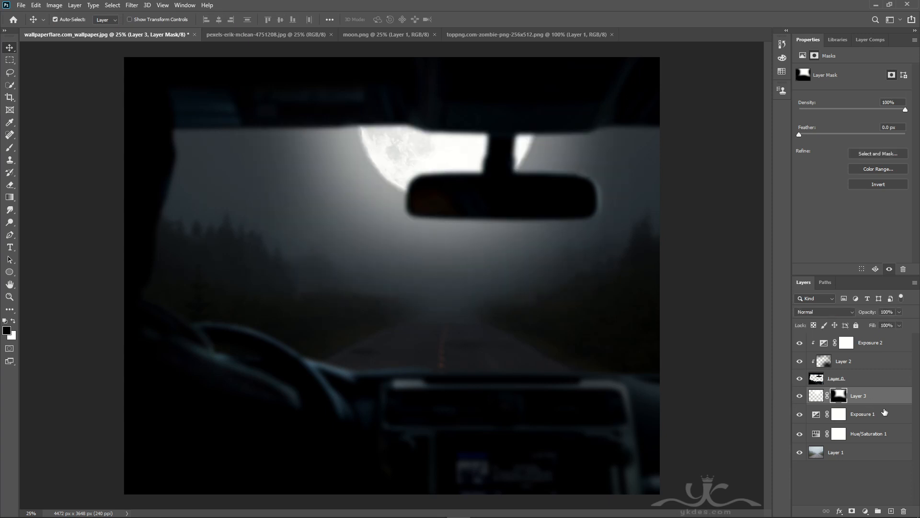
- Create a new empty layer above Exposure 1 and make orange #ff8400 the foreground color
{"action": "left_click", "coordinate": [862, 415]}
{"action": "left_click", "coordinate": [891, 511]}
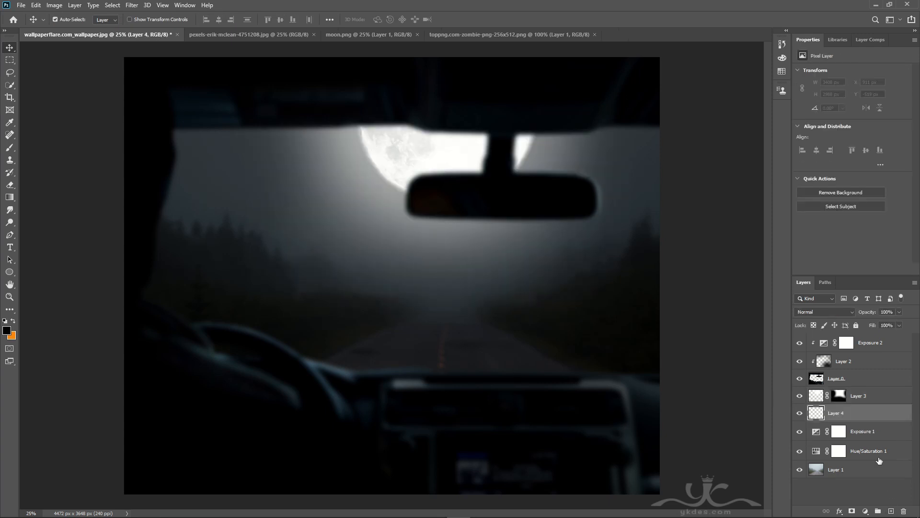
{"action": "left_click", "coordinate": [10, 148]}
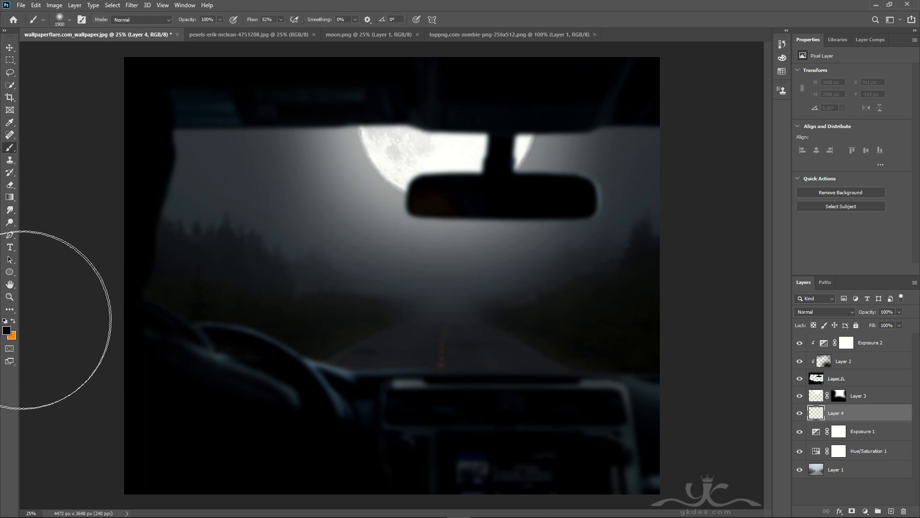
{"action": "left_click", "coordinate": [13, 321]}
{"action": "double_click", "coordinate": [7, 330]}
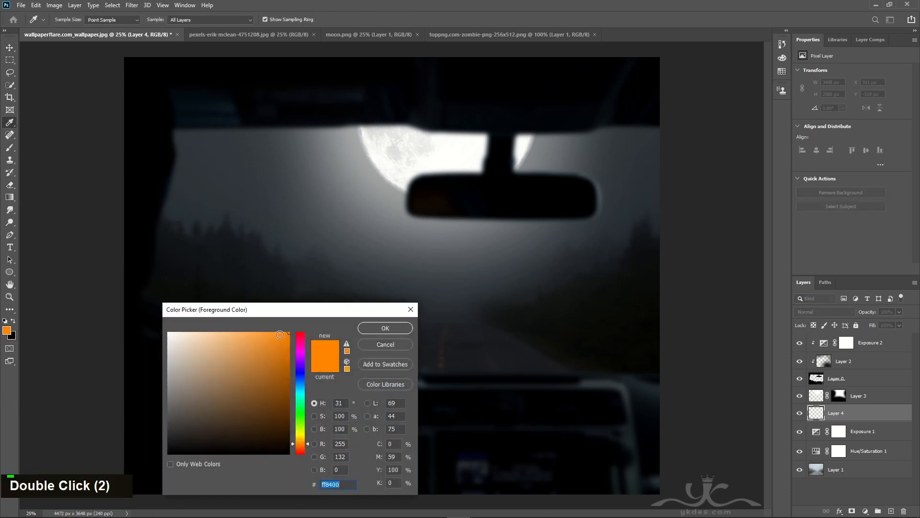
{"action": "left_click", "coordinate": [384, 327]}
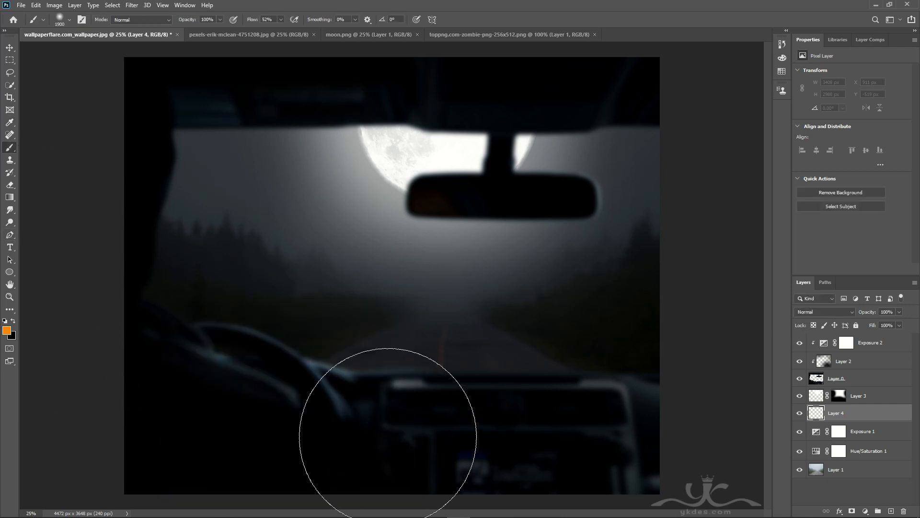
- Enlarge the soft brush to 2900 px and paint an orange glow over the road along the dashboard
{"action": "key", "text": "bracketright"}
{"action": "key", "text": "bracketright"}
{"action": "key", "text": "bracketright"}
{"action": "key", "text": "bracketright"}
{"action": "key", "text": "bracketright"}
{"action": "key", "text": "bracketright"}
{"action": "key", "text": "bracketright"}
{"action": "key", "text": "bracketright"}
{"action": "key", "text": "bracketright"}
{"action": "key", "text": "bracketright"}
{"action": "double_click", "coordinate": [349, 426]}
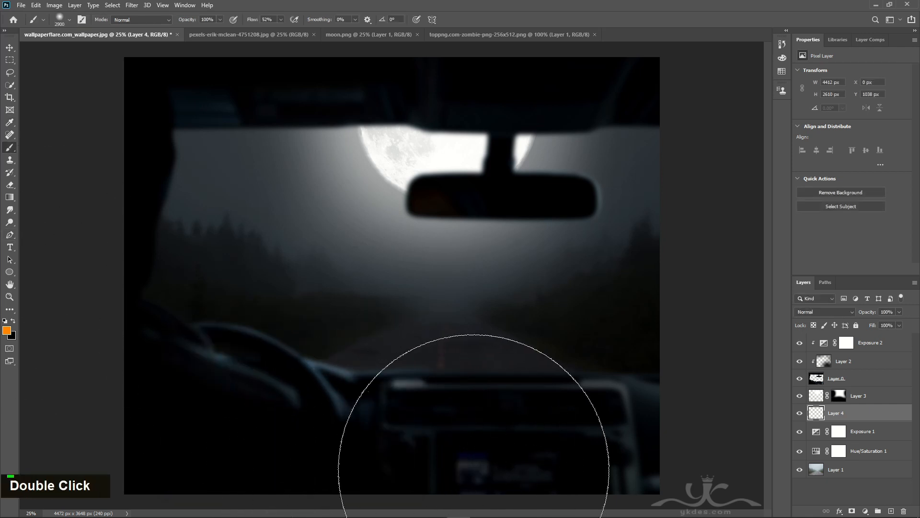
{"action": "mouse_move", "coordinate": [473, 469]}
{"action": "left_mouse_down"}
{"action": "mouse_move", "coordinate": [597, 481]}
{"action": "mouse_move", "coordinate": [508, 502]}
{"action": "mouse_move", "coordinate": [550, 483]}
{"action": "mouse_move", "coordinate": [441, 500]}
{"action": "mouse_move", "coordinate": [294, 498]}
{"action": "left_mouse_up"}
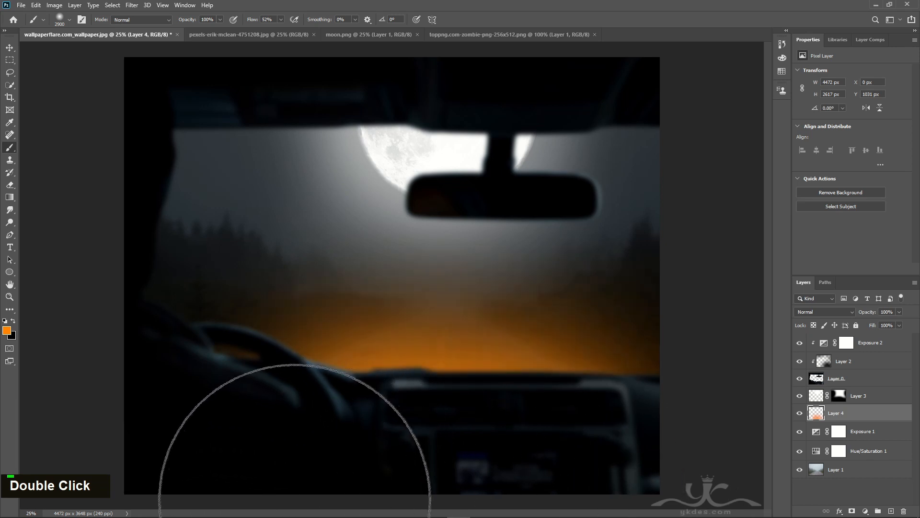
{"action": "key", "text": "v"}
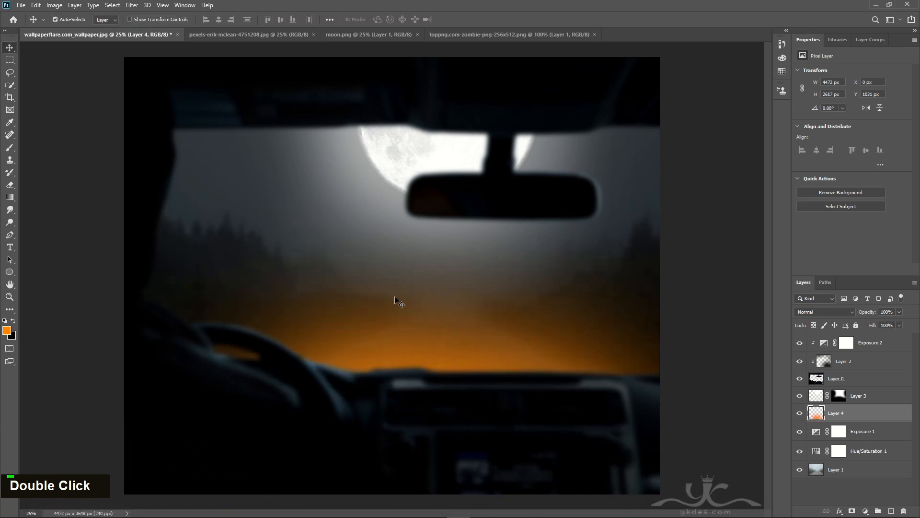
- Set the orange glow layer's blend mode to Screen and its opacity to 63%
{"action": "left_click", "coordinate": [845, 310]}
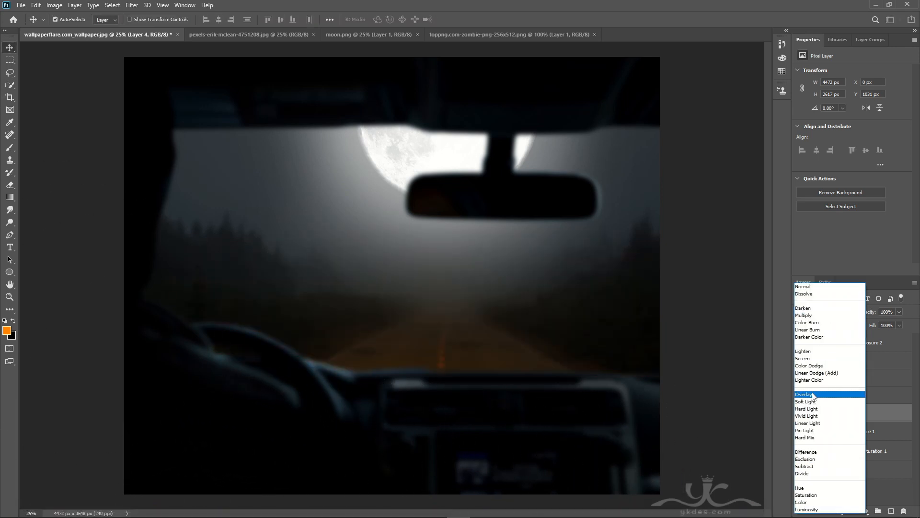
{"action": "left_click", "coordinate": [813, 359]}
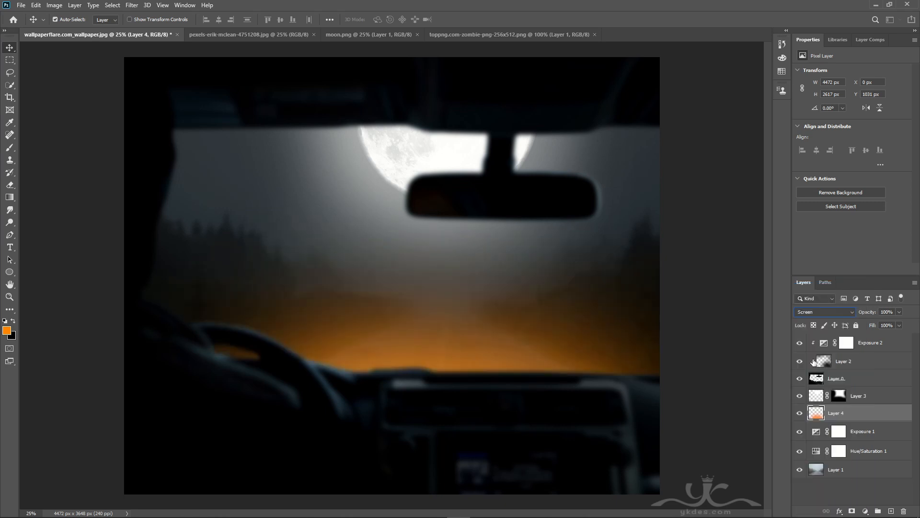
{"action": "left_click", "coordinate": [899, 311]}
{"action": "left_click_drag", "start_coordinate": [901, 322], "coordinate": [887, 325]}
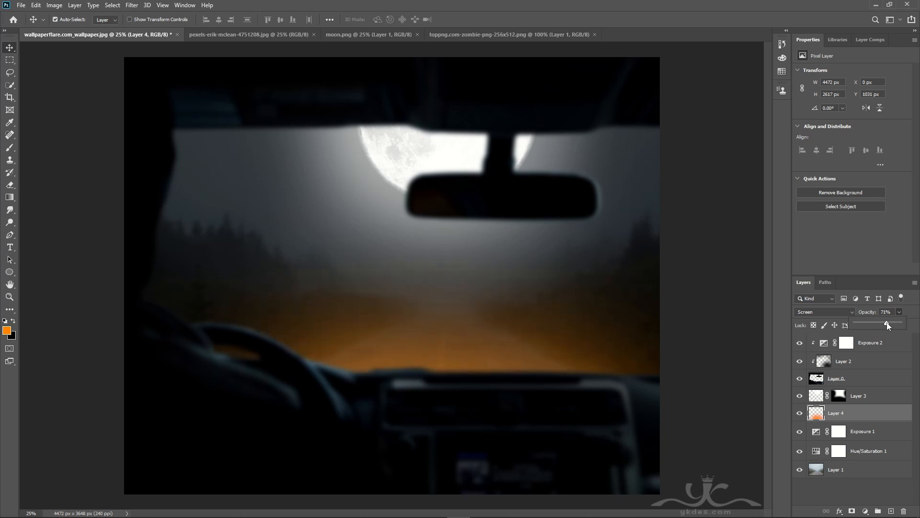
- Transform the orange glow so its upper edge sits lower over the road, at Y 1475 px
{"action": "key", "text": "ctrl+t"}
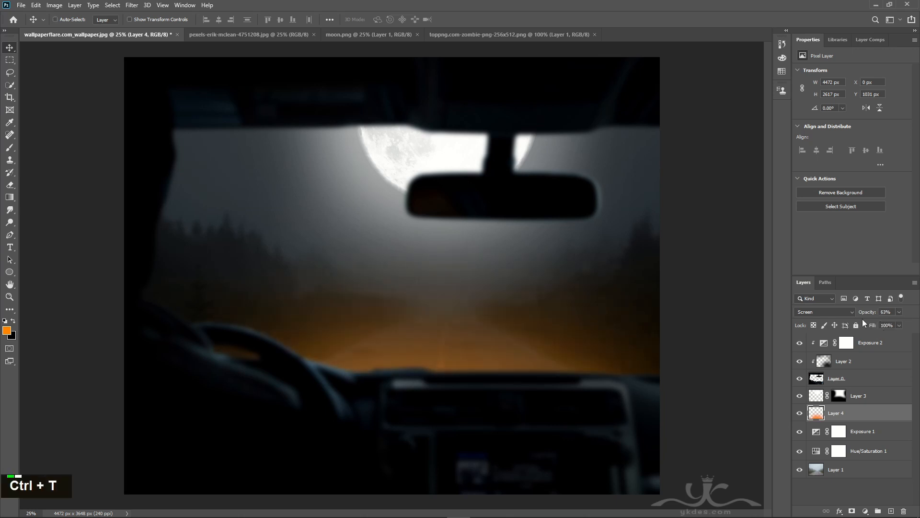
{"action": "left_click_drag", "start_coordinate": [390, 180], "coordinate": [420, 238]}
{"action": "key", "text": "Return"}
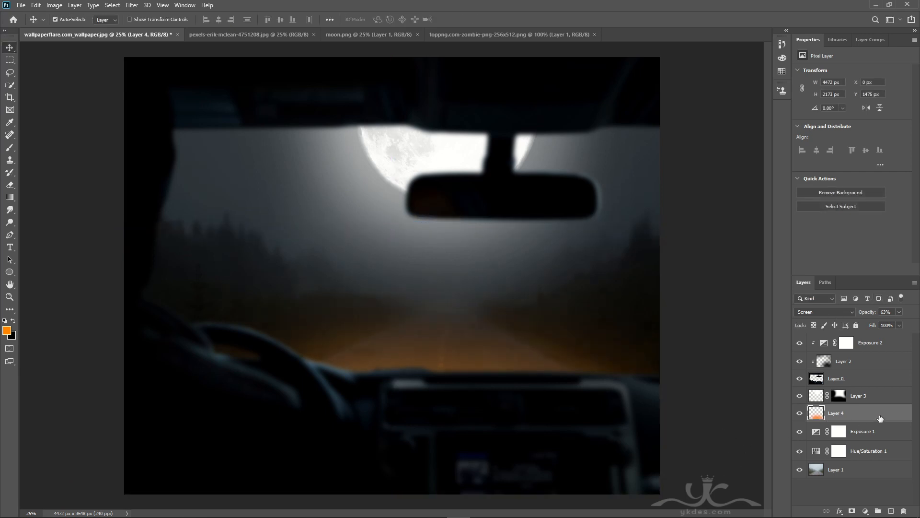
- Paint a second orange glow along the dashboard on a new layer above the first, and set its opacity to 28%
{"action": "left_click", "coordinate": [891, 511]}
{"action": "left_click", "coordinate": [9, 148]}
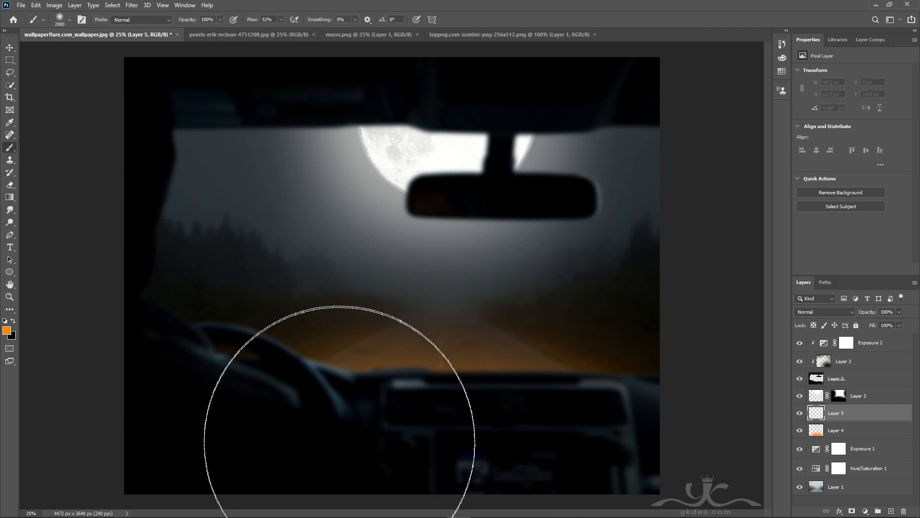
{"action": "mouse_move", "coordinate": [339, 410]}
{"action": "left_mouse_down"}
{"action": "mouse_move", "coordinate": [386, 485]}
{"action": "mouse_move", "coordinate": [522, 507]}
{"action": "left_mouse_up"}
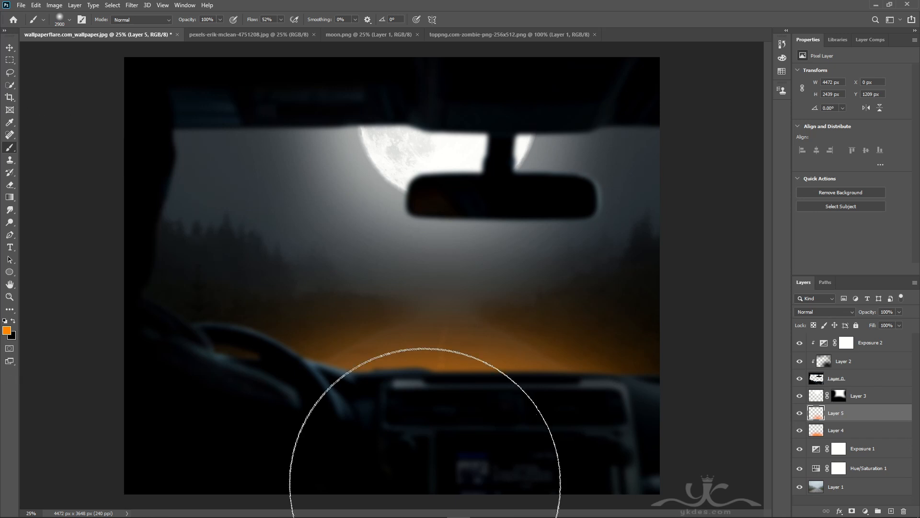
{"action": "left_click_drag", "start_coordinate": [426, 484], "coordinate": [186, 501]}
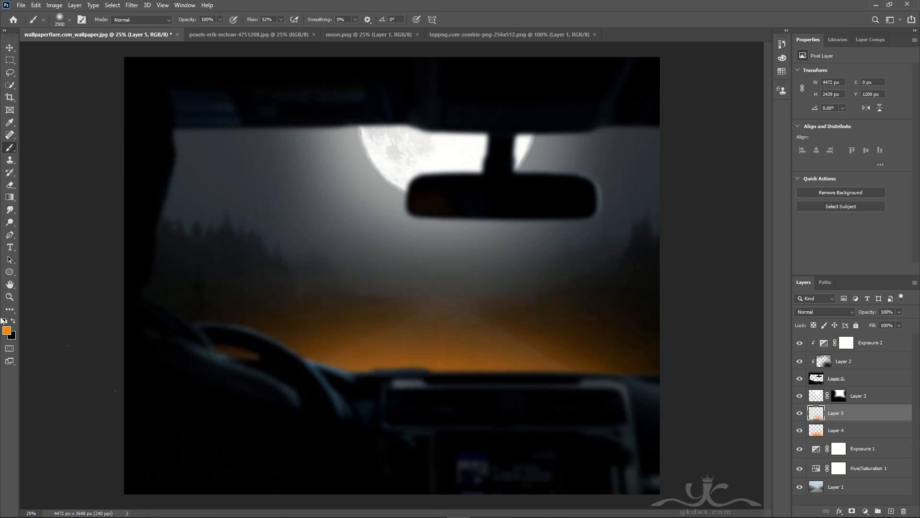
{"action": "left_click", "coordinate": [10, 47]}
{"action": "left_click", "coordinate": [899, 312]}
{"action": "left_click_drag", "start_coordinate": [892, 323], "coordinate": [870, 325]}
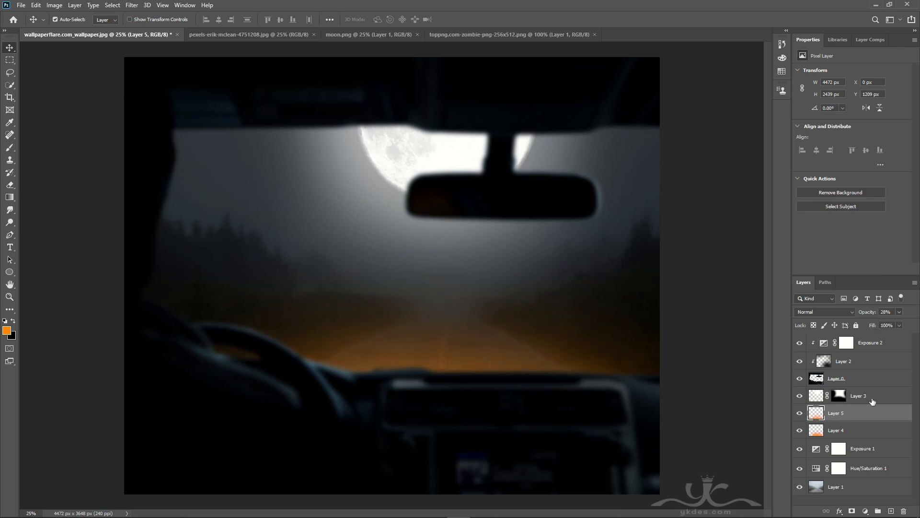
{"action": "left_click", "coordinate": [30, 60]}
- Adjust the Exposure 1 layer to gamma correction 0.54 and exposure -1.56
{"action": "left_click", "coordinate": [891, 453]}
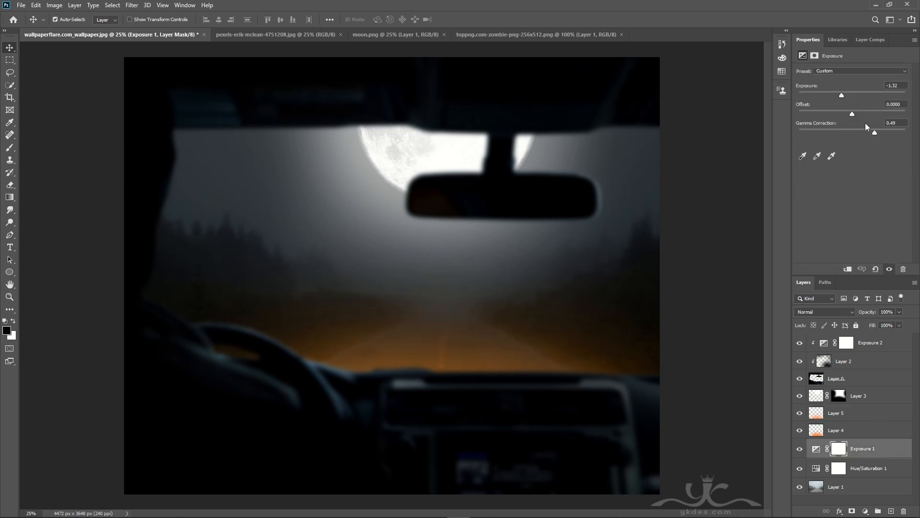
{"action": "left_click_drag", "start_coordinate": [874, 132], "coordinate": [872, 134]}
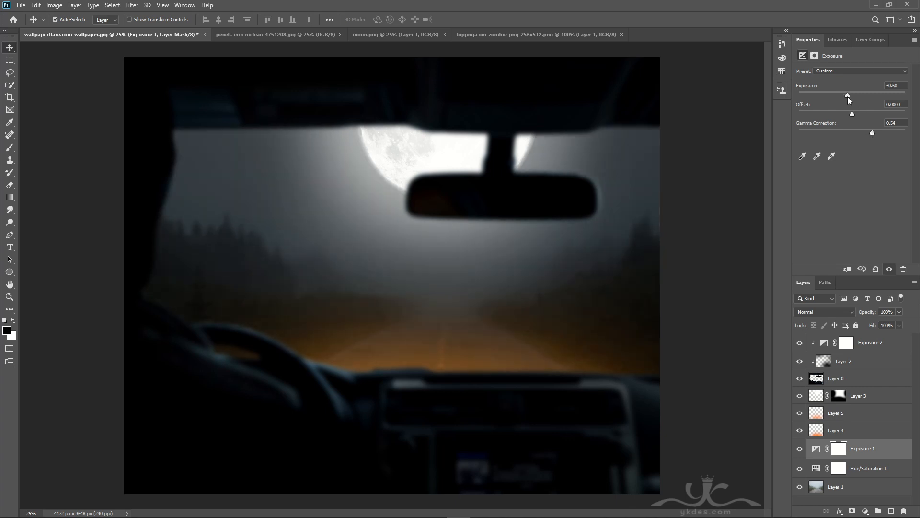
{"action": "left_click_drag", "start_coordinate": [847, 97], "coordinate": [841, 97]}
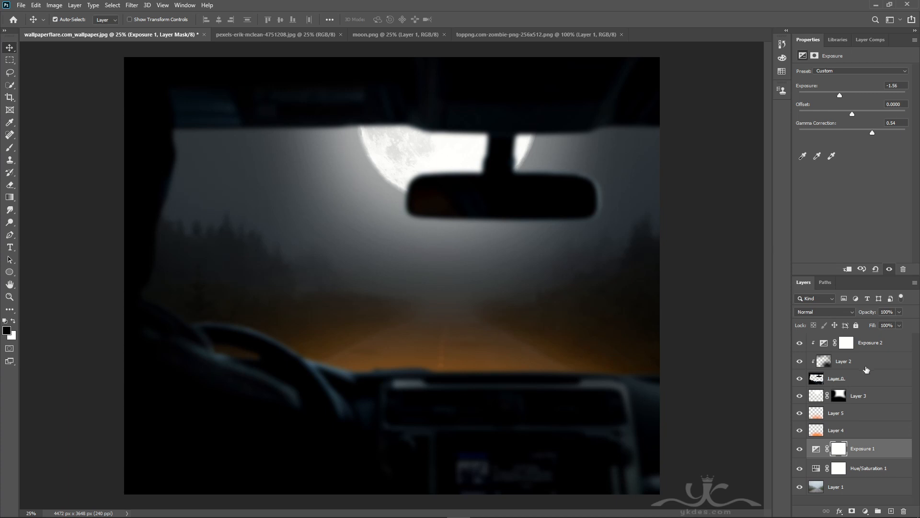
- Bring the zombie from toppng.com-zombie-png-256x512.png into the composite above Layer 5 and place it on the road
{"action": "left_click", "coordinate": [884, 416]}
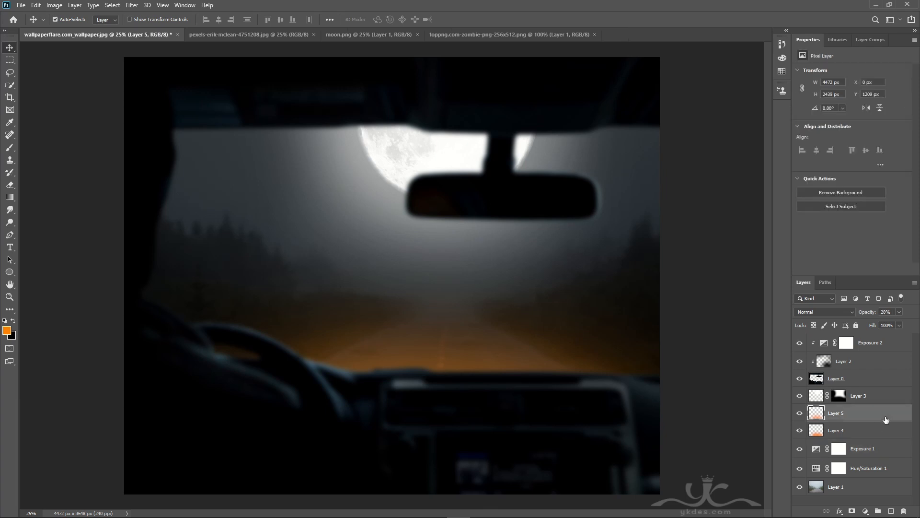
{"action": "left_click", "coordinate": [461, 35]}
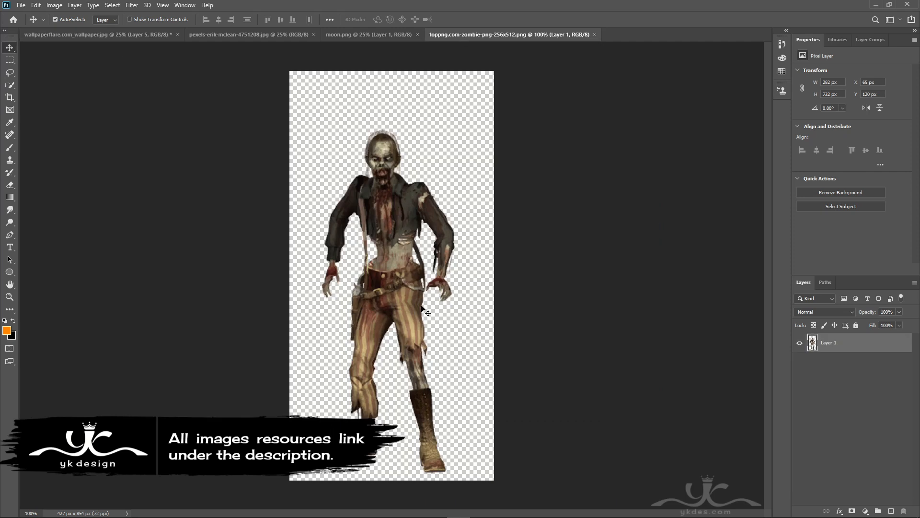
{"action": "left_click_drag", "start_coordinate": [407, 215], "coordinate": [390, 363]}
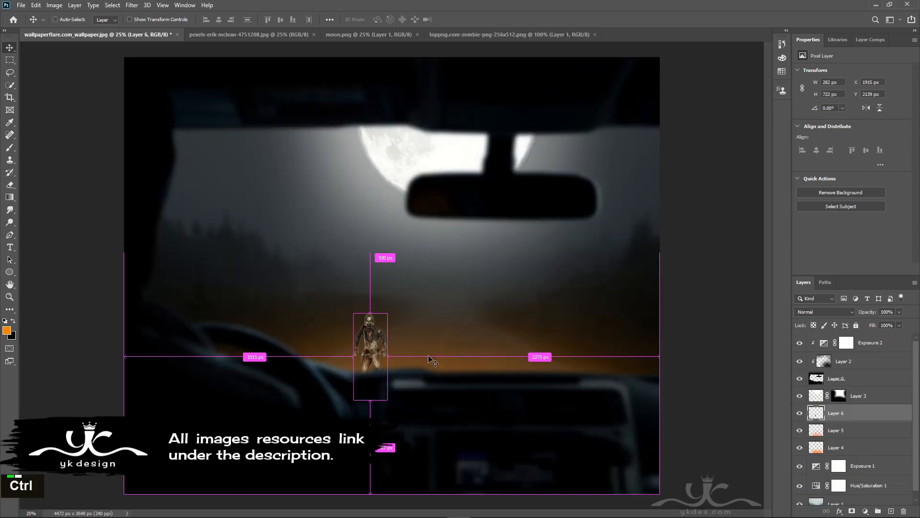
- Enlarge the zombie to 594 × 1522 px, position it on the road at X 1703, Y 1305 px, and move its layer below Layer 4
{"action": "key", "text": "ctrl+t"}
{"action": "left_click_drag", "start_coordinate": [389, 311], "coordinate": [411, 246]}
{"action": "left_click_drag", "start_coordinate": [364, 336], "coordinate": [359, 287]}
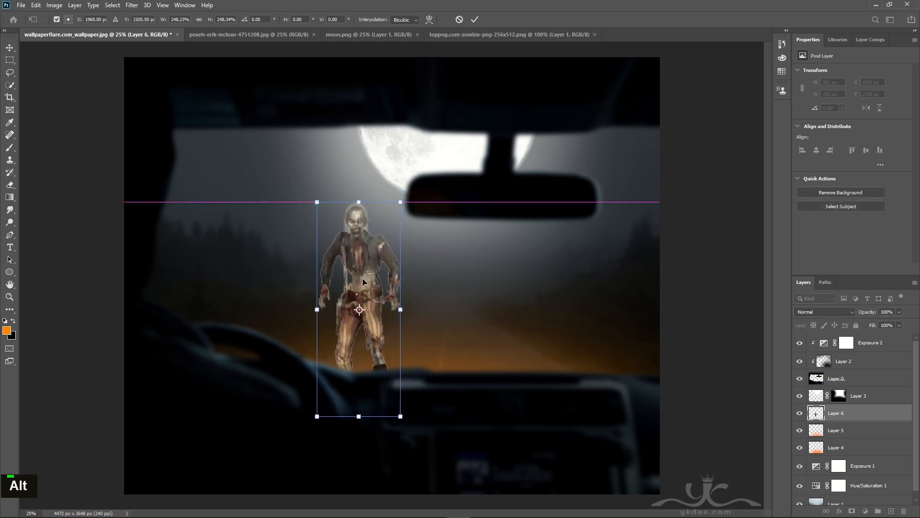
{"action": "left_click_drag", "start_coordinate": [400, 199], "coordinate": [390, 220]}
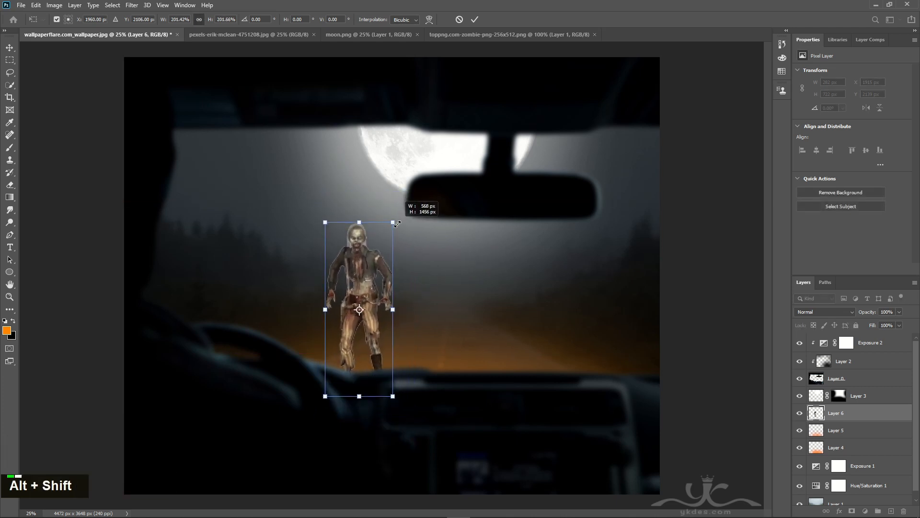
{"action": "mouse_move", "coordinate": [351, 285]}
{"action": "left_mouse_down"}
{"action": "mouse_move", "coordinate": [363, 286]}
{"action": "mouse_move", "coordinate": [358, 281]}
{"action": "left_mouse_up"}
{"action": "left_click_drag", "start_coordinate": [402, 211], "coordinate": [405, 209]}
{"action": "key", "text": "Return"}
{"action": "key", "text": "Left"}
{"action": "key", "text": "Left"}
{"action": "key", "text": "Left"}
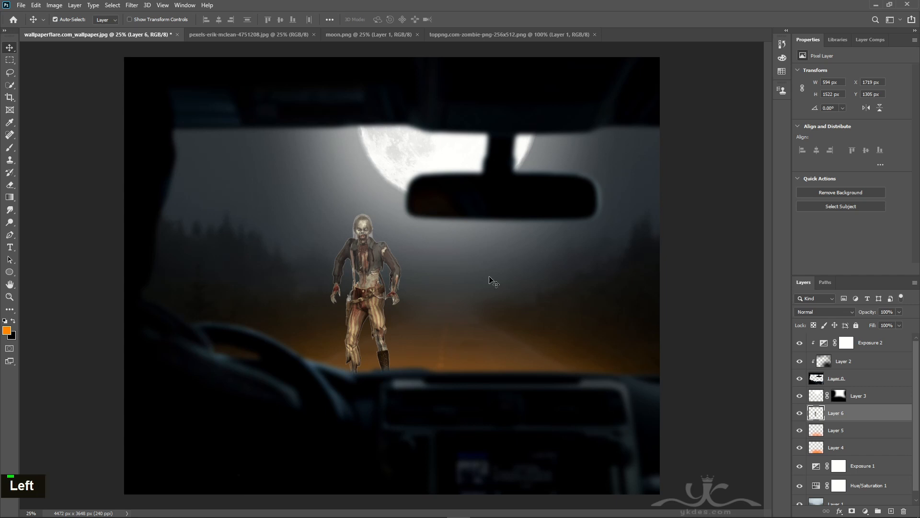
{"action": "key", "text": "Left"}
{"action": "left_click_drag", "start_coordinate": [888, 414], "coordinate": [885, 453]}
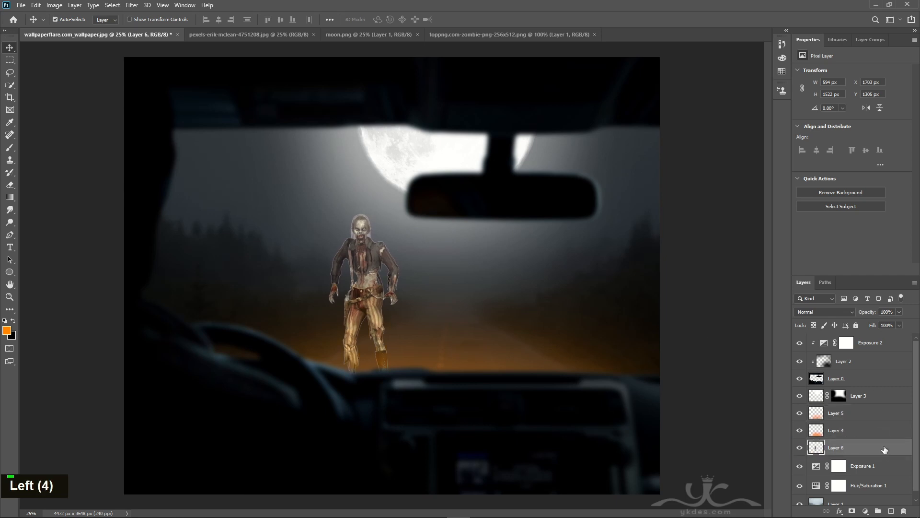
- Add an Exposure adjustment layer above the zombie's Layer 6 and clip it to that layer
{"action": "left_click", "coordinate": [865, 512]}
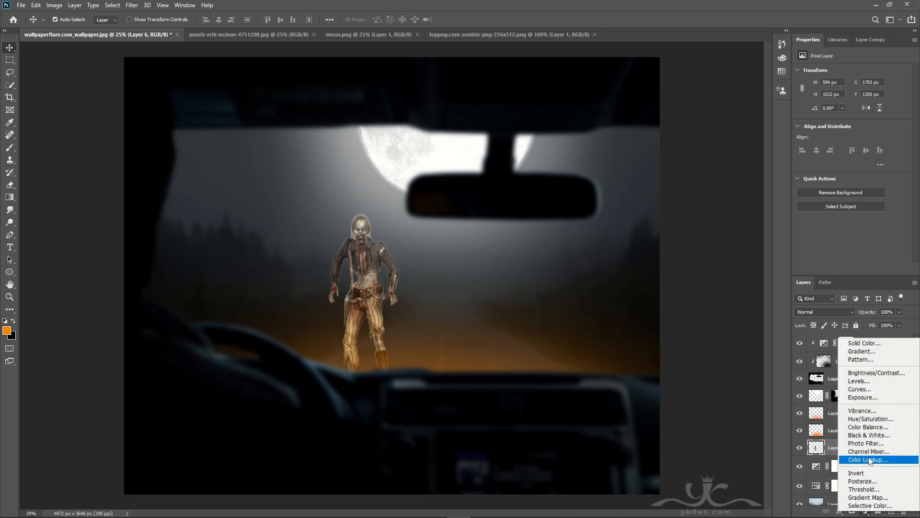
{"action": "left_click", "coordinate": [874, 398]}
{"action": "left_click", "coordinate": [847, 269]}
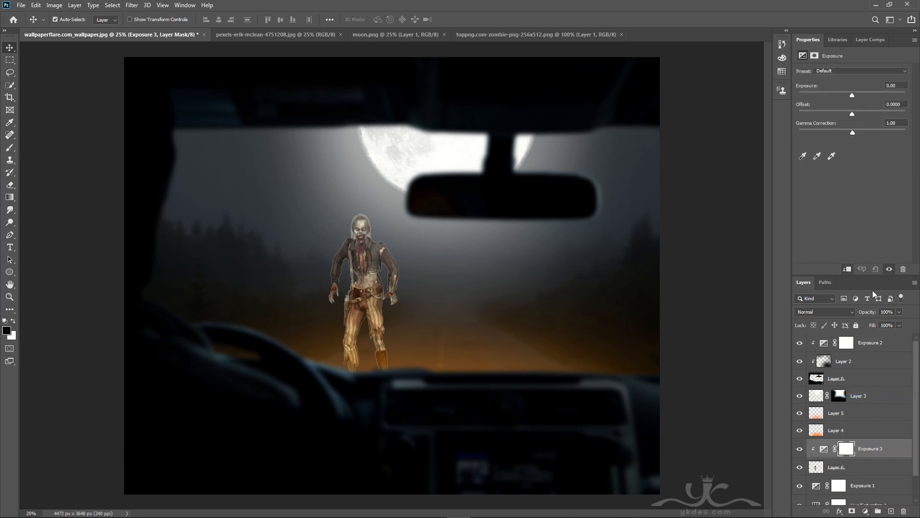
- Add a clipped Hue/Saturation adjustment directly above the zombie layer with saturation -14 and lightness -49
{"action": "left_click", "coordinate": [879, 468]}
{"action": "left_click", "coordinate": [865, 511]}
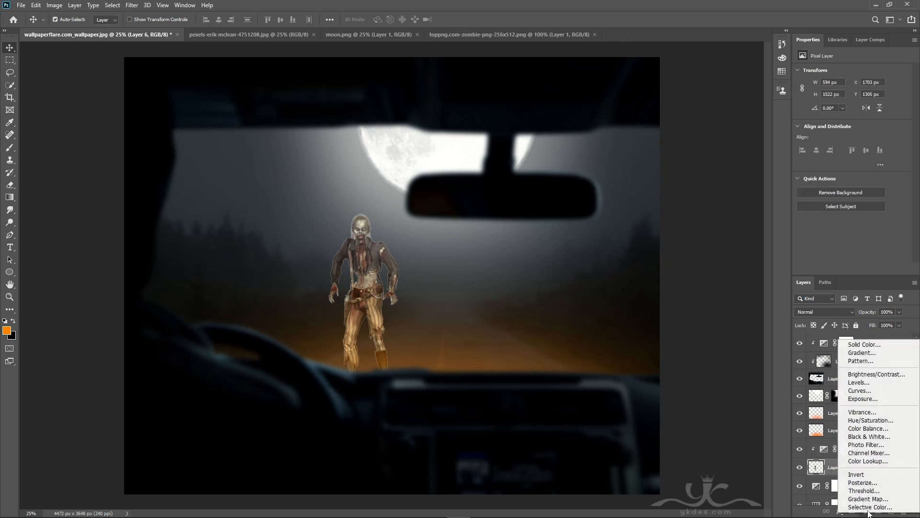
{"action": "left_click", "coordinate": [879, 421]}
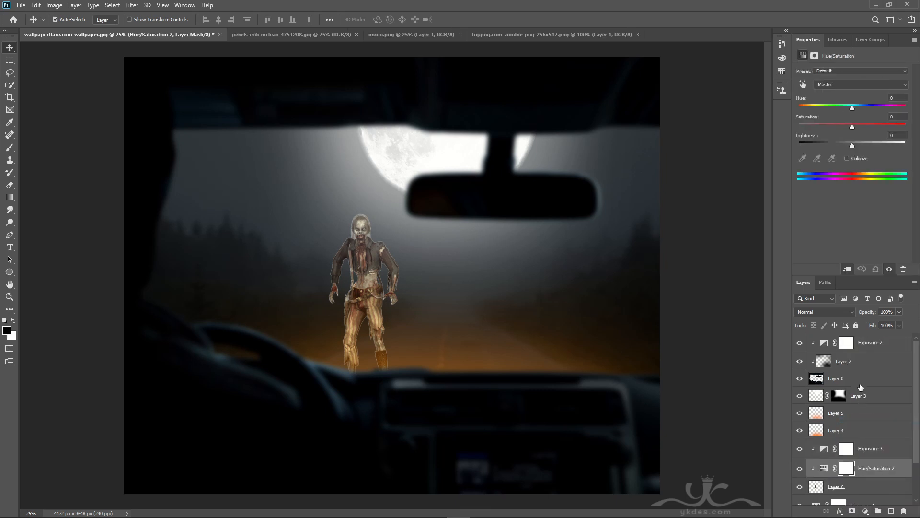
{"action": "left_click_drag", "start_coordinate": [852, 144], "coordinate": [826, 145]}
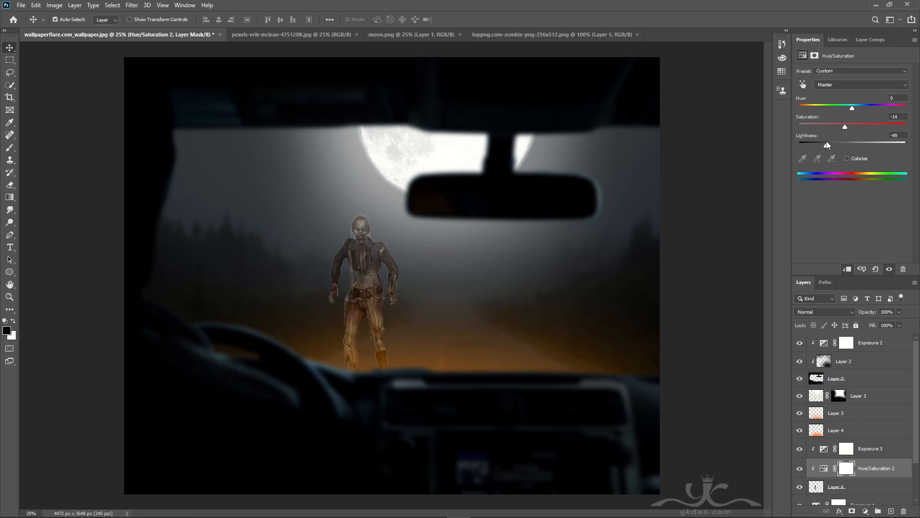
- Lower the exposure and gamma correction of the Exposure 3 layer to darken the zombie to a near silhouette
{"action": "left_click", "coordinate": [873, 448]}
{"action": "left_click_drag", "start_coordinate": [852, 94], "coordinate": [842, 94]}
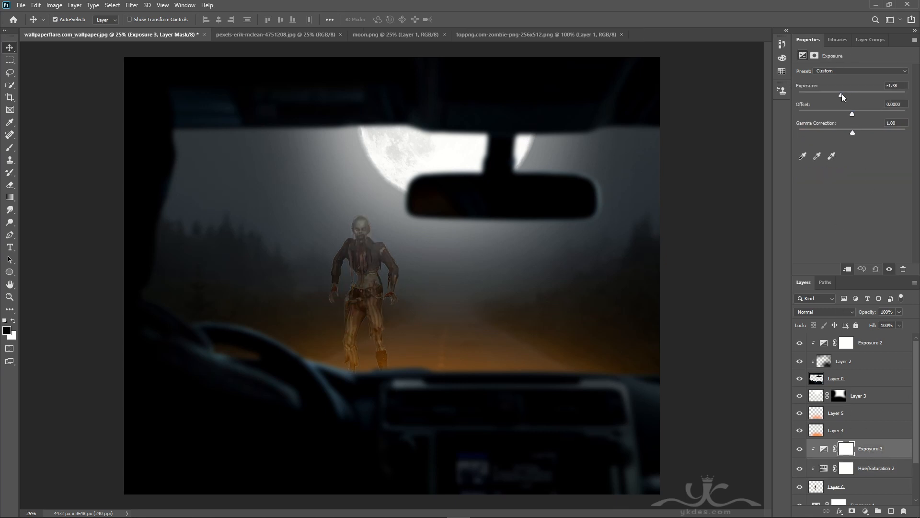
{"action": "left_click_drag", "start_coordinate": [852, 132], "coordinate": [872, 133]}
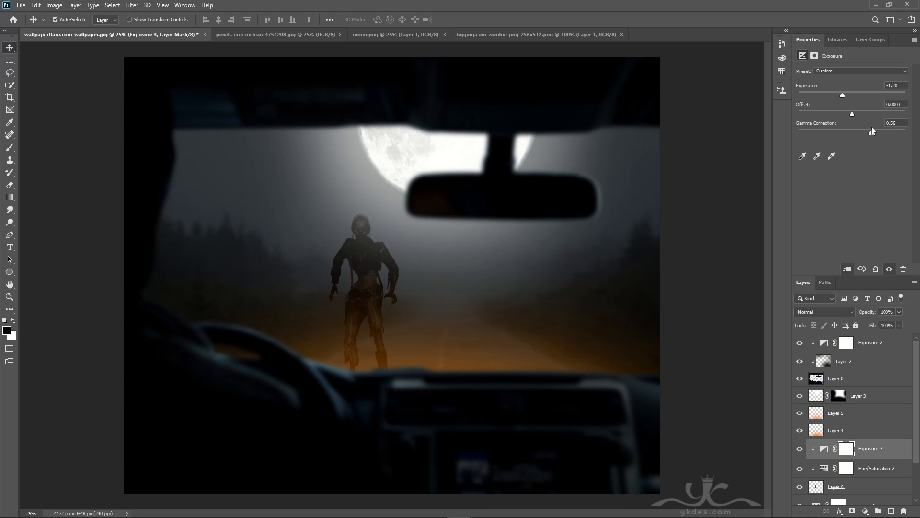
{"action": "left_click_drag", "start_coordinate": [834, 97], "coordinate": [847, 93]}
{"action": "left_click_drag", "start_coordinate": [875, 131], "coordinate": [892, 131]}
- Fine-tune Hue/Saturation 2 to saturation -13 and lightness -50, and compare the zombie with and without Exposure 3
{"action": "left_click", "coordinate": [847, 469]}
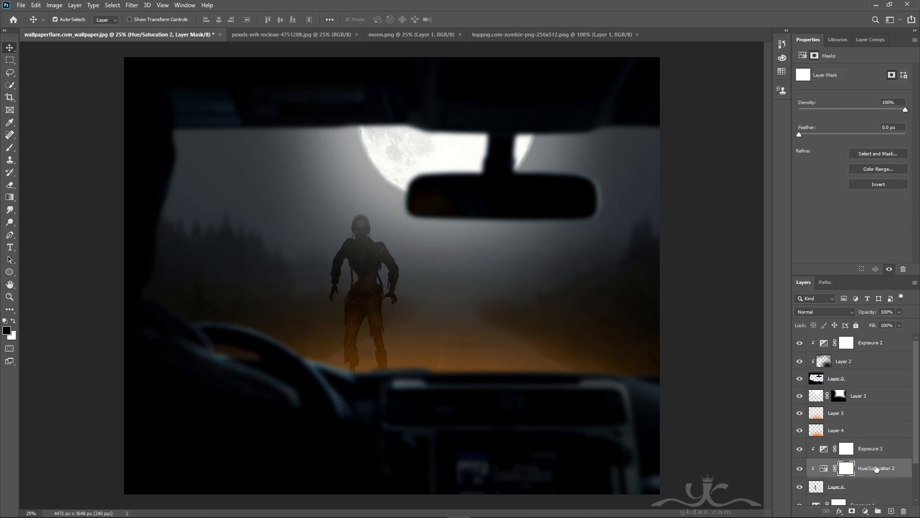
{"action": "left_click", "coordinate": [875, 469]}
{"action": "left_click_drag", "start_coordinate": [844, 127], "coordinate": [826, 146]}
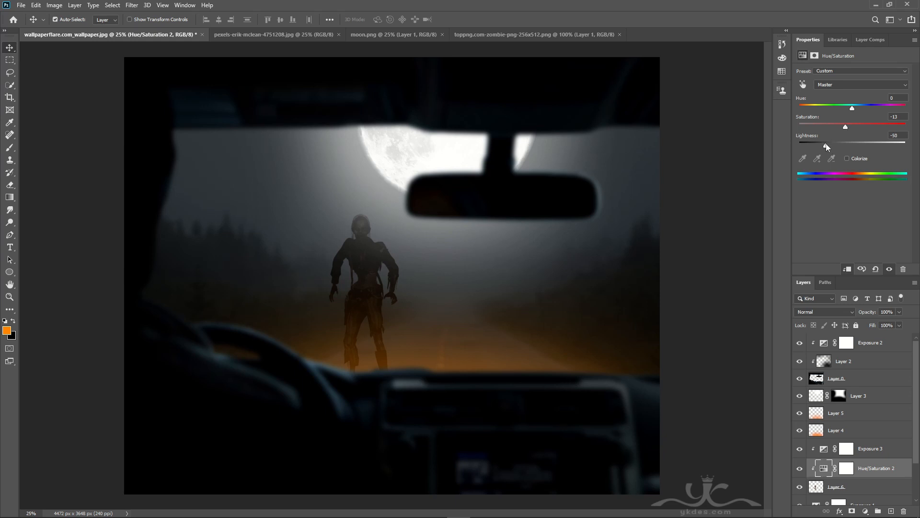
{"action": "left_click", "coordinate": [798, 449]}
{"action": "left_click", "coordinate": [798, 449]}
{"action": "left_click", "coordinate": [799, 449]}
{"action": "left_click", "coordinate": [799, 449]}
- Paint black on the Exposure 3 mask over the zombie's legs with a soft brush of about 2300 px to restore their light
{"action": "left_click", "coordinate": [847, 449]}
{"action": "key", "text": "d"}
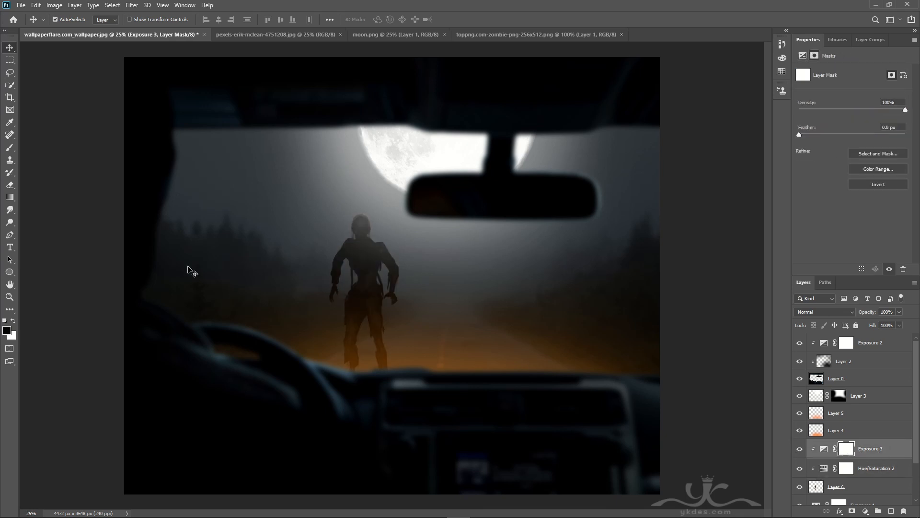
{"action": "left_click", "coordinate": [11, 148]}
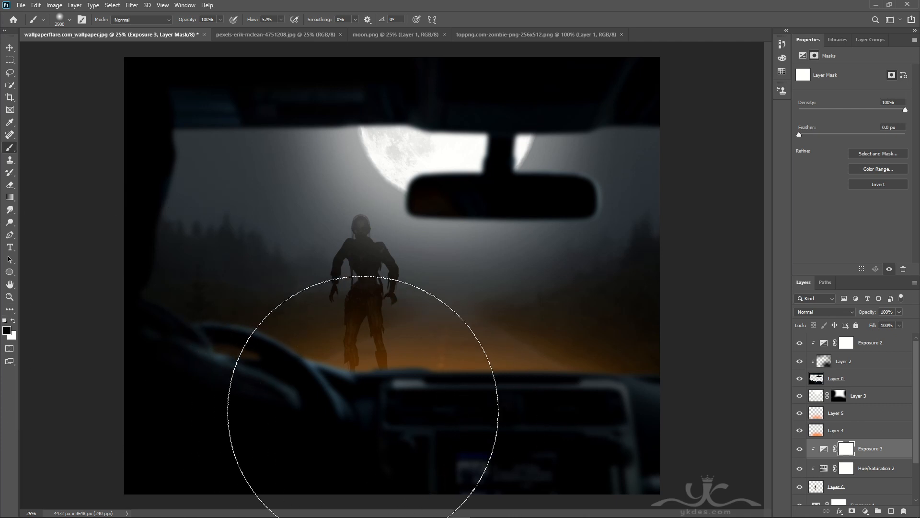
{"action": "key", "text": "bracketleft"}
{"action": "key", "text": "bracketleft"}
{"action": "key", "text": "bracketleft"}
{"action": "key", "text": "bracketleft"}
{"action": "key", "text": "bracketleft"}
{"action": "key", "text": "bracketleft"}
{"action": "left_click_drag", "start_coordinate": [380, 413], "coordinate": [343, 415]}
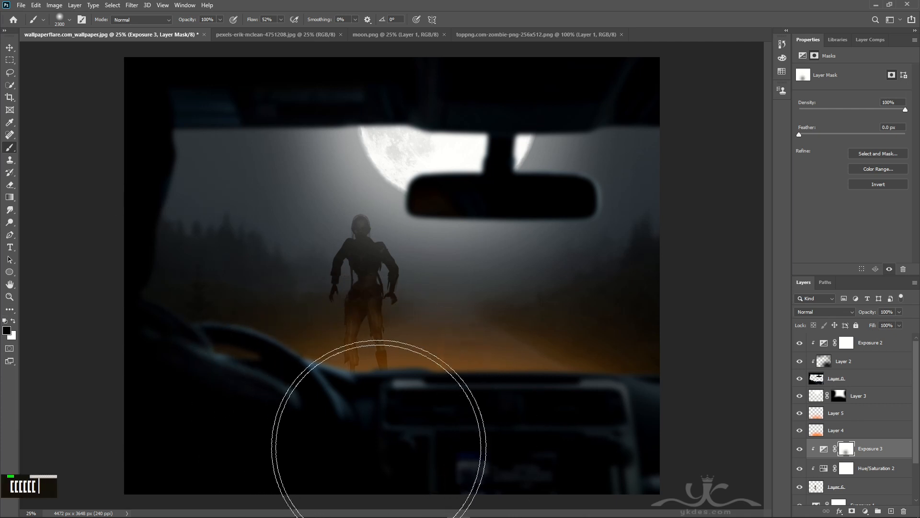
{"action": "double_click", "coordinate": [376, 440]}
- Reduce the brush to 600 px and paint black on the Exposure 3 mask around the zombie's hands to lighten them
{"action": "key", "text": "bracketleft"}
{"action": "key", "text": "bracketleft"}
{"action": "key", "text": "bracketleft"}
{"action": "key", "text": "bracketleft"}
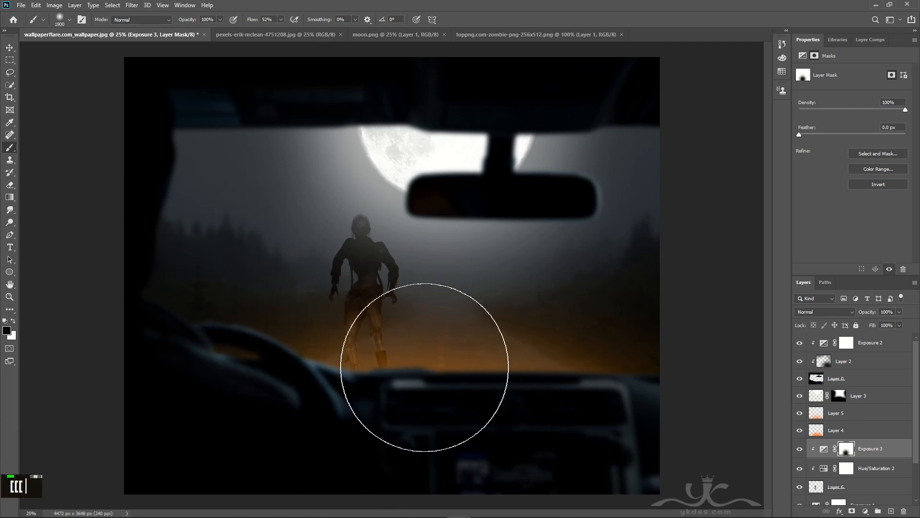
{"action": "key", "text": "bracketleft"}
{"action": "key", "text": "bracketleft"}
{"action": "key", "text": "bracketleft"}
{"action": "key", "text": "bracketleft"}
{"action": "key", "text": "bracketleft"}
{"action": "key", "text": "bracketleft"}
{"action": "key", "text": "bracketleft"}
{"action": "key", "text": "bracketleft"}
{"action": "key", "text": "bracketleft"}
{"action": "key", "text": "bracketleft"}
{"action": "key", "text": "bracketleft"}
{"action": "key", "text": "bracketleft"}
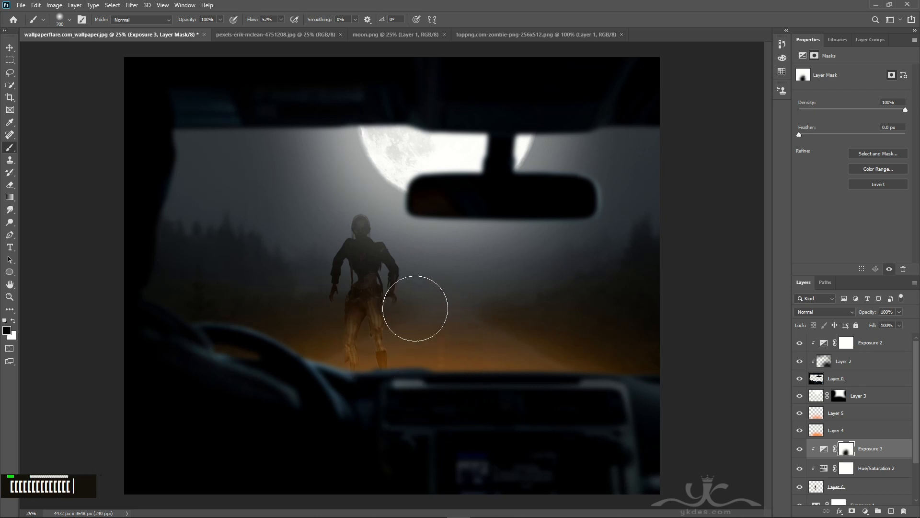
{"action": "key", "text": "bracketleft"}
{"action": "double_click", "coordinate": [411, 304]}
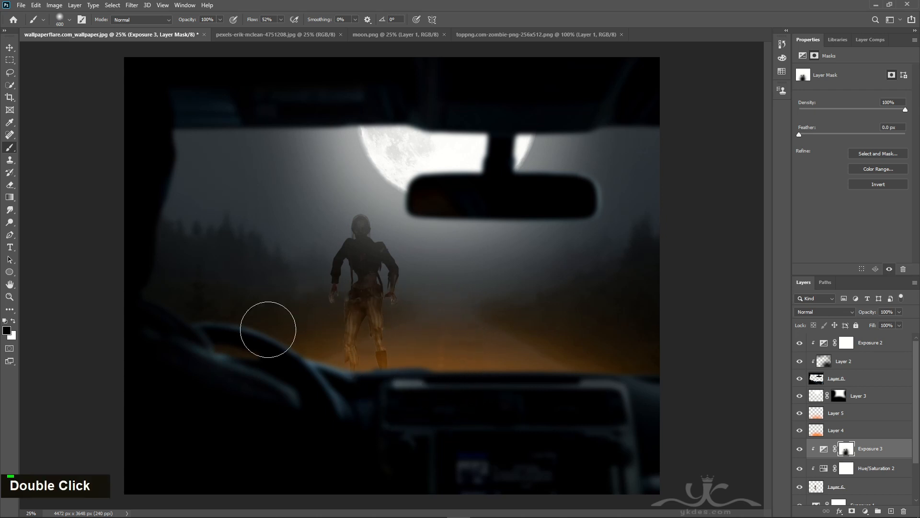
- Create a new layer above Exposure 3, clip it to the zombie, set its blend mode to Overlay and fill it with gray
{"action": "left_click", "coordinate": [893, 444]}
{"action": "left_click", "coordinate": [888, 511]}
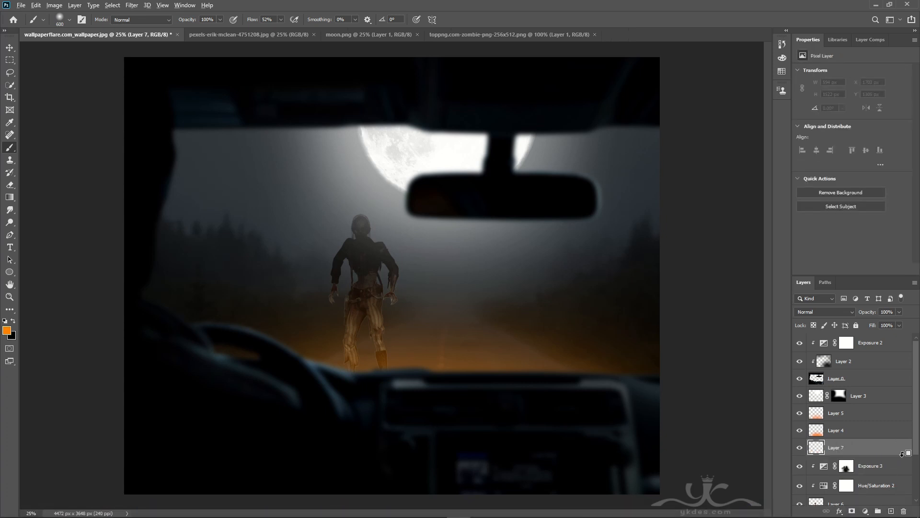
{"action": "left_click", "coordinate": [903, 456], "text": "alt"}
{"action": "left_click", "coordinate": [815, 312]}
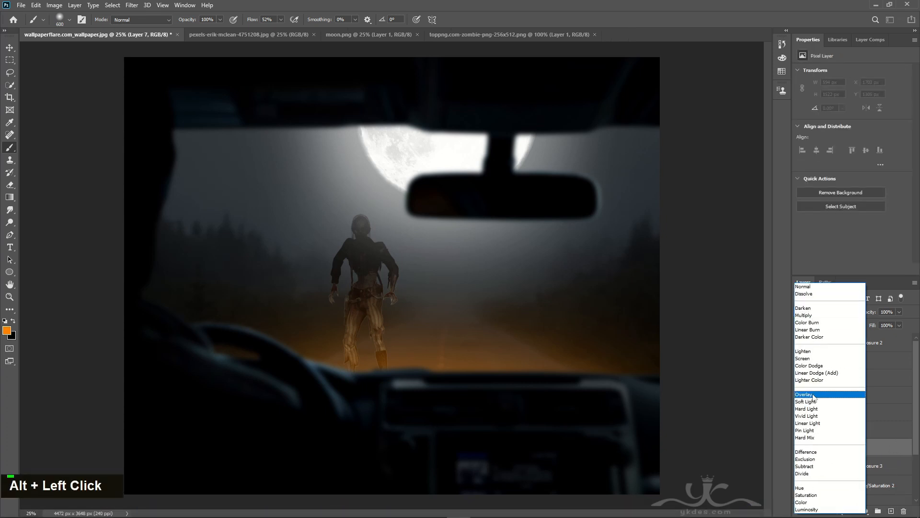
{"action": "left_click", "coordinate": [809, 396]}
{"action": "left_click", "coordinate": [36, 8]}
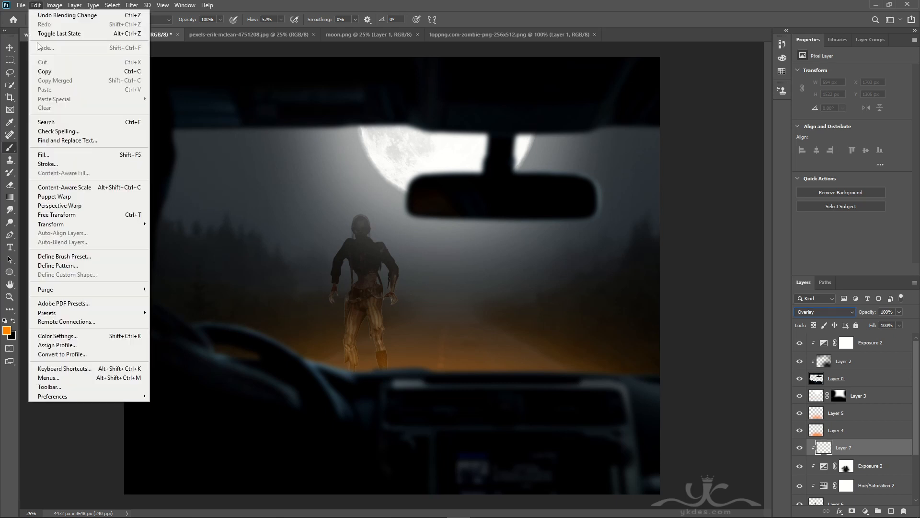
{"action": "left_click", "coordinate": [54, 158]}
{"action": "left_click", "coordinate": [346, 165]}
{"action": "key", "text": "o"}
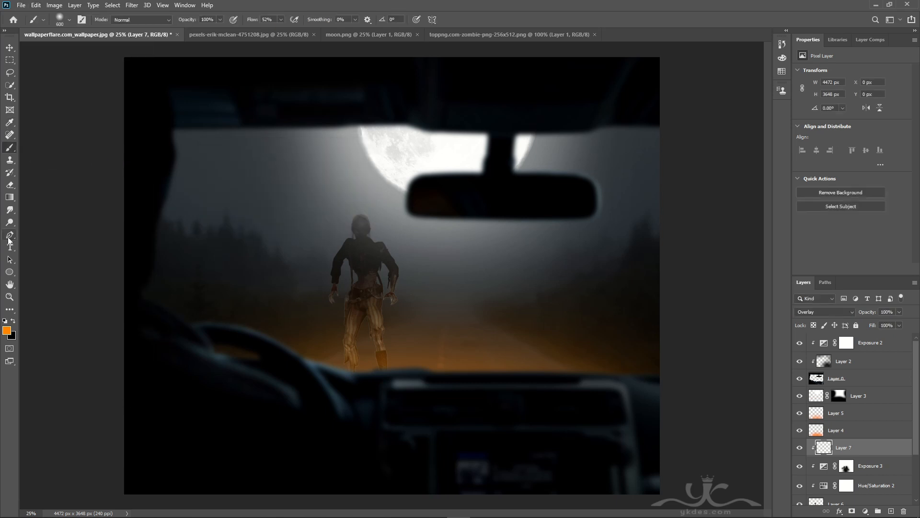
- On Layer 7, burn the zombie's arms and upper body at 50% exposure and dodge its legs at 25% exposure
{"action": "right_click", "coordinate": [9, 222]}
{"action": "double_click", "coordinate": [39, 231]}
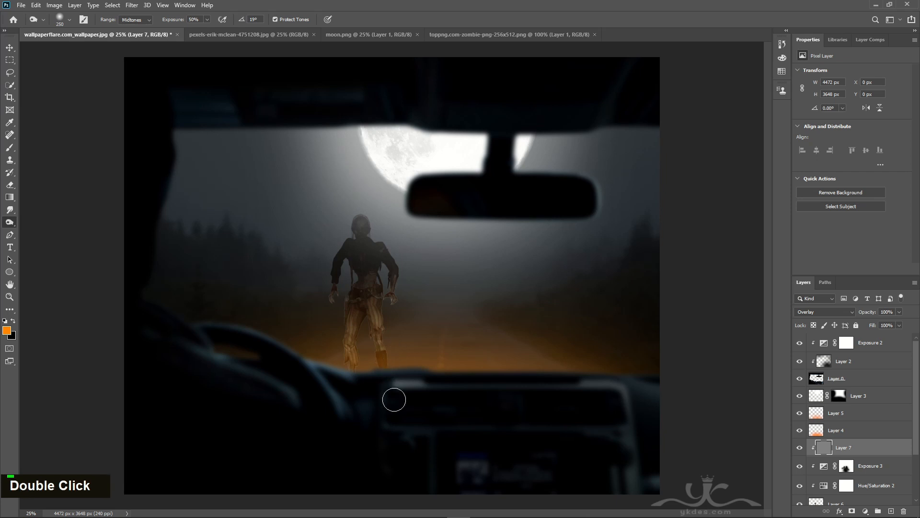
{"action": "mouse_move", "coordinate": [335, 308]}
{"action": "left_mouse_down"}
{"action": "mouse_move", "coordinate": [309, 272]}
{"action": "mouse_move", "coordinate": [398, 315]}
{"action": "mouse_move", "coordinate": [403, 297]}
{"action": "mouse_move", "coordinate": [411, 306]}
{"action": "mouse_move", "coordinate": [391, 315]}
{"action": "mouse_move", "coordinate": [421, 332]}
{"action": "mouse_move", "coordinate": [399, 309]}
{"action": "mouse_move", "coordinate": [401, 268]}
{"action": "mouse_move", "coordinate": [412, 284]}
{"action": "mouse_move", "coordinate": [372, 280]}
{"action": "mouse_move", "coordinate": [366, 222]}
{"action": "mouse_move", "coordinate": [354, 216]}
{"action": "mouse_move", "coordinate": [345, 268]}
{"action": "left_mouse_up"}
{"action": "right_click", "coordinate": [9, 222]}
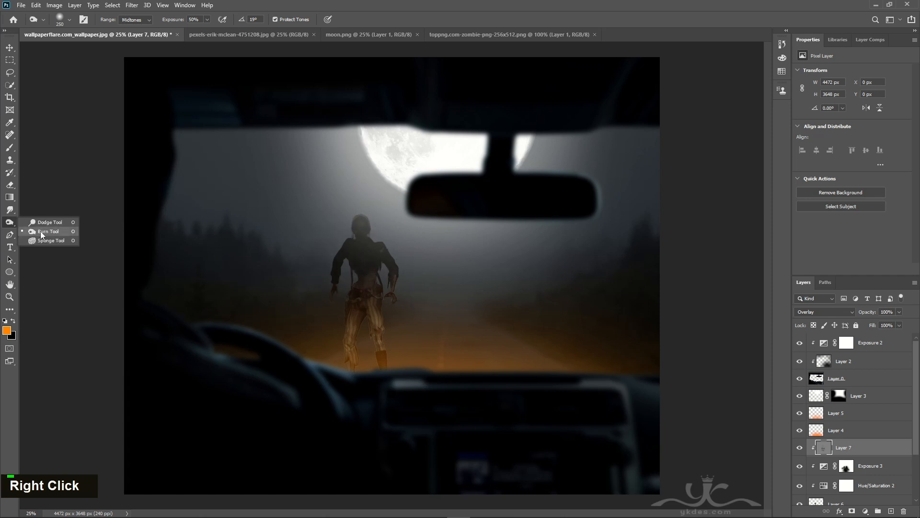
{"action": "left_click", "coordinate": [43, 221]}
{"action": "mouse_move", "coordinate": [351, 326]}
{"action": "left_mouse_down"}
{"action": "mouse_move", "coordinate": [344, 369]}
{"action": "mouse_move", "coordinate": [387, 344]}
{"action": "mouse_move", "coordinate": [387, 364]}
{"action": "mouse_move", "coordinate": [328, 378]}
{"action": "left_mouse_up"}
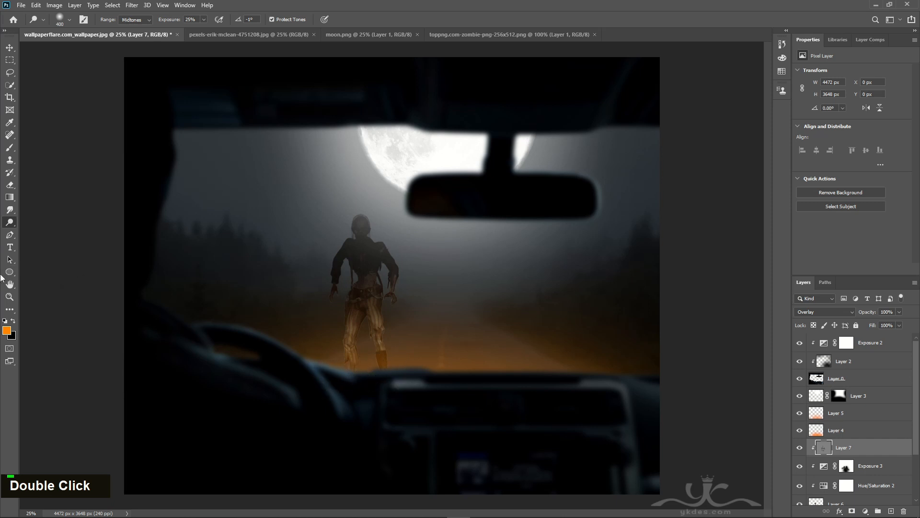
- Burn the area around the zombie's head on Layer 7 with a 250 px brush at 50% exposure
{"action": "right_click", "coordinate": [9, 222]}
{"action": "left_click", "coordinate": [33, 231]}
{"action": "double_click", "coordinate": [365, 201]}
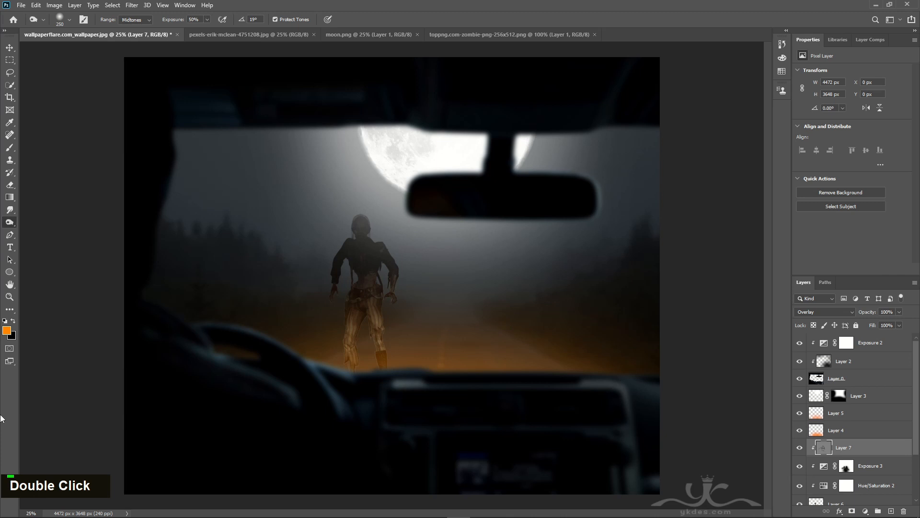
- Add a Brightness/Contrast adjustment clipped to the zombie above Layer 7, with brightness 73 and contrast 16
{"action": "left_click", "coordinate": [9, 47]}
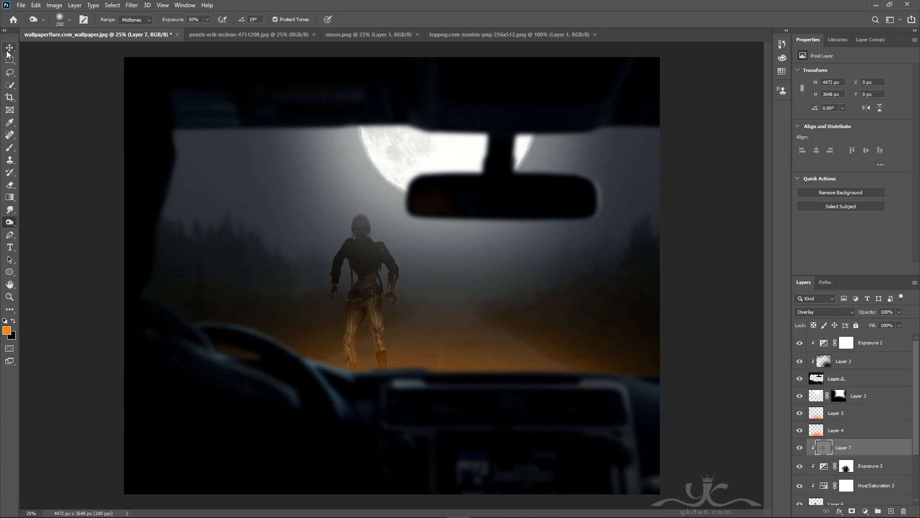
{"action": "left_click", "coordinate": [866, 510]}
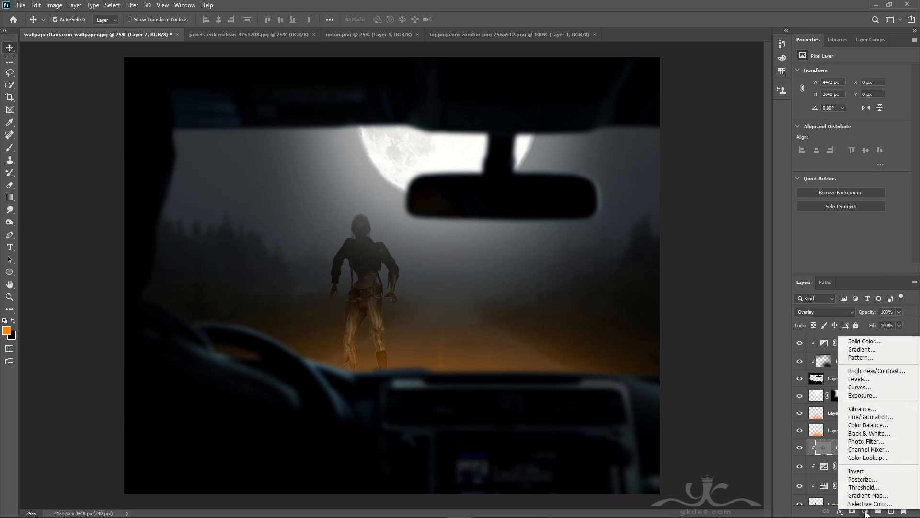
{"action": "left_click", "coordinate": [863, 371]}
{"action": "left_click", "coordinate": [848, 269]}
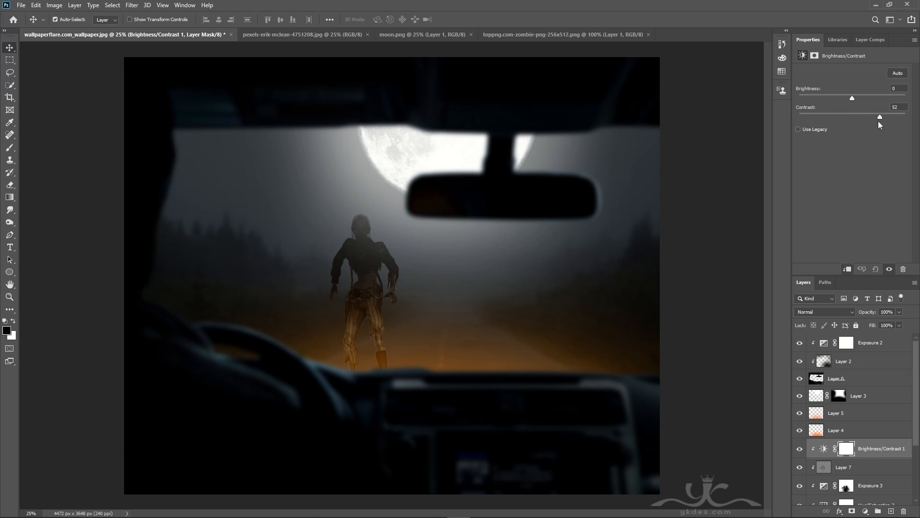
{"action": "mouse_move", "coordinate": [852, 99]}
{"action": "left_mouse_down"}
{"action": "mouse_move", "coordinate": [891, 94]}
{"action": "mouse_move", "coordinate": [861, 110]}
{"action": "left_mouse_up"}
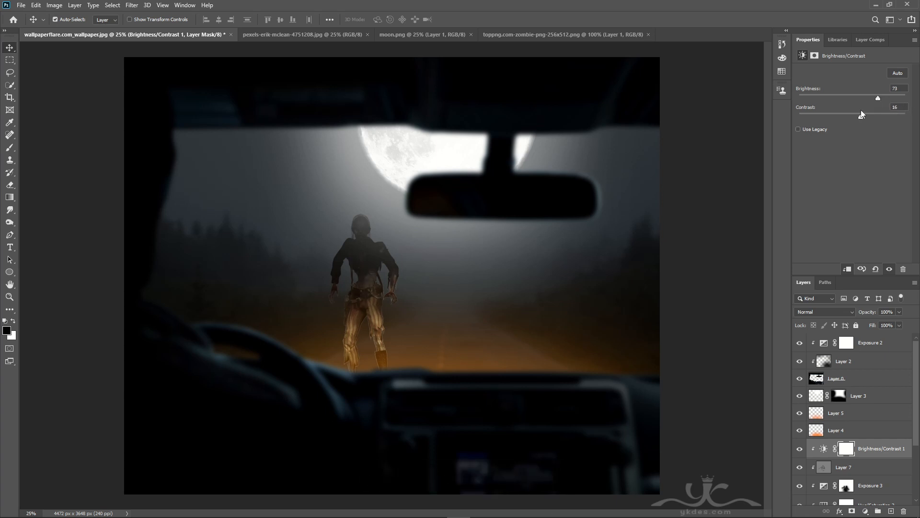
- Apply a Gaussian Blur with a 5.0 px radius to the zombie on Layer 6
{"action": "scroll", "coordinate": [859, 472], "scroll_direction": "down", "scroll_amount": 3}
{"action": "left_click", "coordinate": [873, 466]}
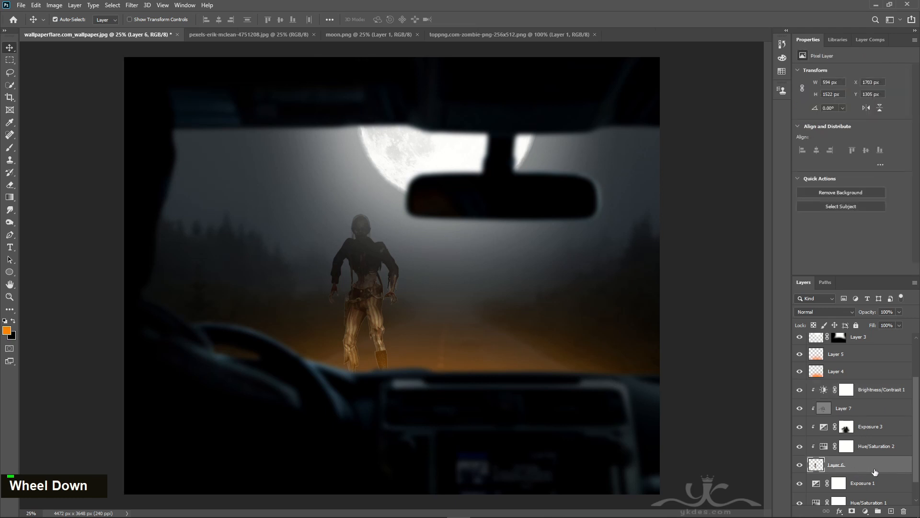
{"action": "left_click", "coordinate": [801, 467]}
{"action": "left_click", "coordinate": [801, 466]}
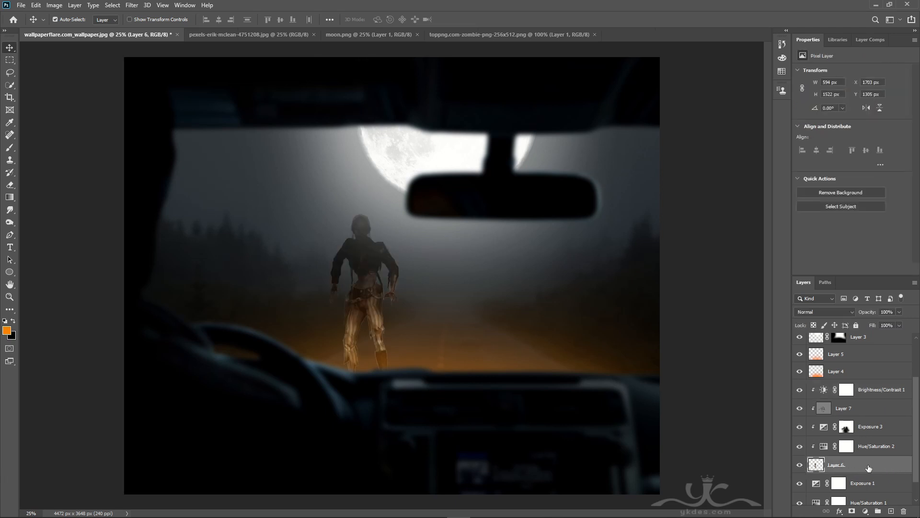
{"action": "left_click", "coordinate": [132, 5]}
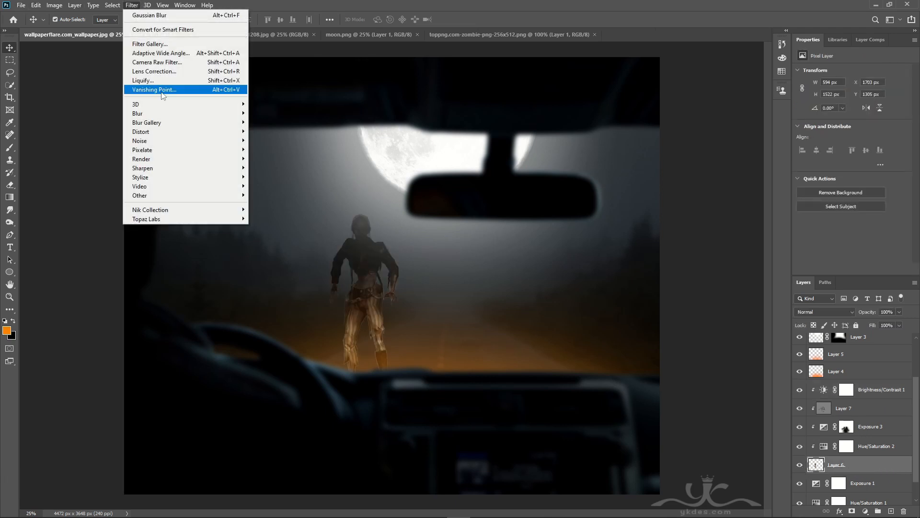
{"action": "mouse_move", "coordinate": [164, 115]}
{"action": "left_click", "coordinate": [274, 149]}
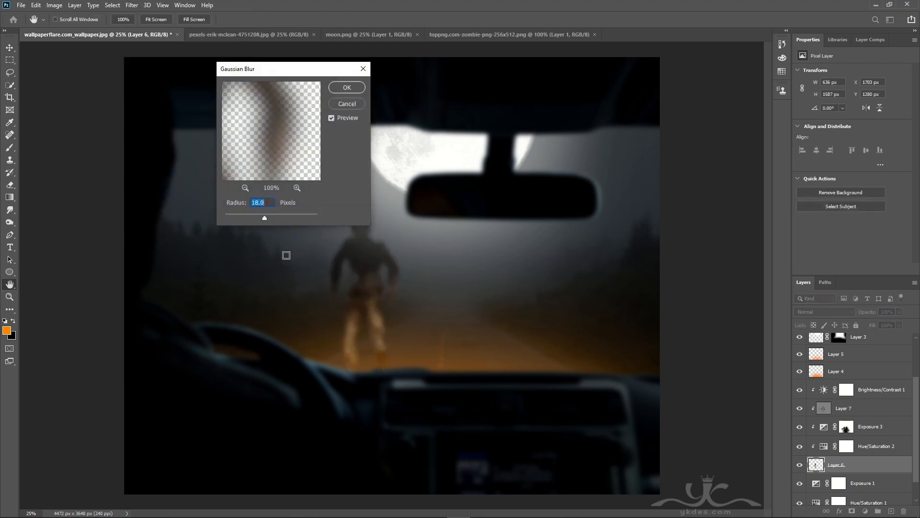
{"action": "mouse_move", "coordinate": [266, 216]}
{"action": "left_mouse_down"}
{"action": "mouse_move", "coordinate": [250, 214]}
{"action": "mouse_move", "coordinate": [257, 214]}
{"action": "left_mouse_up"}
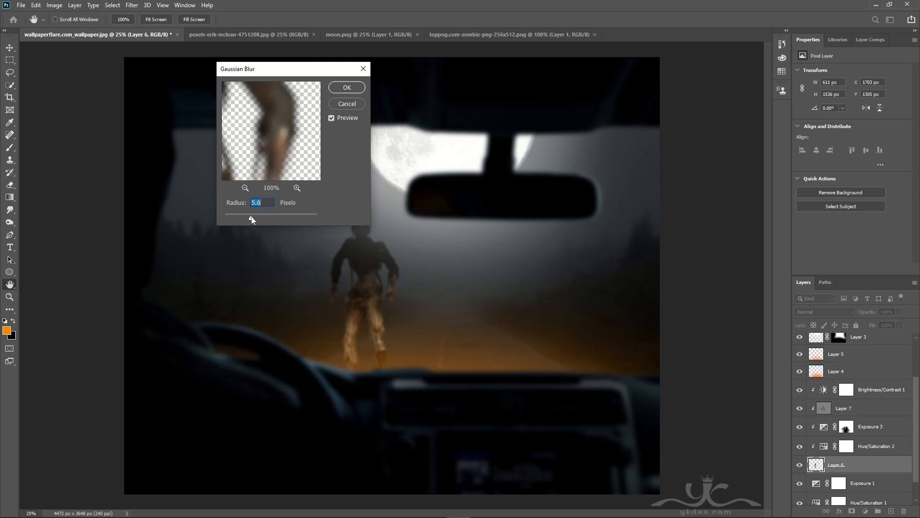
{"action": "left_click_drag", "start_coordinate": [252, 216], "coordinate": [246, 219]}
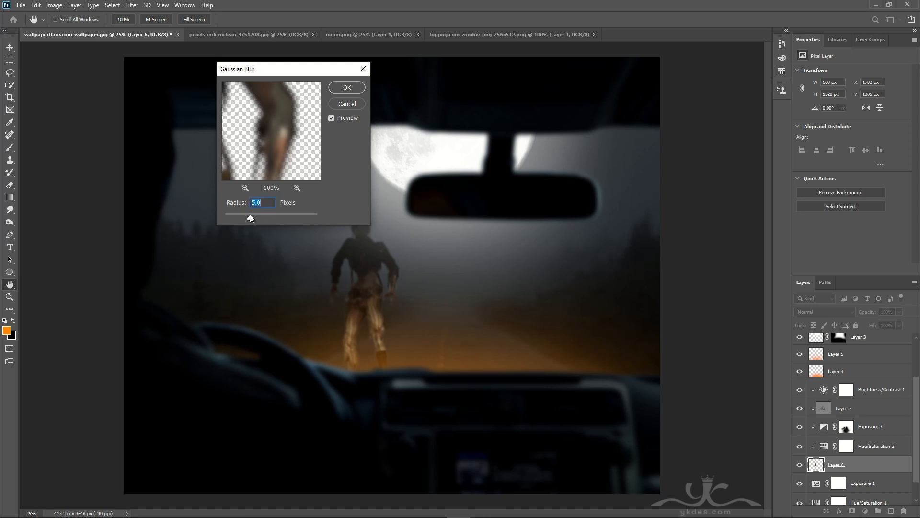
{"action": "left_click", "coordinate": [346, 88]}
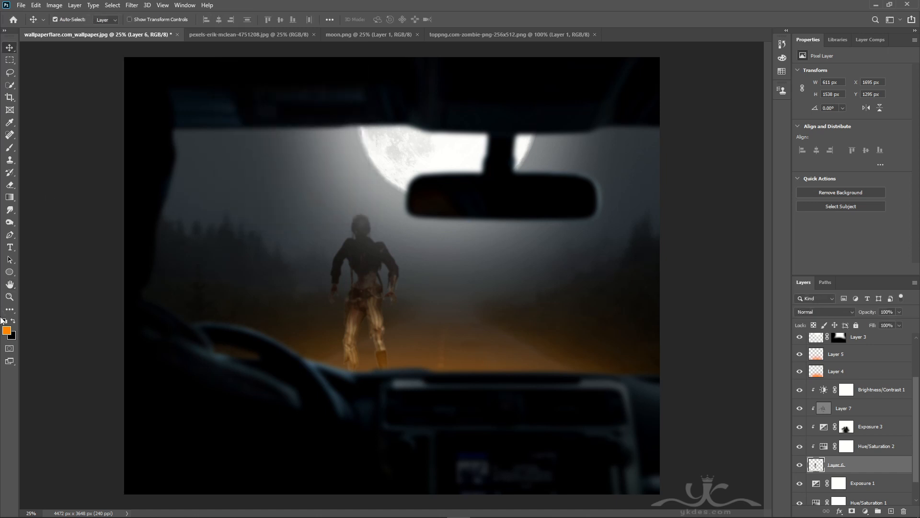
- Set the contrast of the zombie's Brightness/Contrast 1 adjustment to 42
{"action": "left_click", "coordinate": [884, 429]}
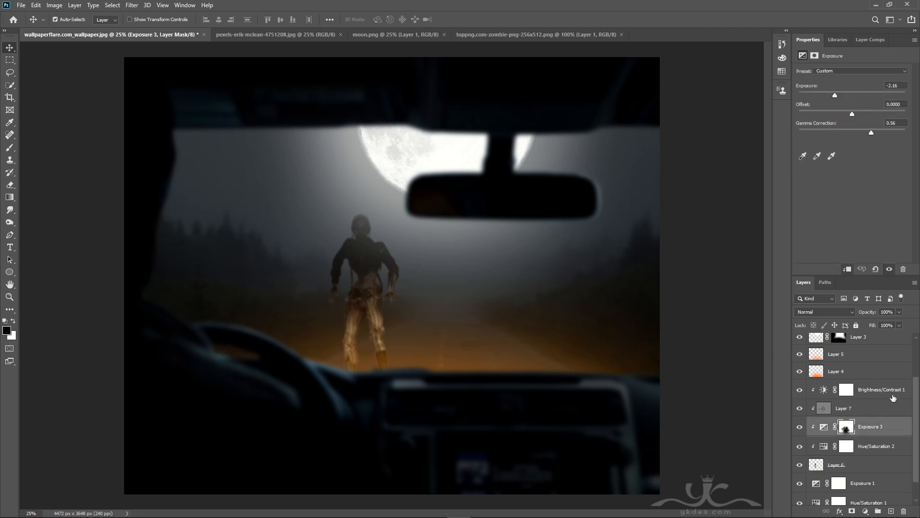
{"action": "left_click", "coordinate": [892, 398]}
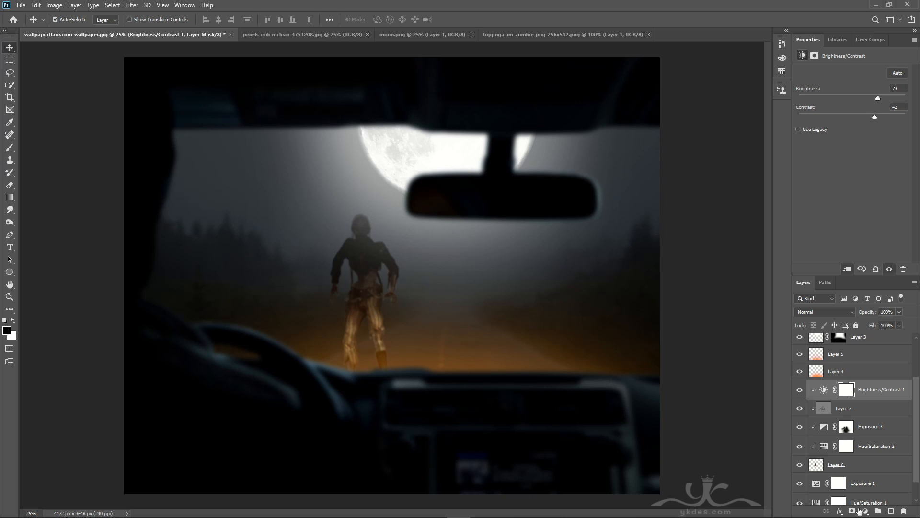
- Load the zombie's outline as a selection, fill it with black on a new layer above Exposure 1, and deselect
{"action": "left_click", "coordinate": [819, 465], "text": "ctrl"}
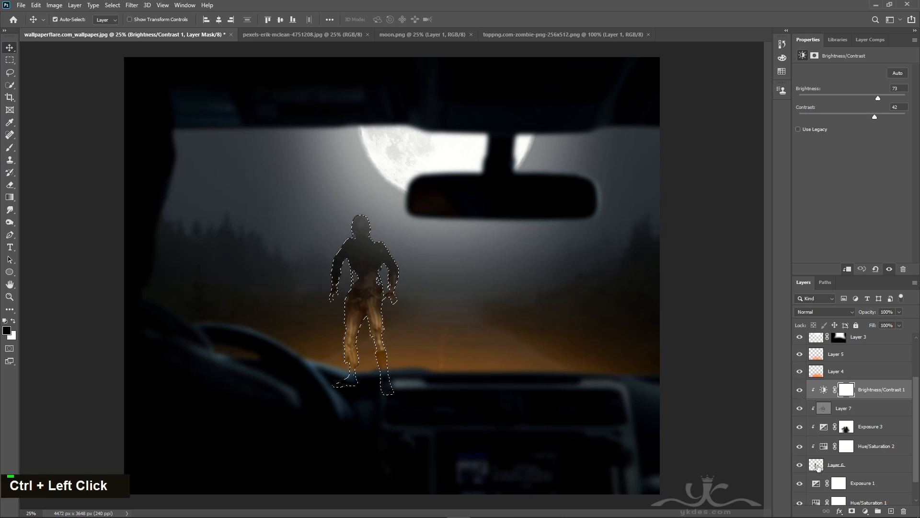
{"action": "left_click", "coordinate": [873, 484]}
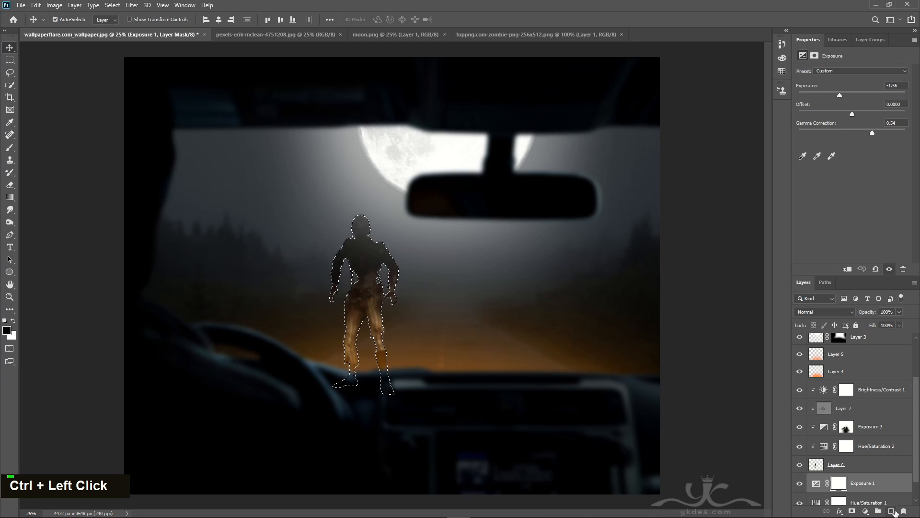
{"action": "left_click", "coordinate": [890, 512]}
{"action": "left_click", "coordinate": [12, 322]}
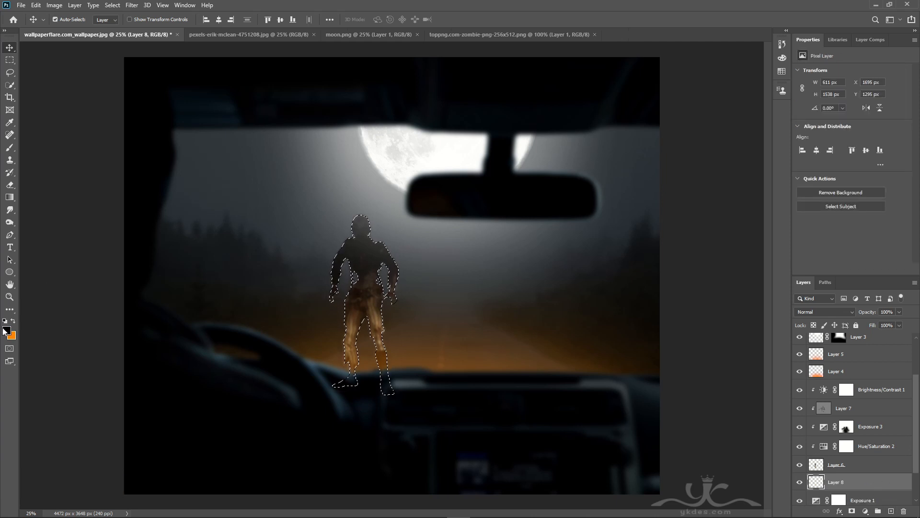
{"action": "key", "text": "alt+BackSpace"}
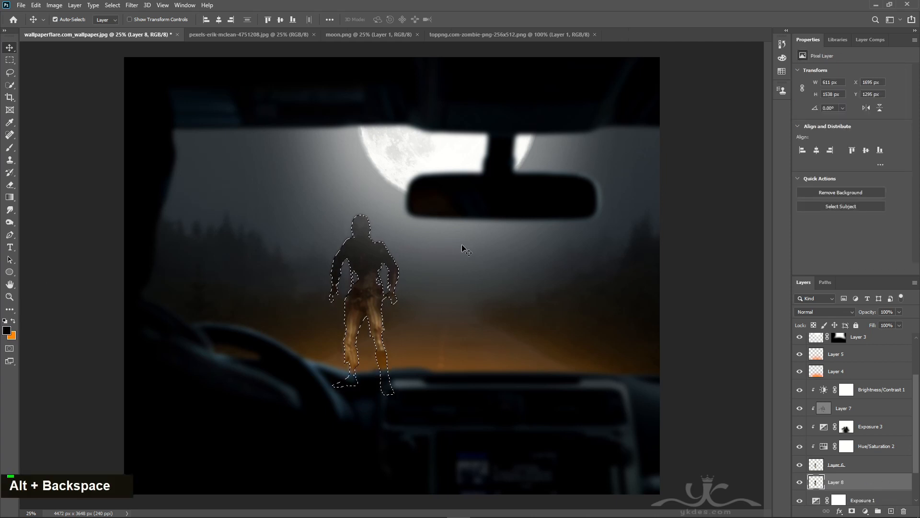
{"action": "key", "text": "ctrl+d"}
- Transform the black silhouette into a ground shadow at the zombie's feet, squashed to about 27.7% height and skewed horizontally about -22.4°
{"action": "key", "text": "ctrl+t"}
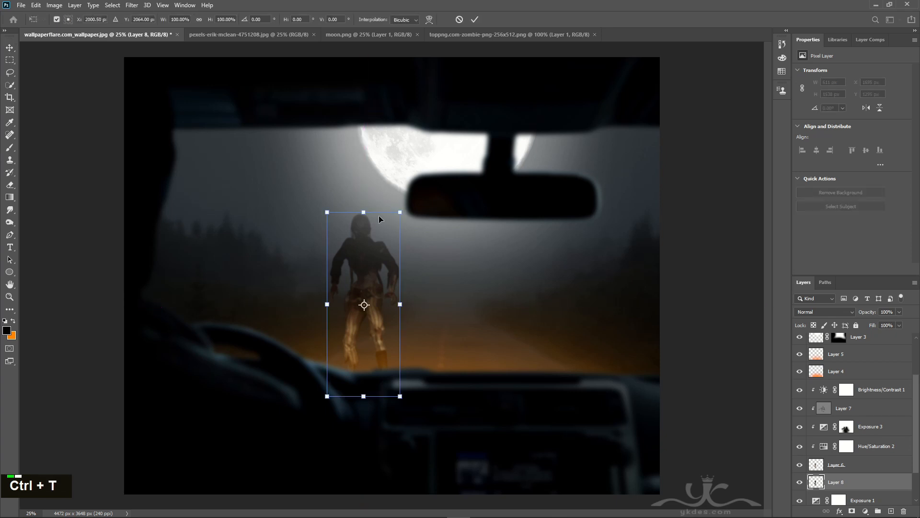
{"action": "left_click_drag", "start_coordinate": [363, 213], "coordinate": [400, 345]}
{"action": "left_click_drag", "start_coordinate": [362, 398], "coordinate": [366, 383]}
{"action": "left_click_drag", "start_coordinate": [408, 330], "coordinate": [388, 331]}
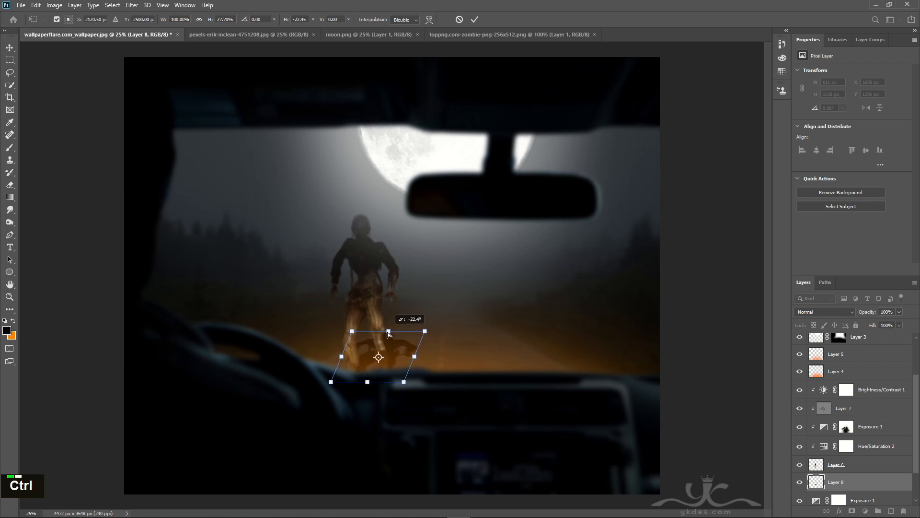
{"action": "key", "text": "Return"}
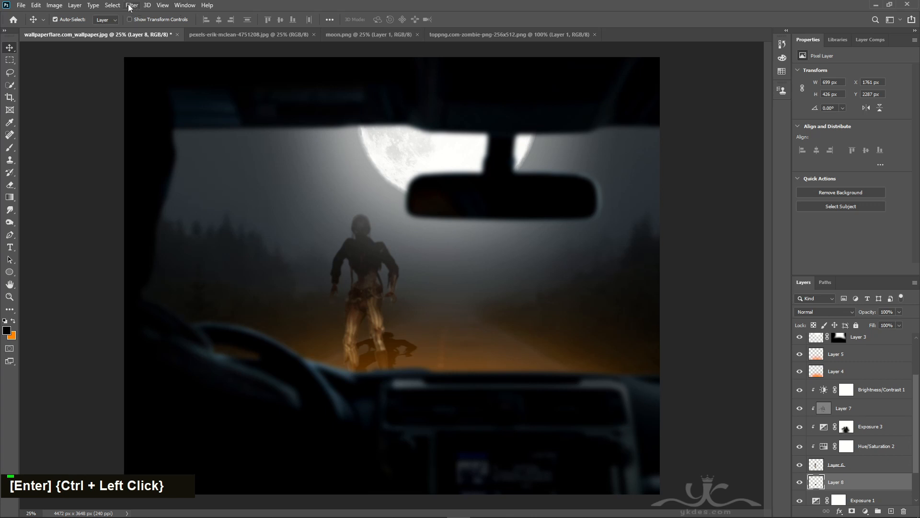
- Apply a Gaussian Blur with a 30.4 px radius to the zombie's shadow
{"action": "left_click", "coordinate": [132, 5]}
{"action": "mouse_move", "coordinate": [164, 114]}
{"action": "left_click", "coordinate": [274, 152]}
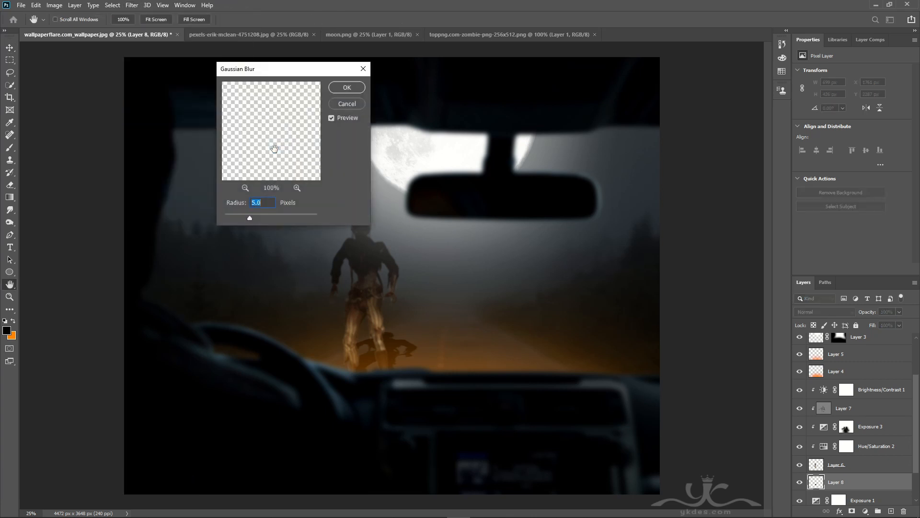
{"action": "left_click_drag", "start_coordinate": [251, 213], "coordinate": [262, 216]}
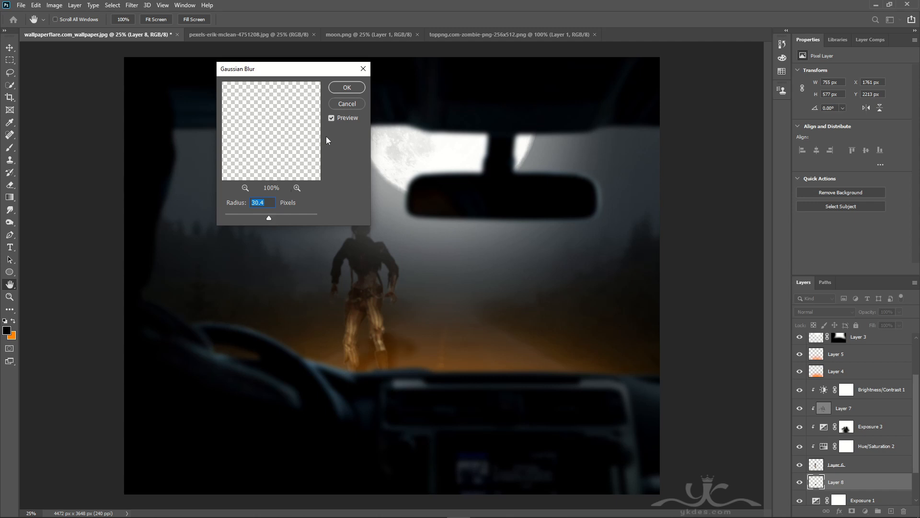
{"action": "left_click", "coordinate": [351, 89]}
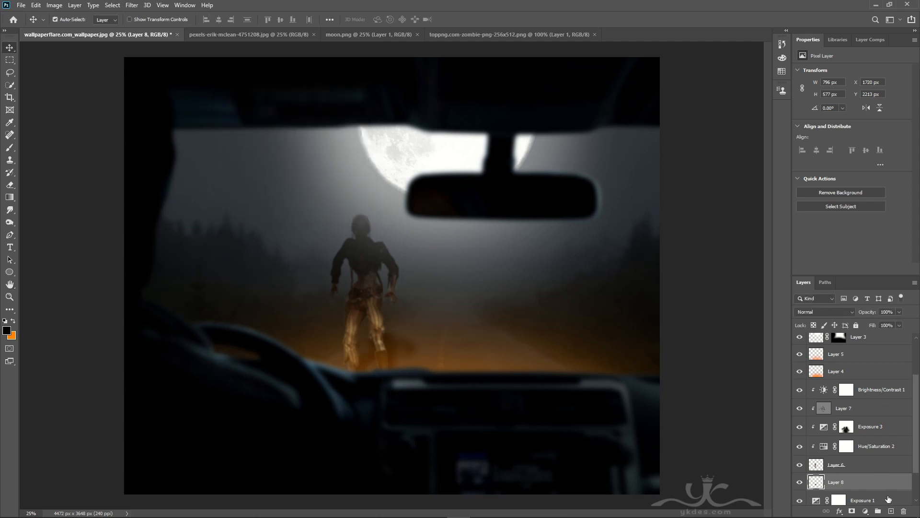
- Add a layer mask to the shadow layer and fade the shadow's upper part with a soft 600 px black brush at 52% flow
{"action": "left_click", "coordinate": [852, 510]}
{"action": "key", "text": "d"}
{"action": "key", "text": "b"}
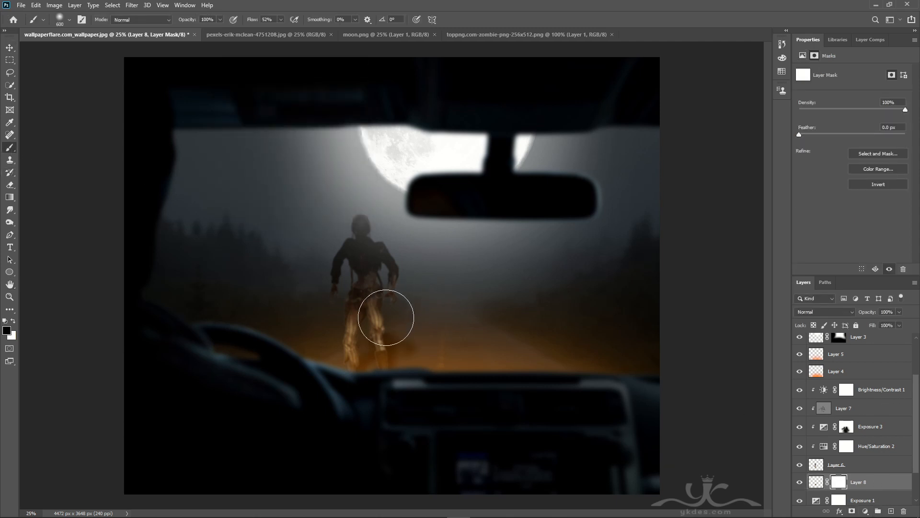
{"action": "double_click", "coordinate": [397, 317]}
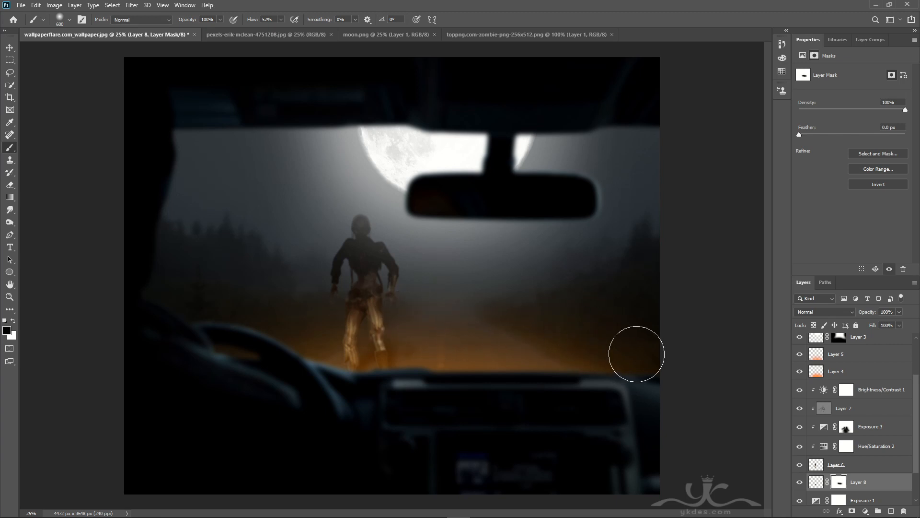
{"action": "double_click", "coordinate": [398, 310]}
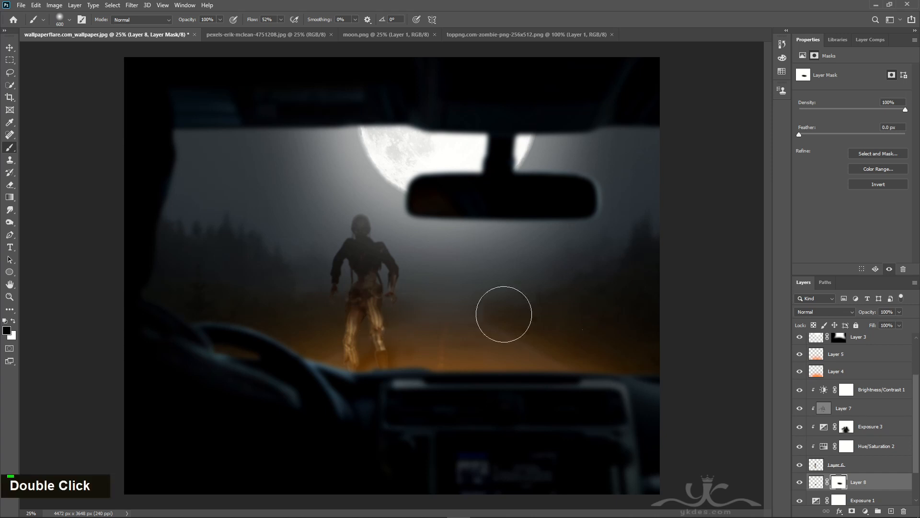
{"action": "left_click", "coordinate": [10, 47]}
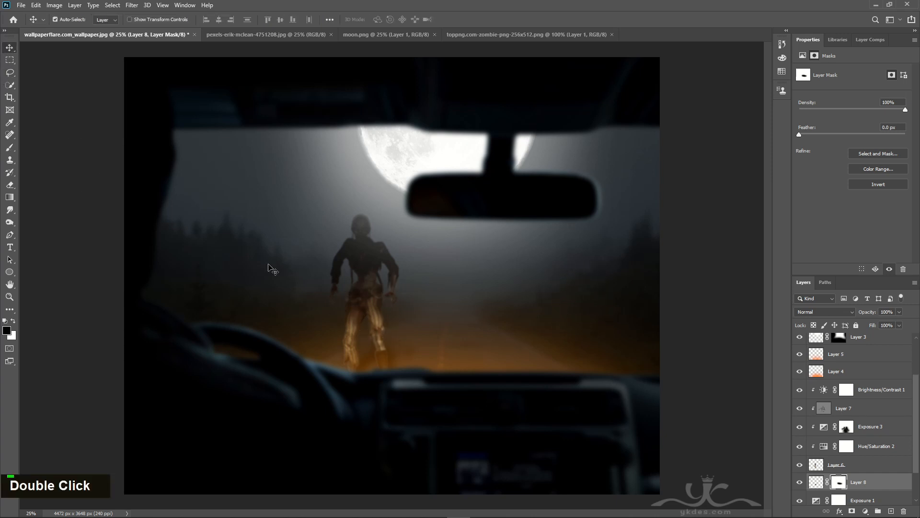
- Create a new layer above Brightness/Contrast 1 and clip it to the zombie
{"action": "left_click", "coordinate": [886, 389]}
{"action": "left_click", "coordinate": [891, 511]}
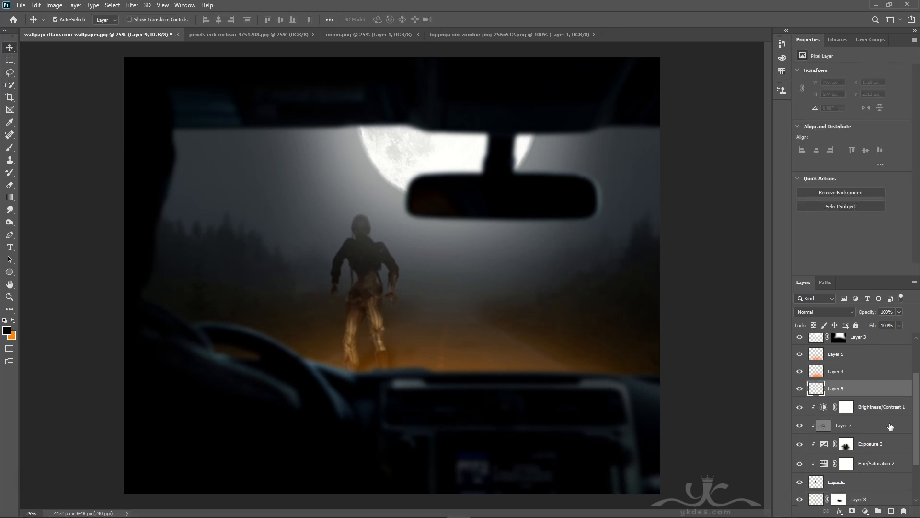
{"action": "left_click", "coordinate": [897, 397], "text": "alt"}
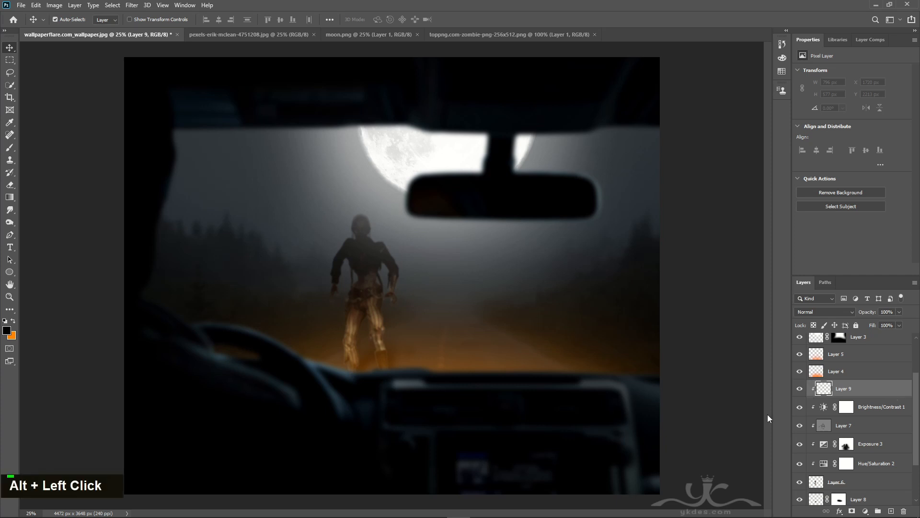
- Set the foreground color to pure red (ff0000) for brushing on the zombie's head
{"action": "left_click", "coordinate": [10, 297]}
{"action": "left_click_drag", "start_coordinate": [361, 223], "coordinate": [419, 281]}
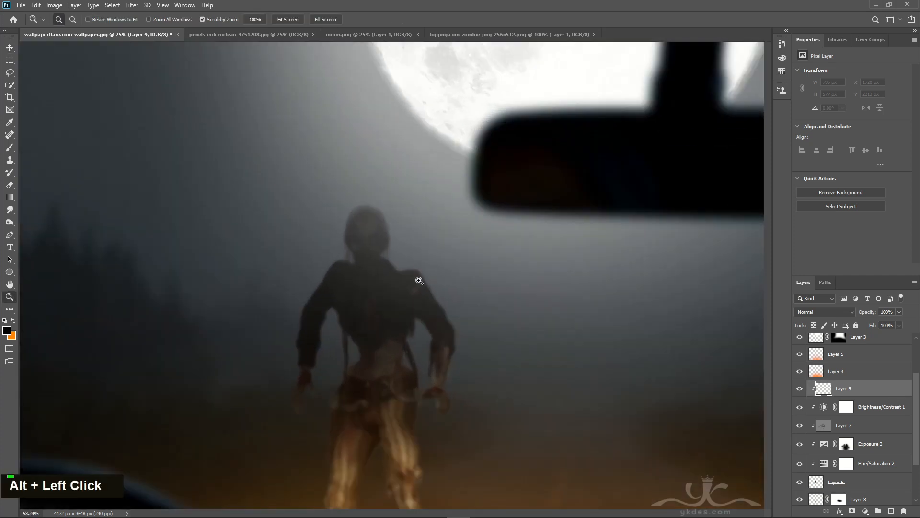
{"action": "left_click", "coordinate": [424, 289]}
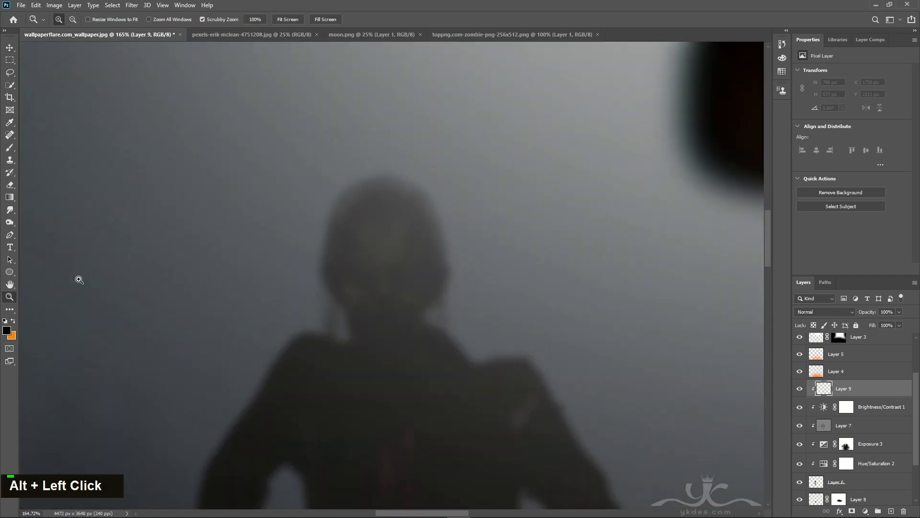
{"action": "left_click", "coordinate": [10, 147]}
{"action": "left_click", "coordinate": [13, 320]}
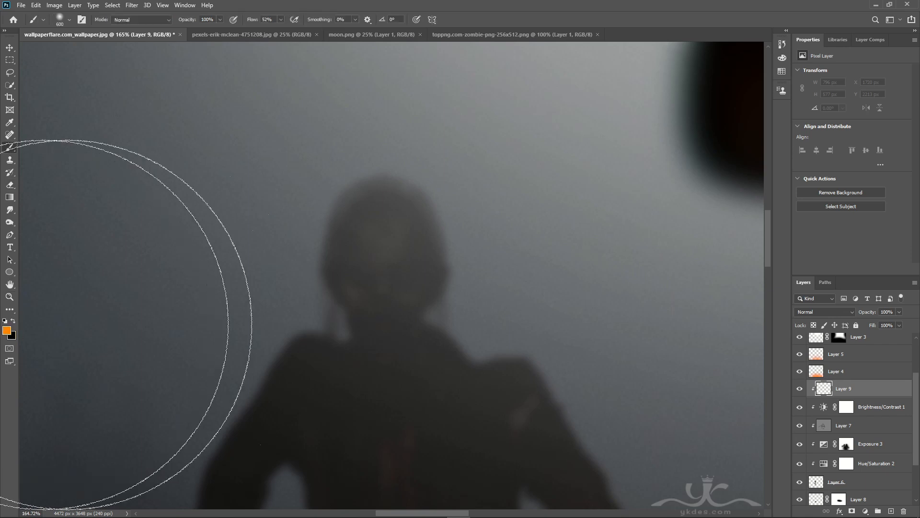
{"action": "left_click", "coordinate": [13, 320]}
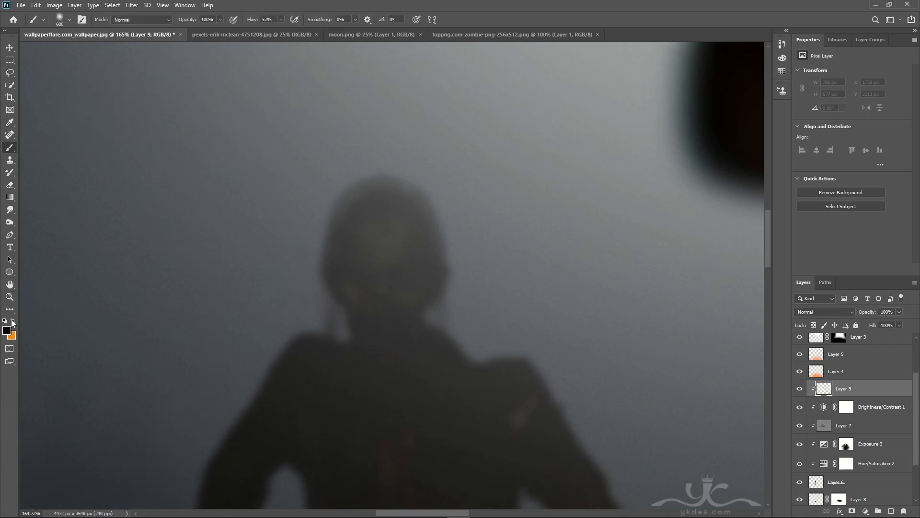
{"action": "double_click", "coordinate": [7, 330]}
{"action": "left_click_drag", "start_coordinate": [300, 452], "coordinate": [297, 461]}
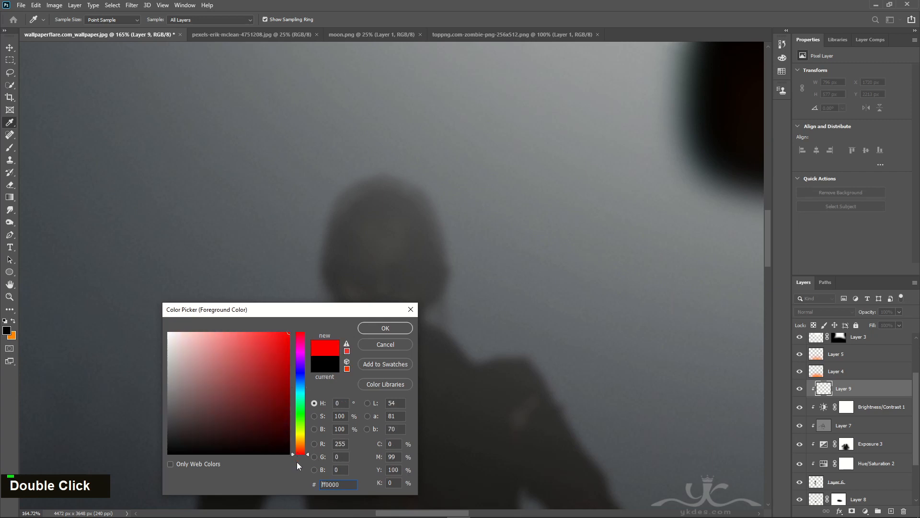
{"action": "left_click", "coordinate": [379, 331]}
{"action": "key", "text": "b"}
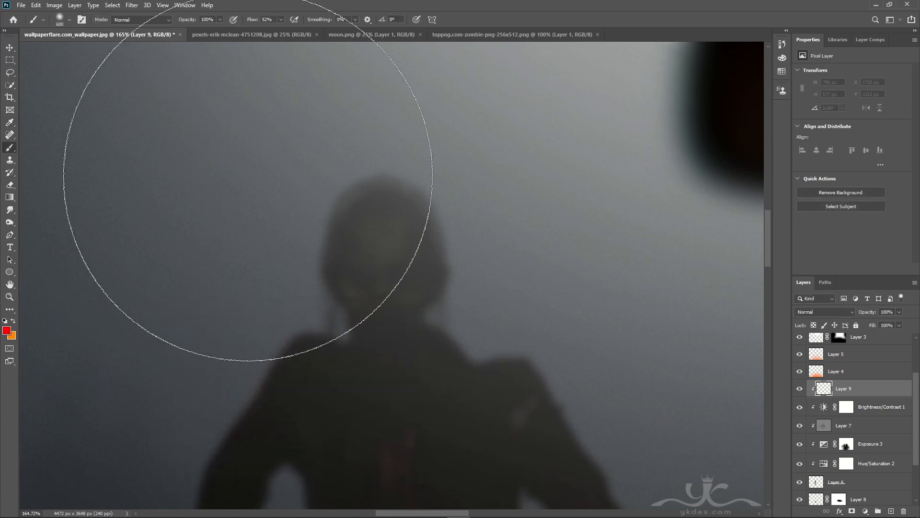
- Paint two glowing red eyes on the zombie's face on Layer 9, using soft brushes of 30 px and 20 px
{"action": "key", "text": "bracketleft"}
{"action": "key", "text": "bracketleft"}
{"action": "key", "text": "bracketleft"}
{"action": "key", "text": "bracketleft"}
{"action": "key", "text": "bracketleft"}
{"action": "key", "text": "bracketleft"}
{"action": "key", "text": "bracketleft"}
{"action": "key", "text": "bracketleft"}
{"action": "key", "text": "bracketleft"}
{"action": "key", "text": "bracketleft"}
{"action": "key", "text": "bracketleft"}
{"action": "key", "text": "bracketleft"}
{"action": "key", "text": "bracketleft"}
{"action": "key", "text": "bracketleft"}
{"action": "key", "text": "bracketleft"}
{"action": "key", "text": "bracketleft"}
{"action": "key", "text": "bracketleft"}
{"action": "key", "text": "bracketleft"}
{"action": "key", "text": "bracketleft"}
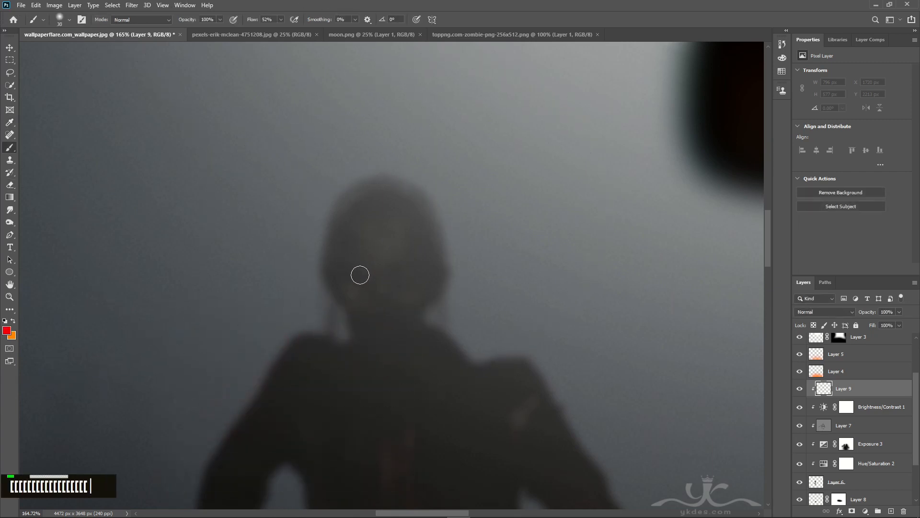
{"action": "left_click", "coordinate": [360, 274]}
{"action": "left_click", "coordinate": [360, 274]}
{"action": "key", "text": "bracketleft"}
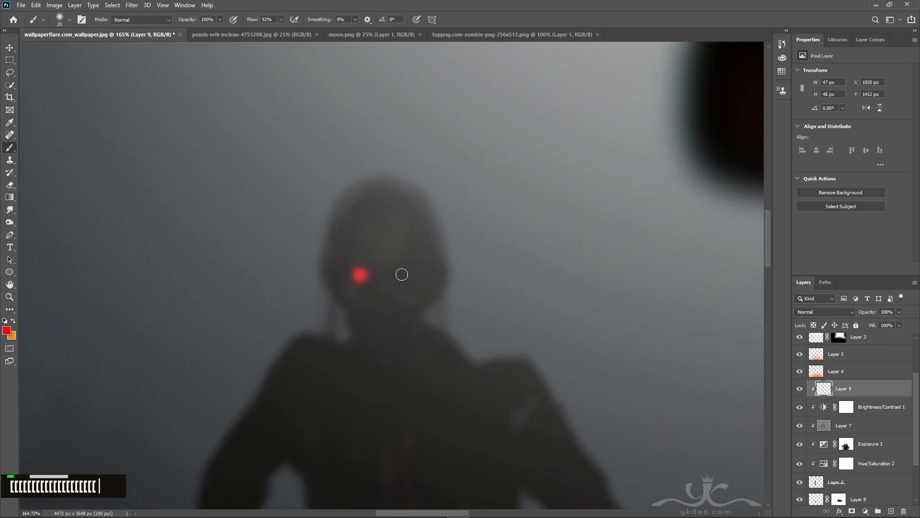
{"action": "left_click", "coordinate": [405, 274]}
{"action": "left_click", "coordinate": [405, 274]}
{"action": "left_click", "coordinate": [407, 274]}
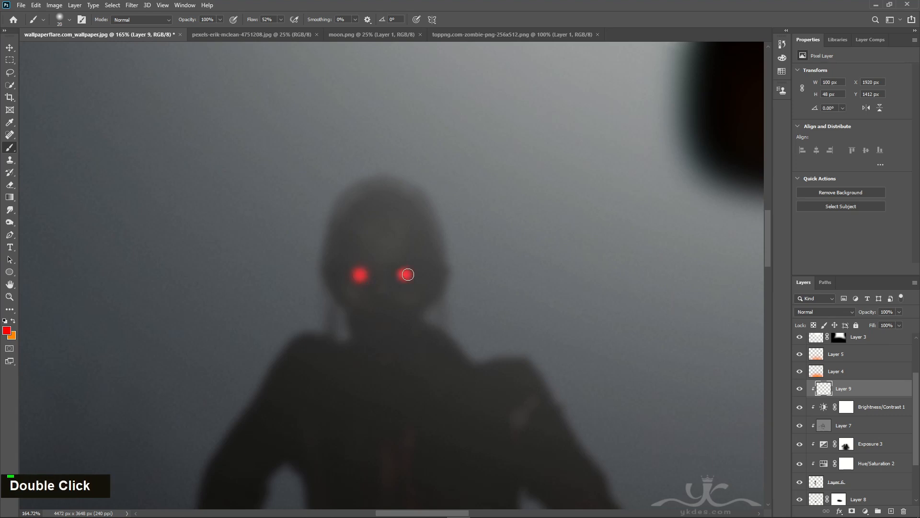
{"action": "left_click", "coordinate": [355, 275]}
{"action": "key", "text": "ctrl+t"}
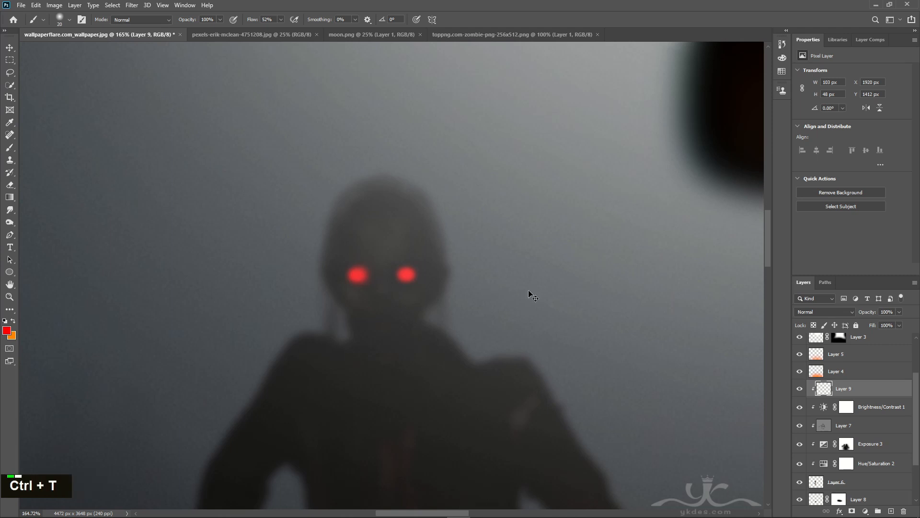
- Flatten the red eyes on Layer 9 to 33 px high and nudge them up about 5 px on the face
{"action": "left_click_drag", "start_coordinate": [382, 257], "coordinate": [382, 267]}
{"action": "key", "text": "Return"}
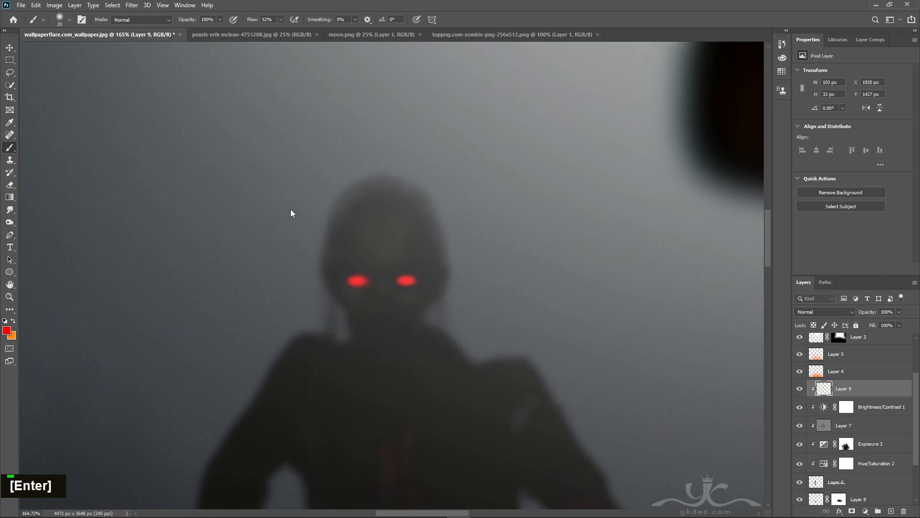
{"action": "left_click", "coordinate": [10, 48]}
{"action": "key", "text": "Up"}
{"action": "key", "text": "Up"}
{"action": "key", "text": "Up"}
{"action": "key", "text": "Right"}
{"action": "key", "text": "Right"}
{"action": "key", "text": "Up"}
{"action": "key", "text": "Up"}
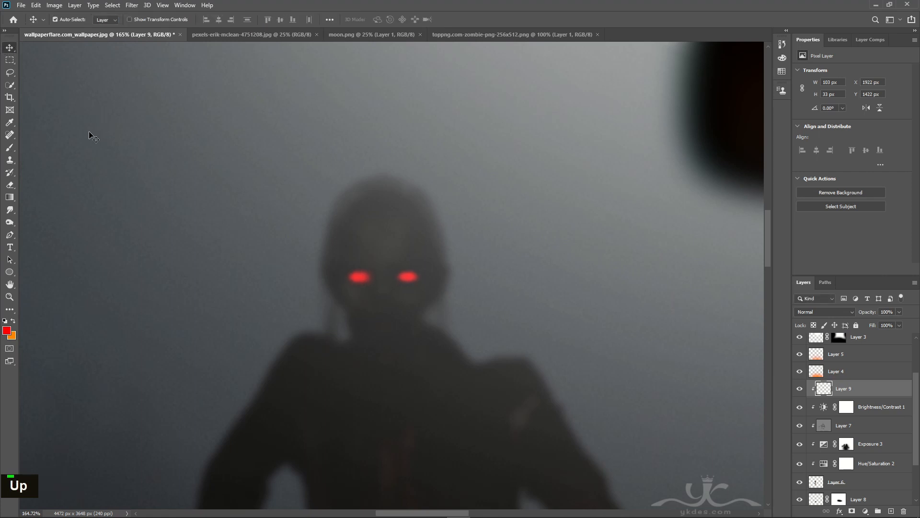
{"action": "key", "text": "Left"}
{"action": "key", "text": "Left"}
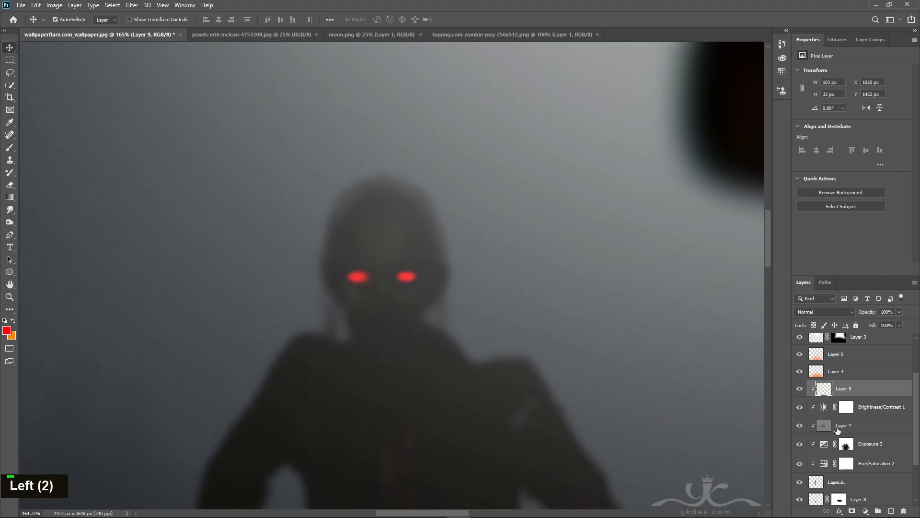
- Create a new layer clipped to the zombie and place it directly below Layer 9
{"action": "left_click", "coordinate": [892, 511]}
{"action": "left_click", "coordinate": [887, 396], "text": "alt"}
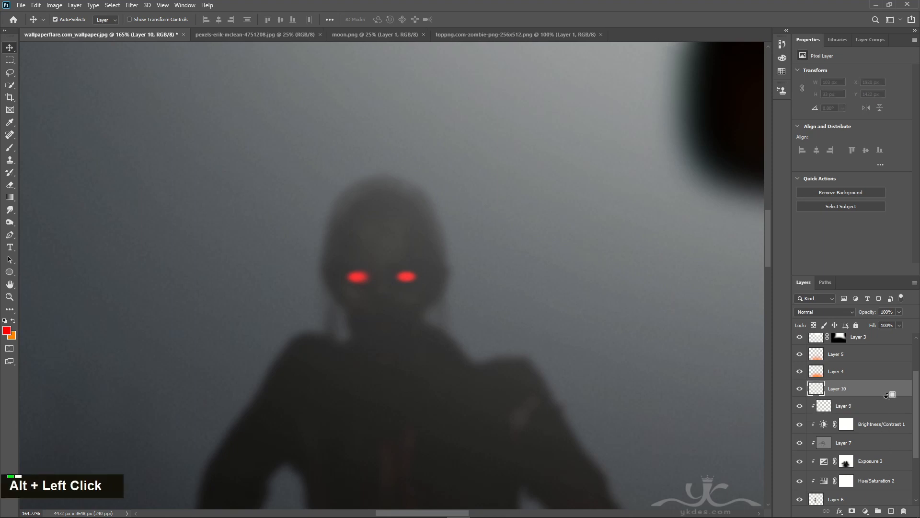
{"action": "left_click_drag", "start_coordinate": [887, 393], "coordinate": [863, 415]}
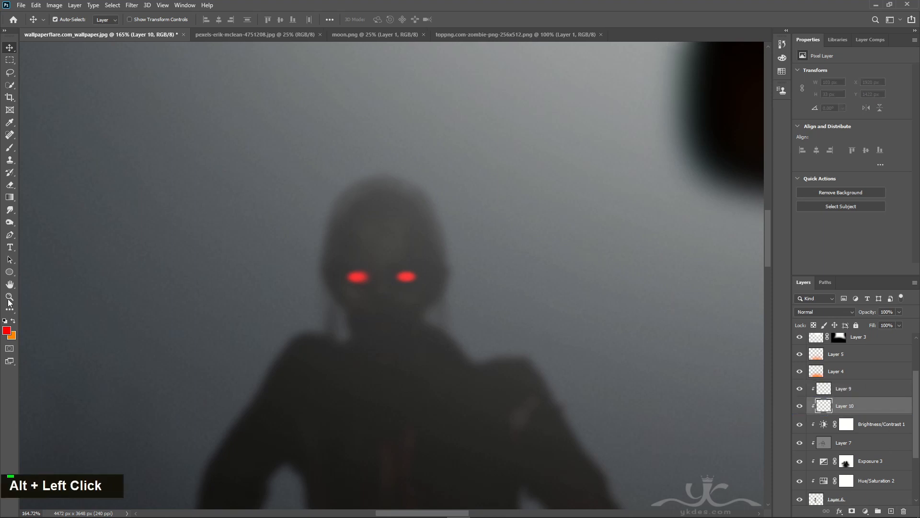
- Paint a faint red glow around both eyes on Layer 10 with soft 80 px and 60 px brushes at 17% flow
{"action": "left_click", "coordinate": [10, 149]}
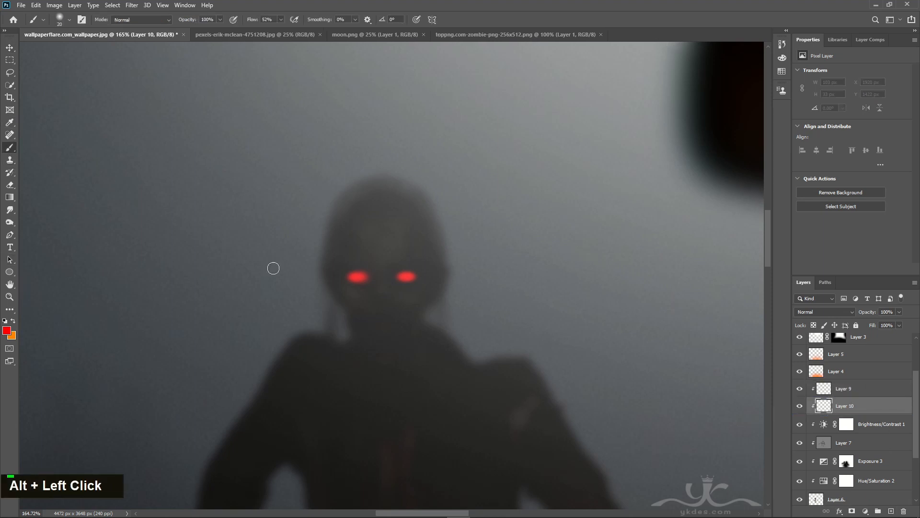
{"action": "double_click", "coordinate": [266, 29]}
{"action": "key", "text": "bracketright"}
{"action": "key", "text": "bracketright"}
{"action": "key", "text": "bracketright"}
{"action": "key", "text": "bracketright"}
{"action": "key", "text": "bracketright"}
{"action": "key", "text": "bracketright"}
{"action": "key", "text": "bracketright"}
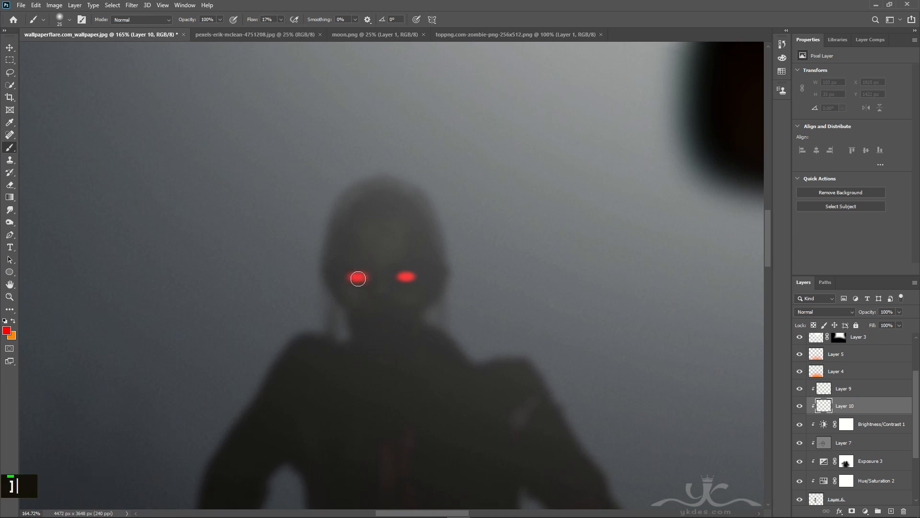
{"action": "left_click", "coordinate": [358, 275]}
{"action": "key", "text": "bracketright"}
{"action": "key", "text": "bracketright"}
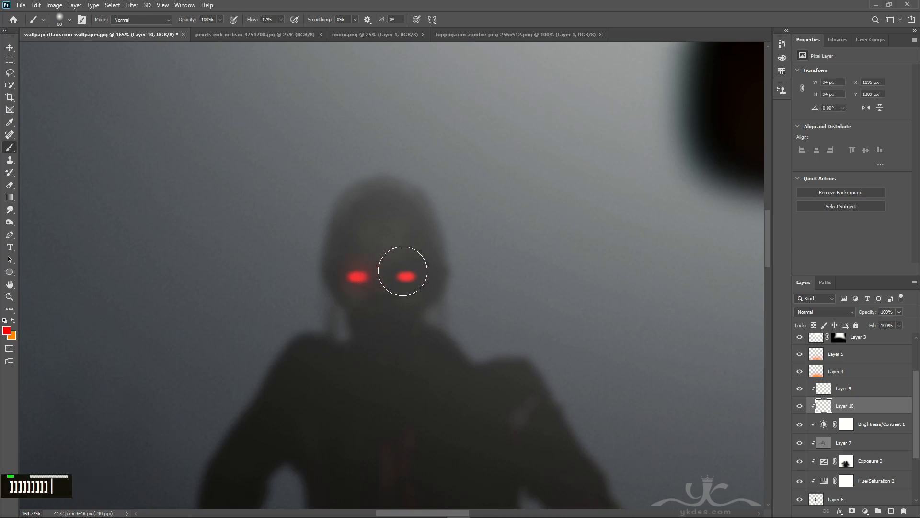
{"action": "key", "text": "bracketleft"}
{"action": "key", "text": "bracketleft"}
{"action": "left_click", "coordinate": [406, 276]}
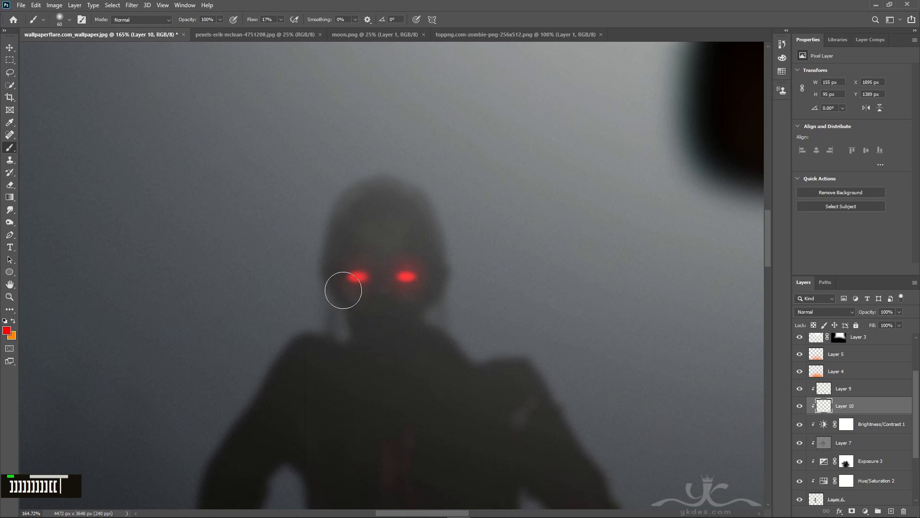
{"action": "left_click", "coordinate": [356, 274]}
- Add a new clipped layer above Layer 9 and make orange (ff8400) the foreground color
{"action": "left_click", "coordinate": [885, 395]}
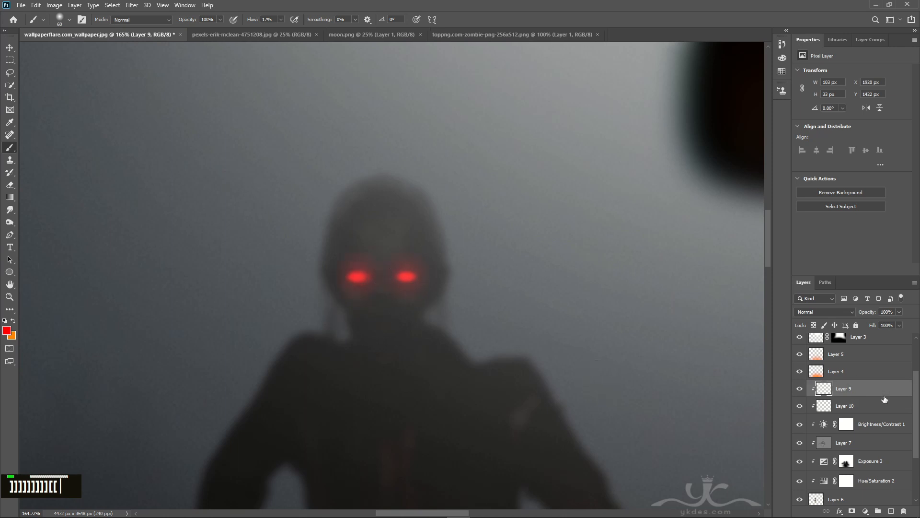
{"action": "left_click", "coordinate": [892, 511]}
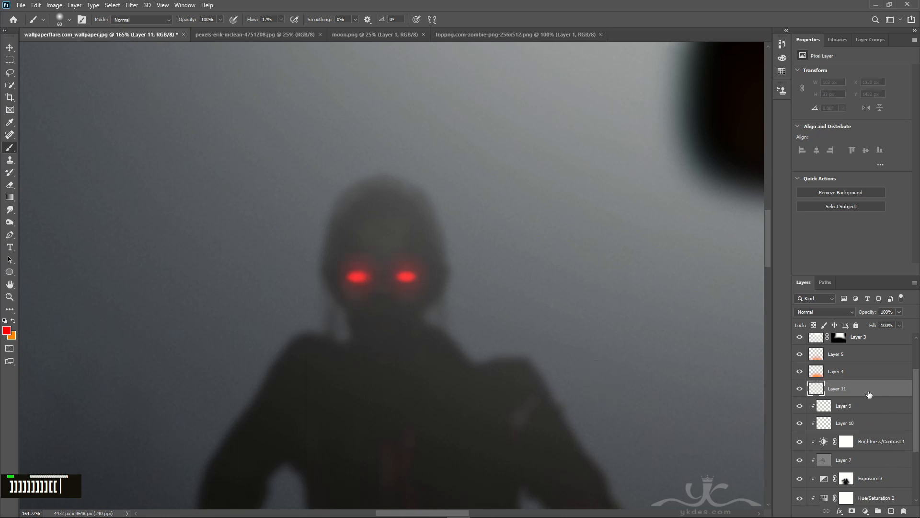
{"action": "left_click", "coordinate": [896, 397], "text": "alt"}
{"action": "left_click", "coordinate": [14, 321]}
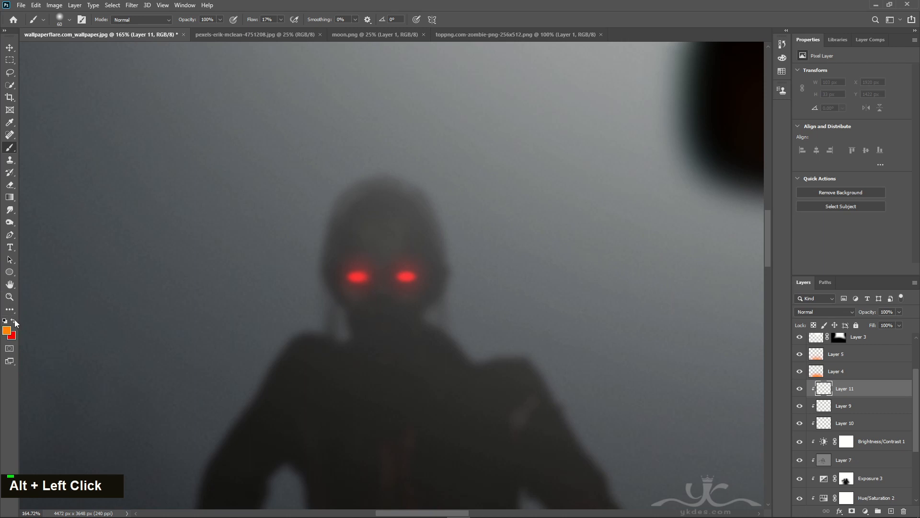
{"action": "double_click", "coordinate": [6, 330]}
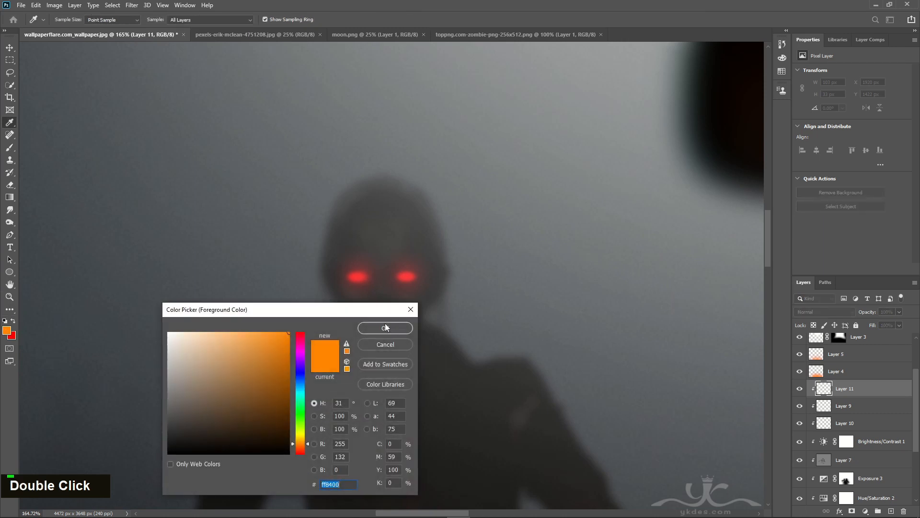
{"action": "left_click", "coordinate": [385, 327]}
- Paint bright orange cores inside both eyes on Layer 11 with a 10 px brush at 100% flow
{"action": "key", "text": "b"}
{"action": "key", "text": "bracketleft"}
{"action": "key", "text": "bracketleft"}
{"action": "key", "text": "bracketleft"}
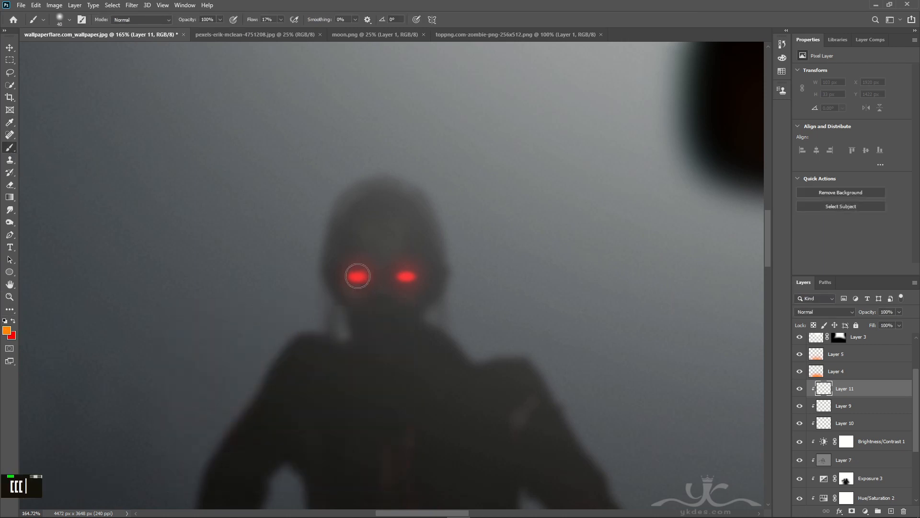
{"action": "key", "text": "bracketleft"}
{"action": "key", "text": "bracketleft"}
{"action": "key", "text": "bracketleft"}
{"action": "key", "text": "bracketleft"}
{"action": "key", "text": "bracketleft"}
{"action": "key", "text": "bracketleft"}
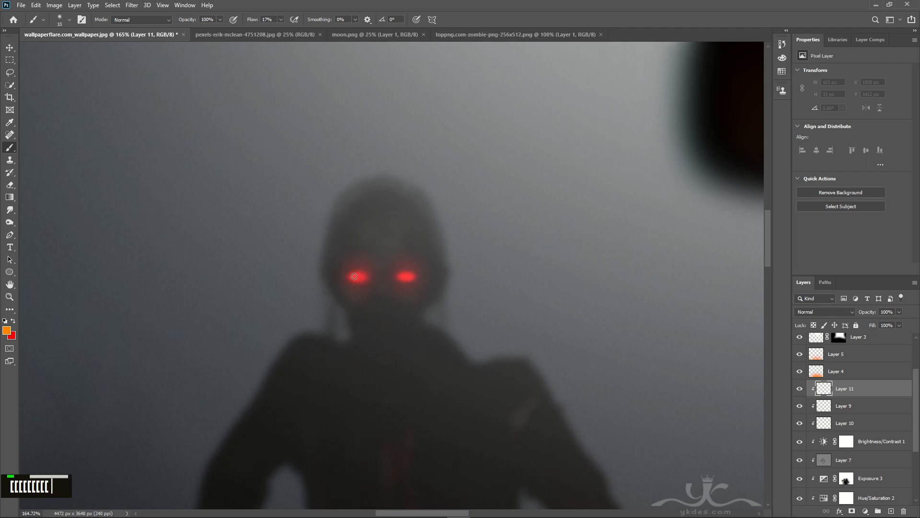
{"action": "left_click", "coordinate": [355, 277]}
{"action": "left_click_drag", "start_coordinate": [280, 19], "coordinate": [339, 38]}
{"action": "left_click", "coordinate": [354, 278]}
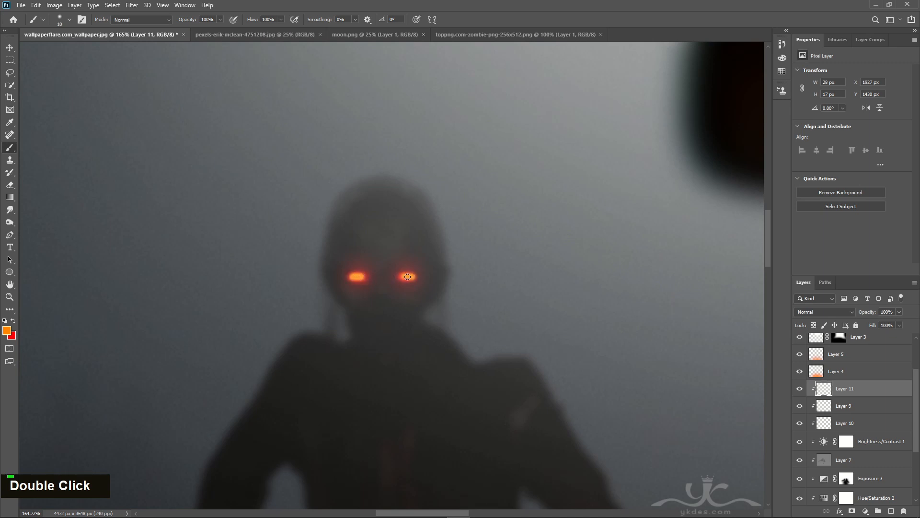
- Shrink the orange eye cores on Layer 11 to 85 × 16 px with Free Transform
{"action": "key", "text": "ctrl+t"}
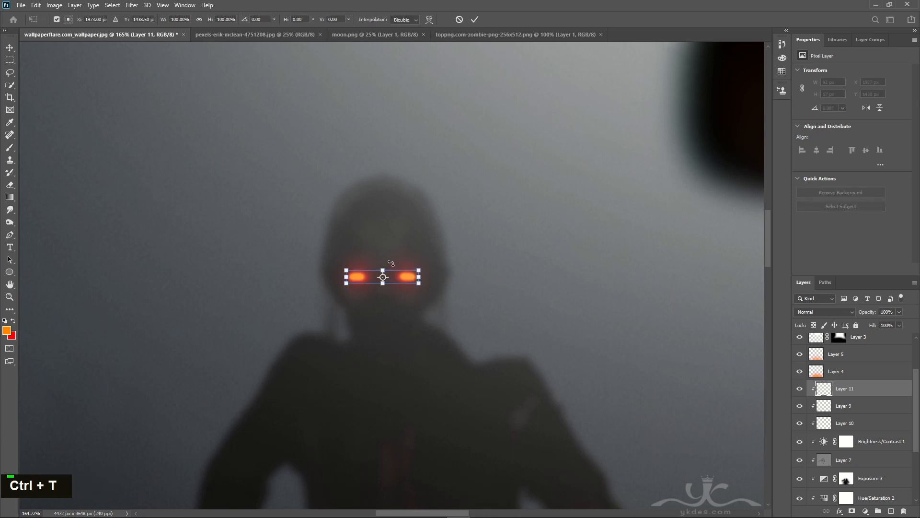
{"action": "left_click_drag", "start_coordinate": [383, 269], "coordinate": [382, 269]}
{"action": "key", "text": "Return"}
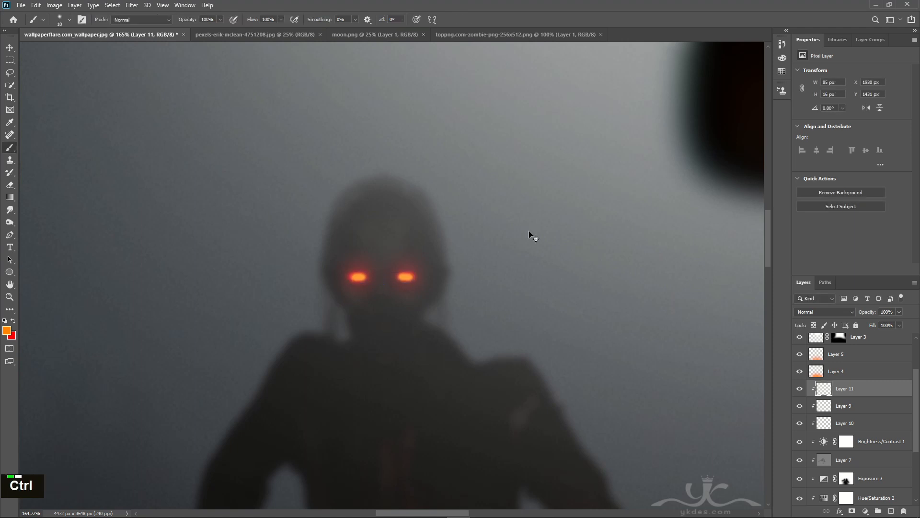
- Select the three eye layers (Layers 11, 9 and 10) together and nudge the eyes up about 9 px
{"action": "key", "text": "ctrl+minus"}
{"action": "key", "text": "ctrl+minus"}
{"action": "key", "text": "ctrl+minus"}
{"action": "key", "text": "ctrl+minus"}
{"action": "key", "text": "ctrl+minus"}
{"action": "key", "text": "ctrl+minus"}
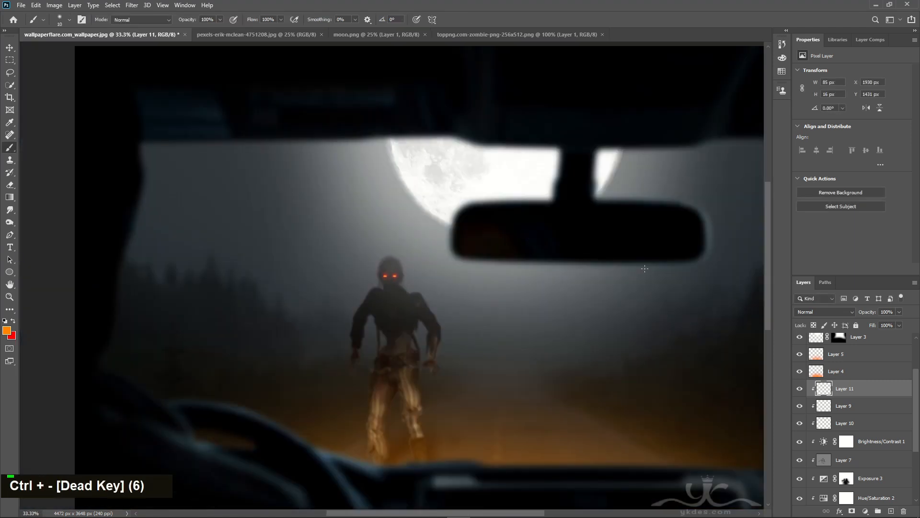
{"action": "left_click", "coordinate": [859, 411], "text": "ctrl"}
{"action": "left_click", "coordinate": [863, 423], "text": "ctrl"}
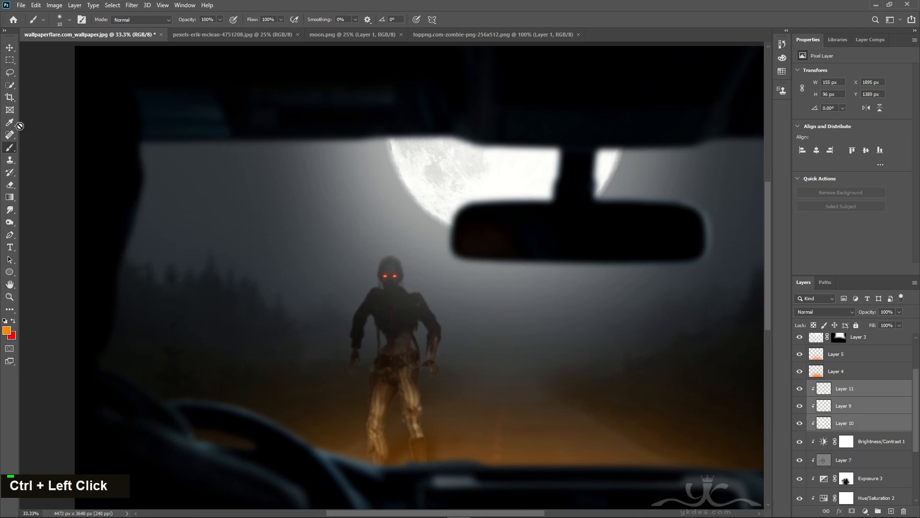
{"action": "left_click", "coordinate": [15, 51]}
{"action": "key", "text": "Up"}
{"action": "key", "text": "Up"}
{"action": "key", "text": "Up"}
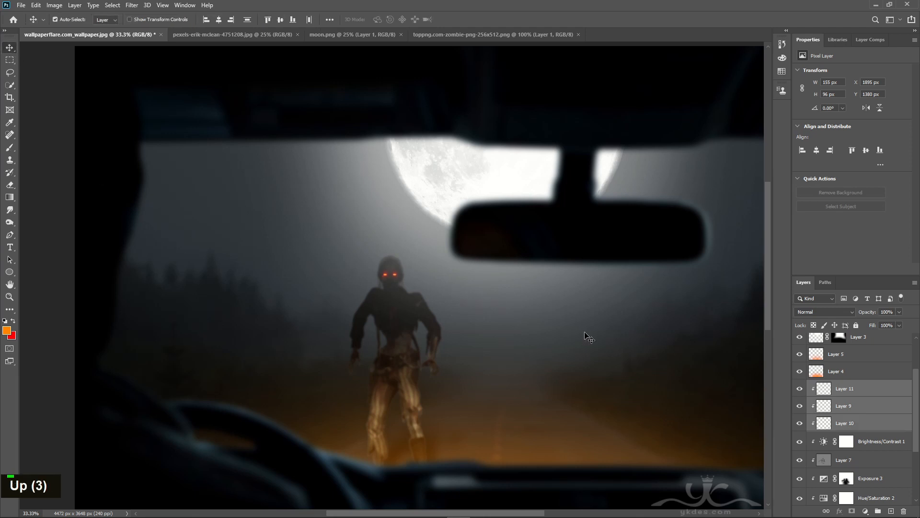
{"action": "key", "text": "Down"}
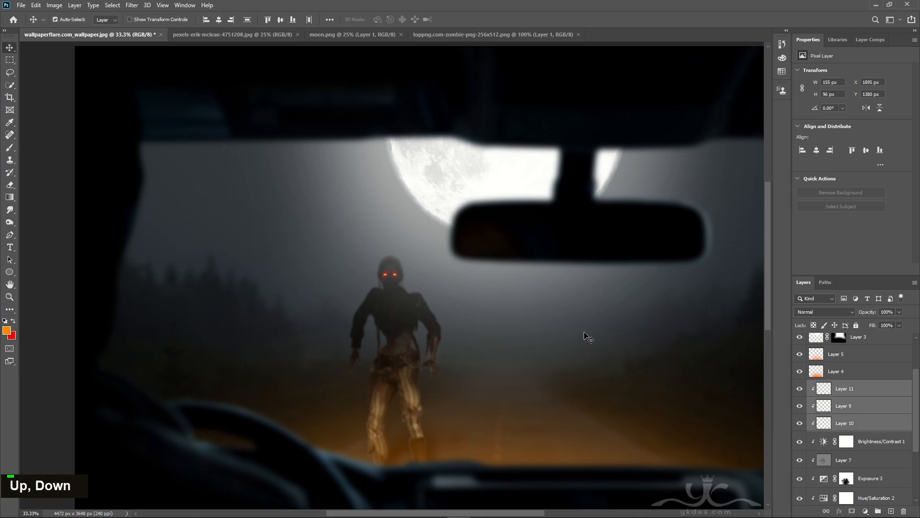
- Create a new clipped layer above Layer 10 and switch the foreground color back to red for brushing
{"action": "left_click", "coordinate": [864, 427]}
{"action": "left_click", "coordinate": [891, 511]}
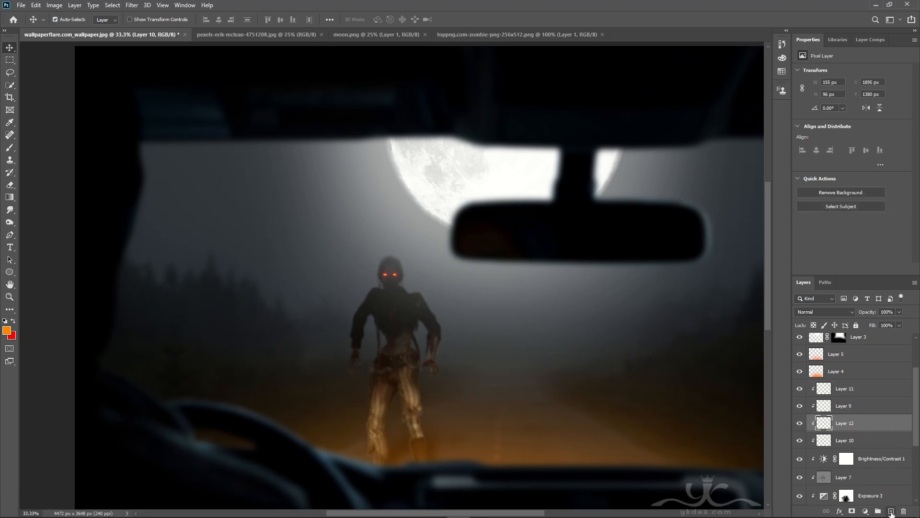
{"action": "left_click", "coordinate": [13, 321]}
{"action": "left_click", "coordinate": [9, 147]}
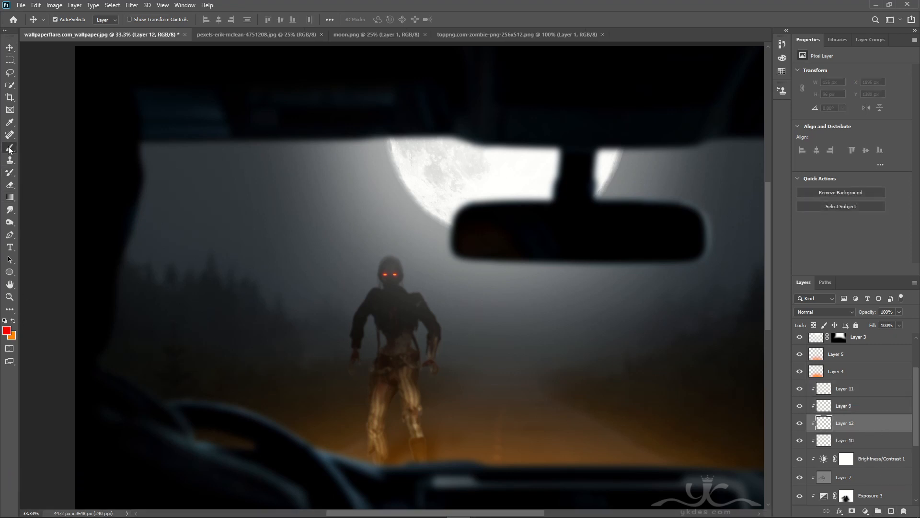
- Paint a stronger red glow over both eyes on Layer 12 with a soft 80 px brush, redoing the first dab
{"action": "key", "text": "bracketright"}
{"action": "key", "text": "bracketright"}
{"action": "key", "text": "bracketright"}
{"action": "key", "text": "bracketright"}
{"action": "key", "text": "bracketright"}
{"action": "key", "text": "bracketright"}
{"action": "key", "text": "bracketright"}
{"action": "key", "text": "bracketright"}
{"action": "key", "text": "bracketright"}
{"action": "key", "text": "bracketright"}
{"action": "key", "text": "bracketright"}
{"action": "left_click", "coordinate": [385, 274]}
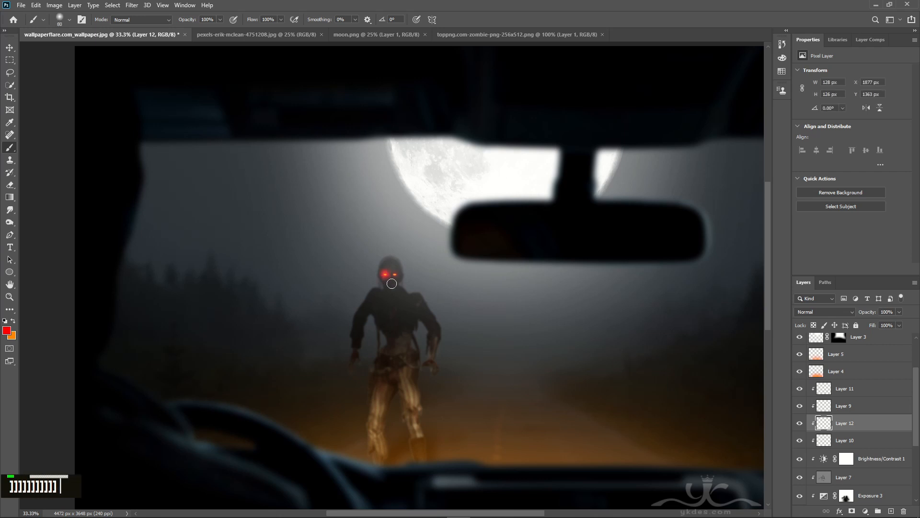
{"action": "key", "text": "ctrl+z"}
{"action": "left_click", "coordinate": [384, 274]}
- Enlarge the red glow on Layer 12 to 212 × 152 px and set the layer's opacity to 45%
{"action": "key", "text": "ctrl+t"}
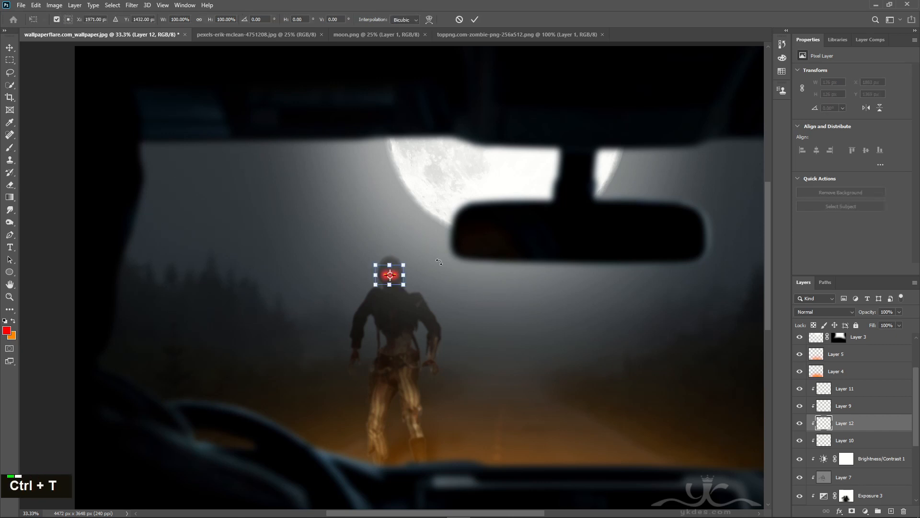
{"action": "left_click_drag", "start_coordinate": [404, 264], "coordinate": [407, 262]}
{"action": "key", "text": "Return"}
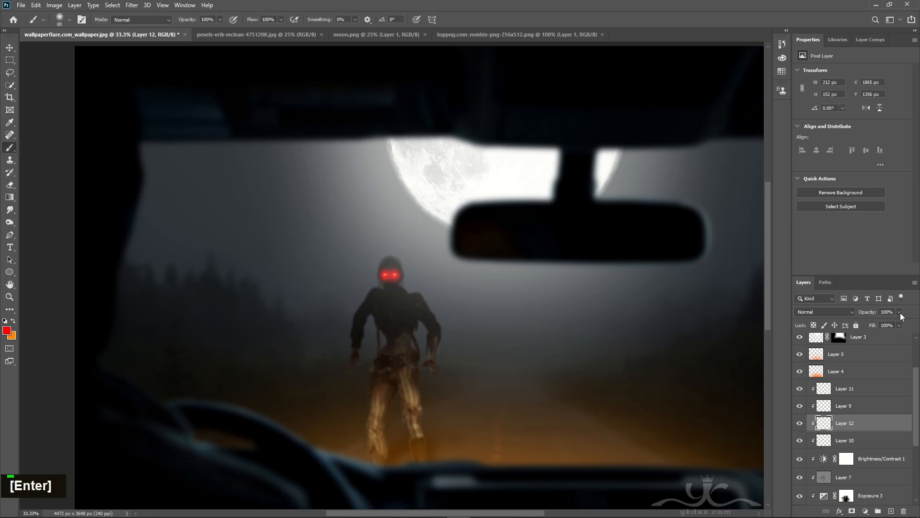
{"action": "left_click", "coordinate": [900, 312]}
{"action": "left_click_drag", "start_coordinate": [902, 322], "coordinate": [872, 322]}
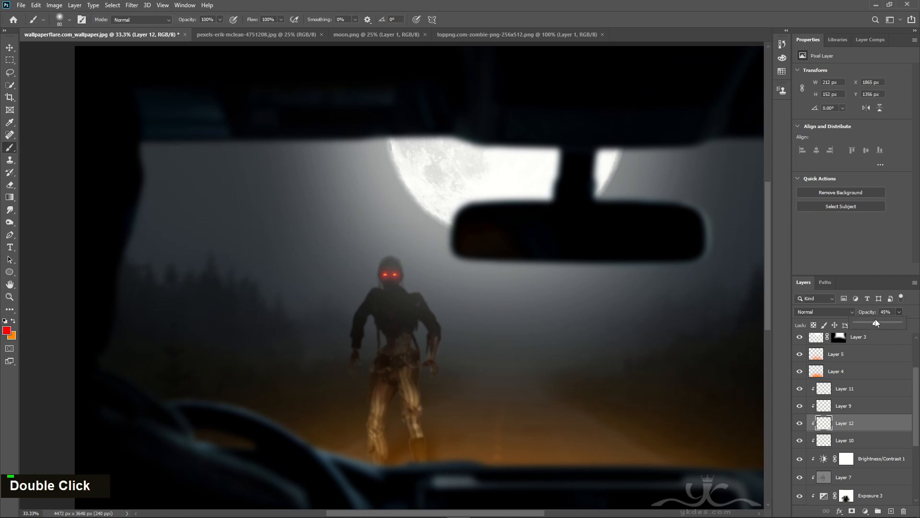
{"action": "scroll", "coordinate": [544, 330], "scroll_direction": "down", "scroll_amount": 1}
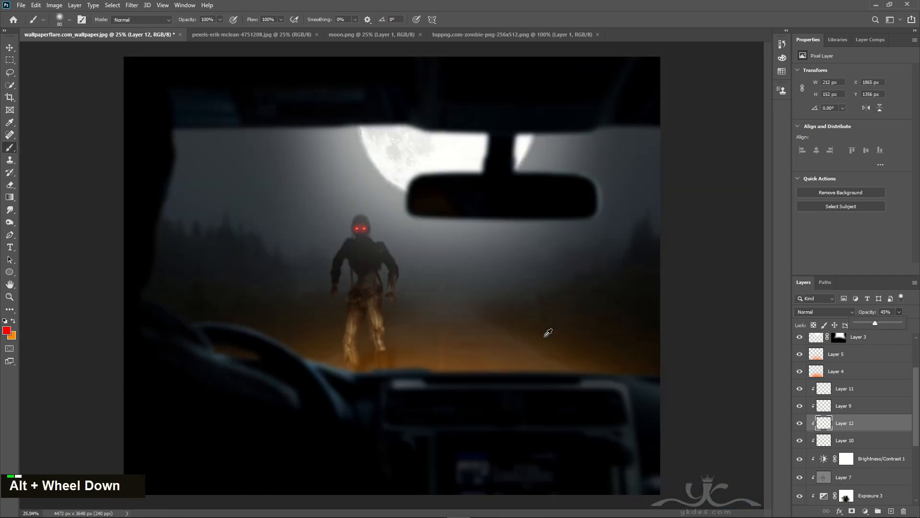
- Create a new layer above Exposure 2 and stamp all visible layers into it
{"action": "left_click", "coordinate": [10, 47]}
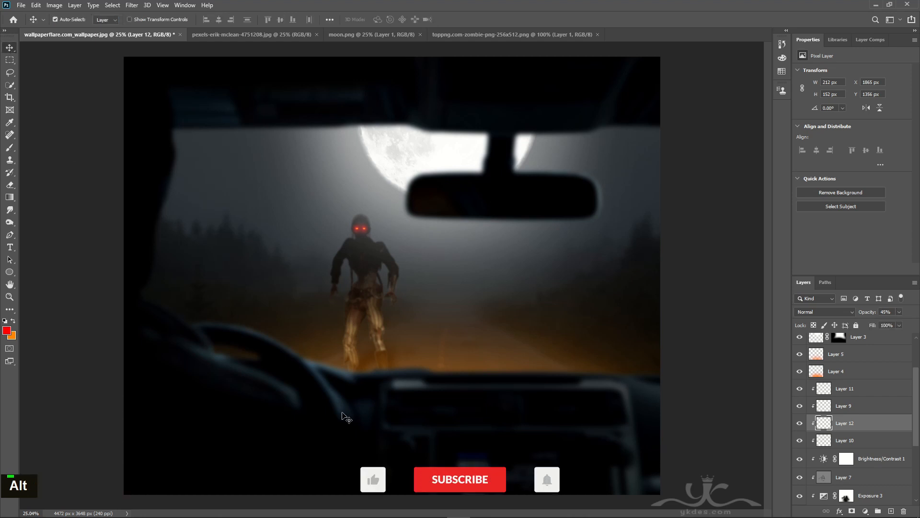
{"action": "scroll", "coordinate": [902, 366], "scroll_direction": "up", "scroll_amount": 2}
{"action": "left_click", "coordinate": [886, 346]}
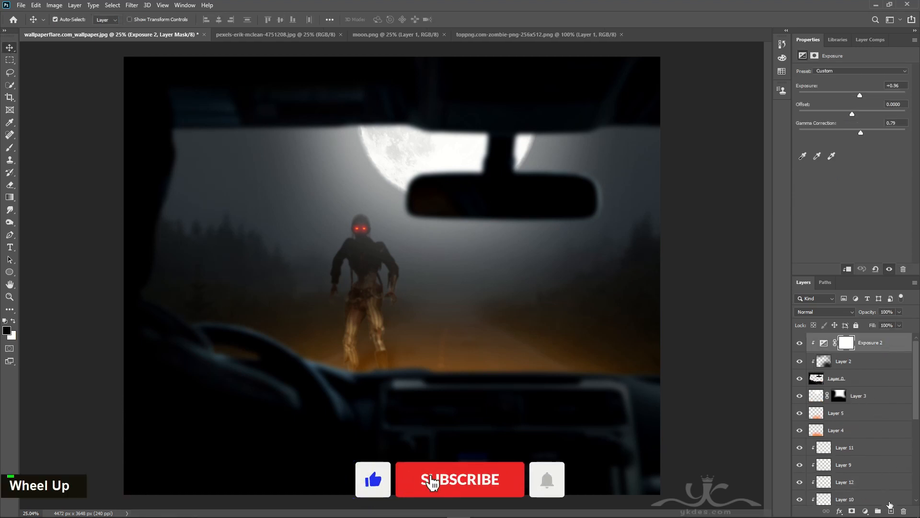
{"action": "left_click", "coordinate": [890, 511]}
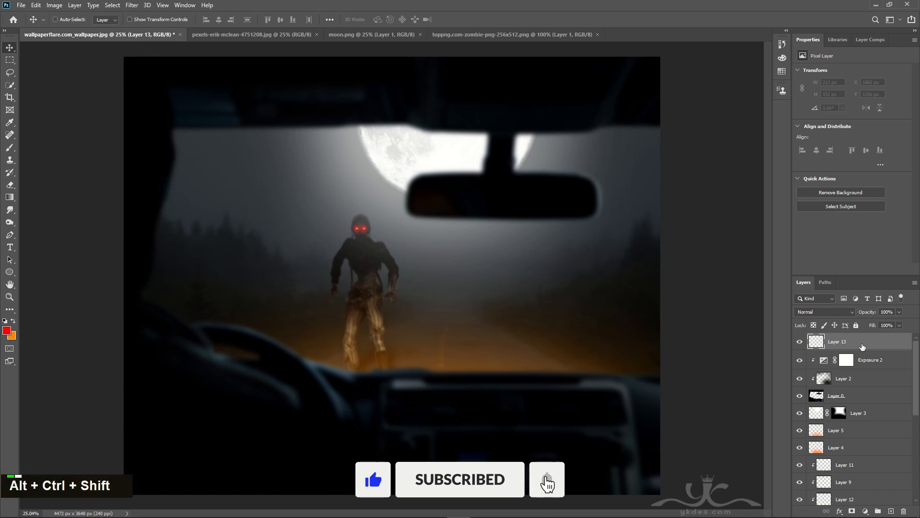
{"action": "key", "text": "ctrl+alt+shift+e"}
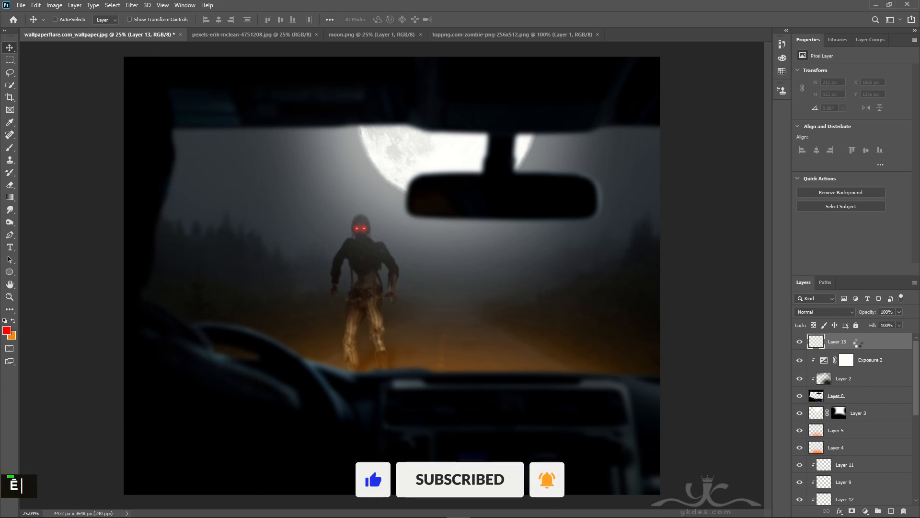
- Set the foreground color to pure black (000000)
{"action": "left_click", "coordinate": [7, 330]}
{"action": "left_click_drag", "start_coordinate": [215, 438], "coordinate": [157, 458]}
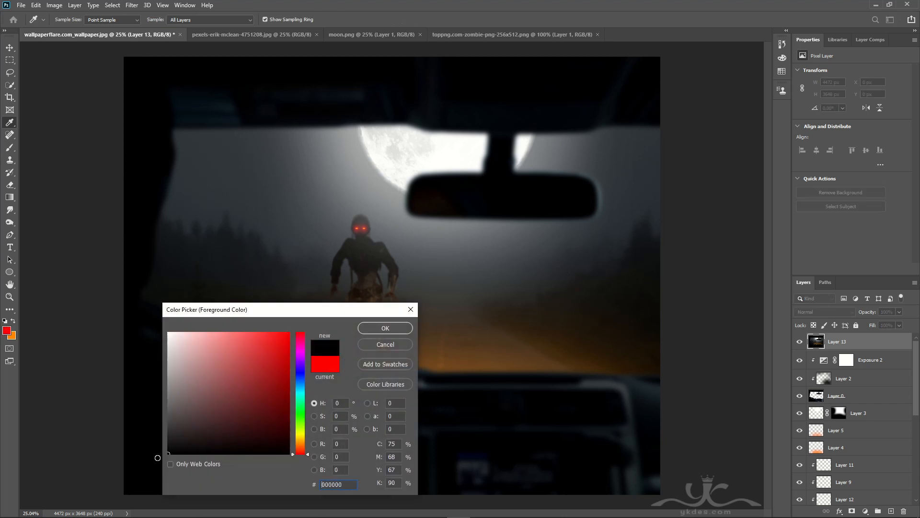
{"action": "left_click", "coordinate": [400, 329]}
{"action": "key", "text": "v"}
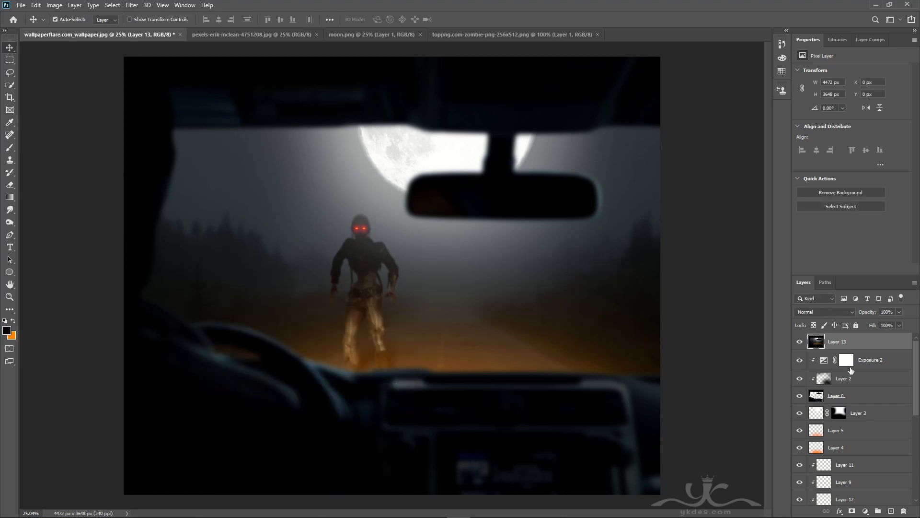
- Add a black-to-transparent Gradient Fill layer above Layer 13 with Radial style, reversed, at 473% scale, and compare the image with and without it
{"action": "left_click", "coordinate": [865, 512]}
{"action": "left_click", "coordinate": [880, 353]}
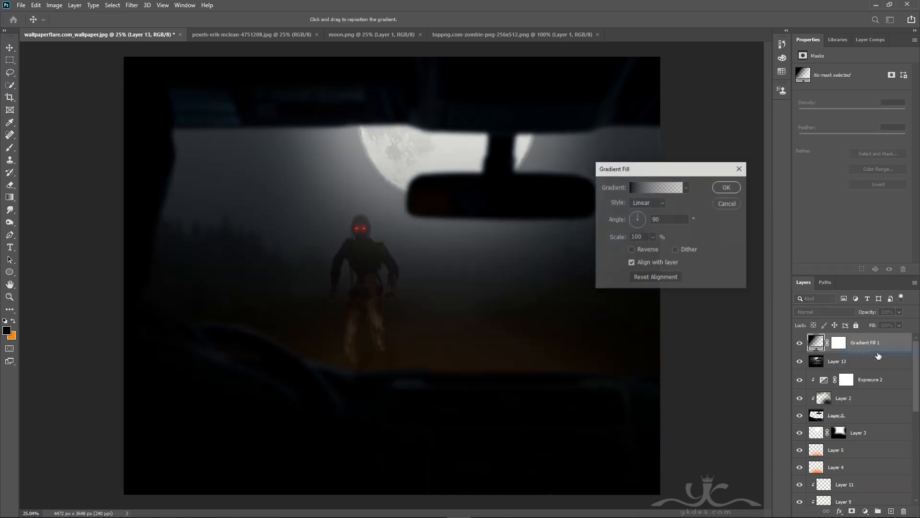
{"action": "left_click", "coordinate": [647, 202]}
{"action": "left_click", "coordinate": [643, 222]}
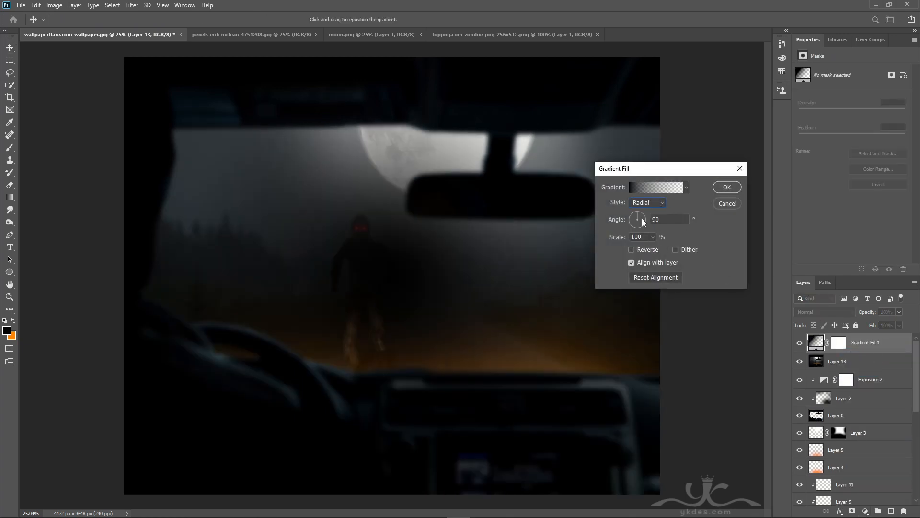
{"action": "left_click", "coordinate": [632, 250]}
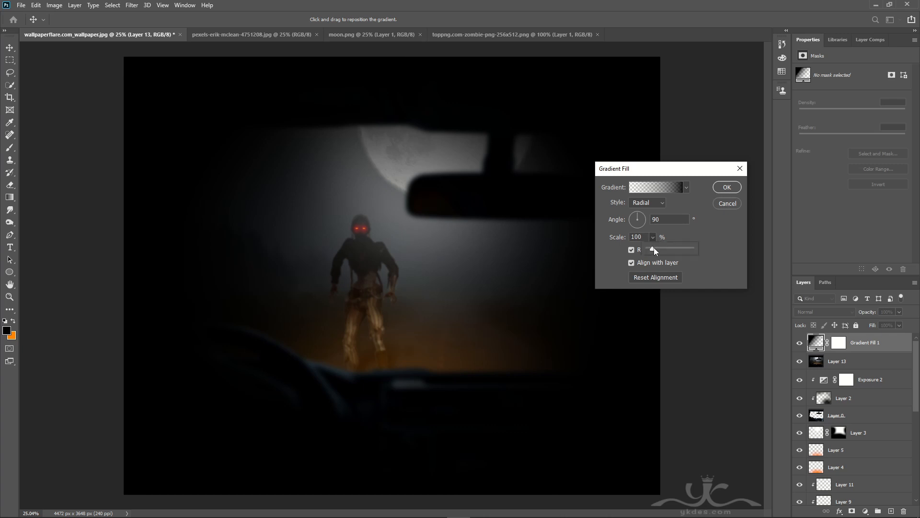
{"action": "left_click_drag", "start_coordinate": [653, 248], "coordinate": [668, 247]}
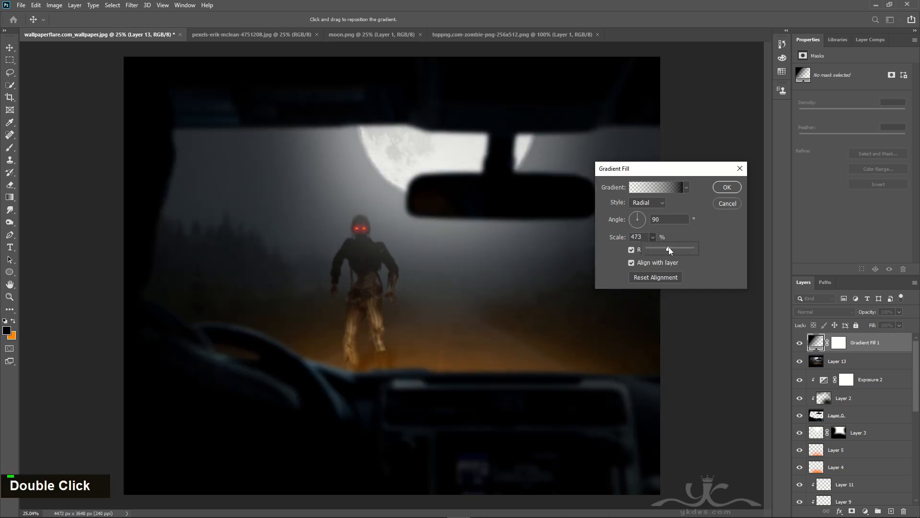
{"action": "key", "text": "Return"}
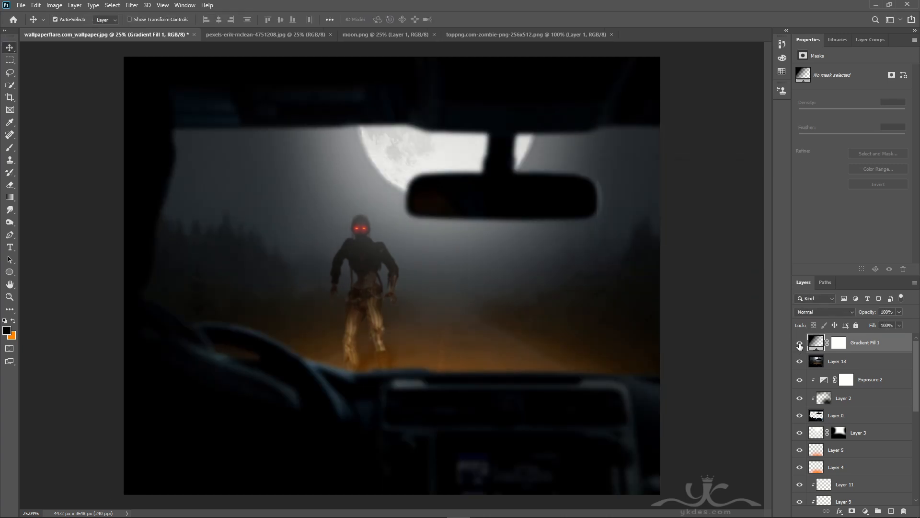
{"action": "left_click", "coordinate": [799, 343]}
{"action": "left_click", "coordinate": [799, 344]}
{"action": "left_click", "coordinate": [799, 343]}
{"action": "left_click", "coordinate": [799, 343]}
- Paint black on the Gradient Fill layer's mask over the middle of the scene with a soft brush enlarged to 2900 px, and check the effect
{"action": "left_click", "coordinate": [839, 344]}
{"action": "left_click", "coordinate": [10, 147]}
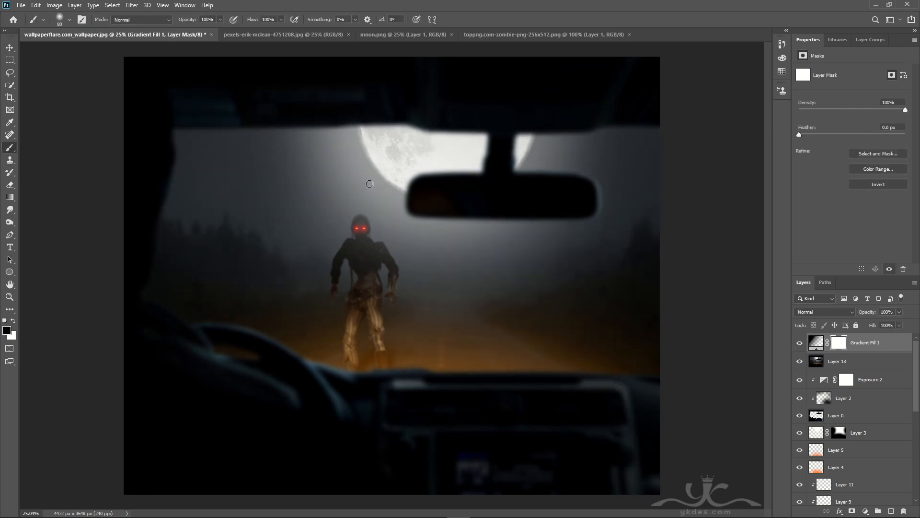
{"action": "key", "text": "bracketright"}
{"action": "key", "text": "bracketright"}
{"action": "key", "text": "bracketright"}
{"action": "key", "text": "bracketright"}
{"action": "key", "text": "bracketright"}
{"action": "key", "text": "bracketright"}
{"action": "key", "text": "bracketright"}
{"action": "key", "text": "bracketright"}
{"action": "key", "text": "bracketright"}
{"action": "key", "text": "bracketright"}
{"action": "key", "text": "bracketright"}
{"action": "key", "text": "bracketright"}
{"action": "key", "text": "bracketright"}
{"action": "key", "text": "bracketright"}
{"action": "key", "text": "bracketright"}
{"action": "key", "text": "bracketright"}
{"action": "key", "text": "bracketright"}
{"action": "key", "text": "bracketright"}
{"action": "key", "text": "bracketright"}
{"action": "key", "text": "bracketright"}
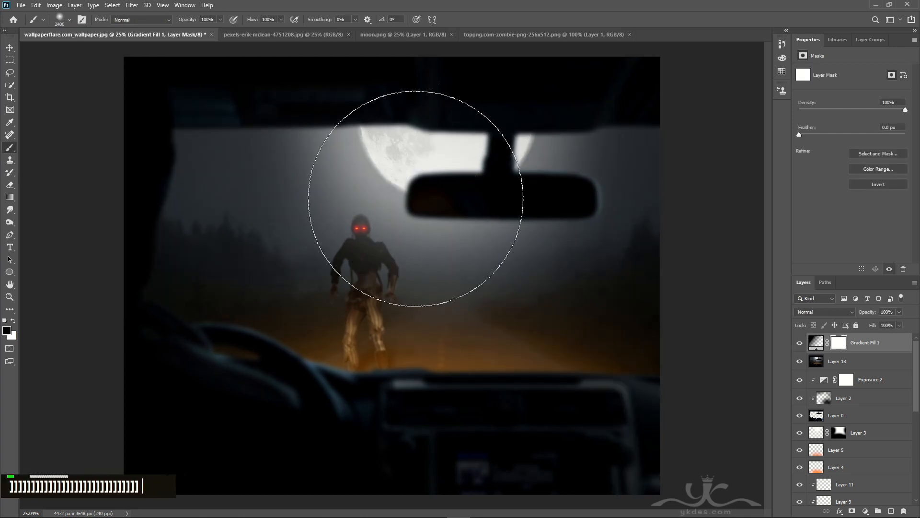
{"action": "double_click", "coordinate": [421, 199]}
{"action": "key", "text": "bracketright"}
{"action": "double_click", "coordinate": [364, 283]}
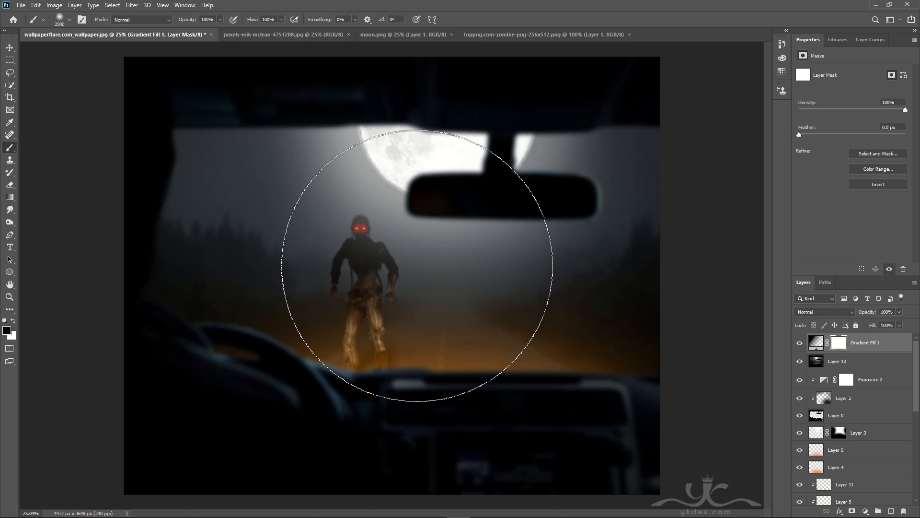
{"action": "left_click", "coordinate": [417, 265]}
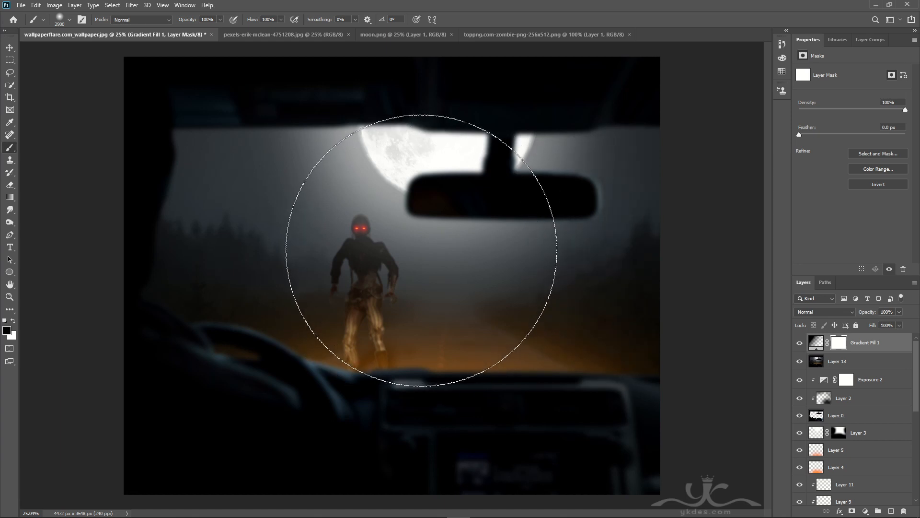
{"action": "left_click", "coordinate": [10, 47]}
{"action": "left_click", "coordinate": [799, 342]}
{"action": "left_click", "coordinate": [798, 343]}
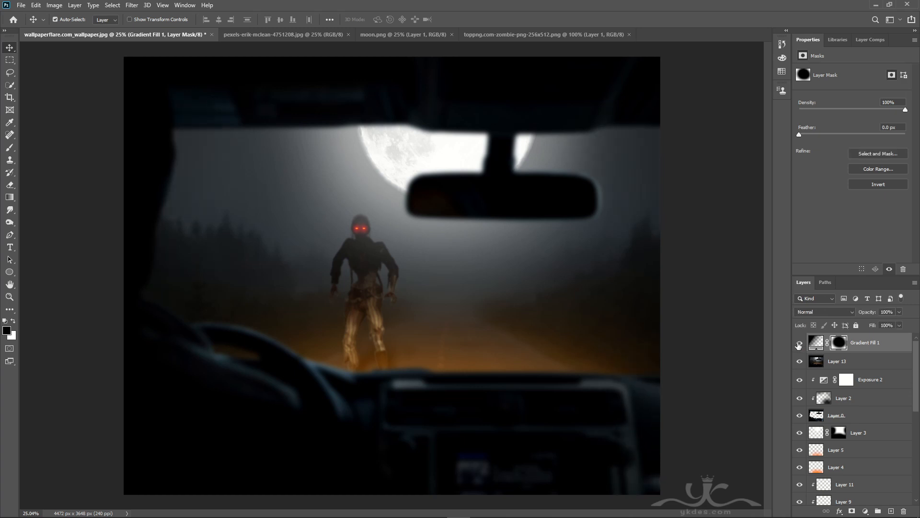
- Create a new layer above Gradient Fill 1 and dab a soft white 2400 px glow on the car roof above the mirror
{"action": "left_click", "coordinate": [867, 344]}
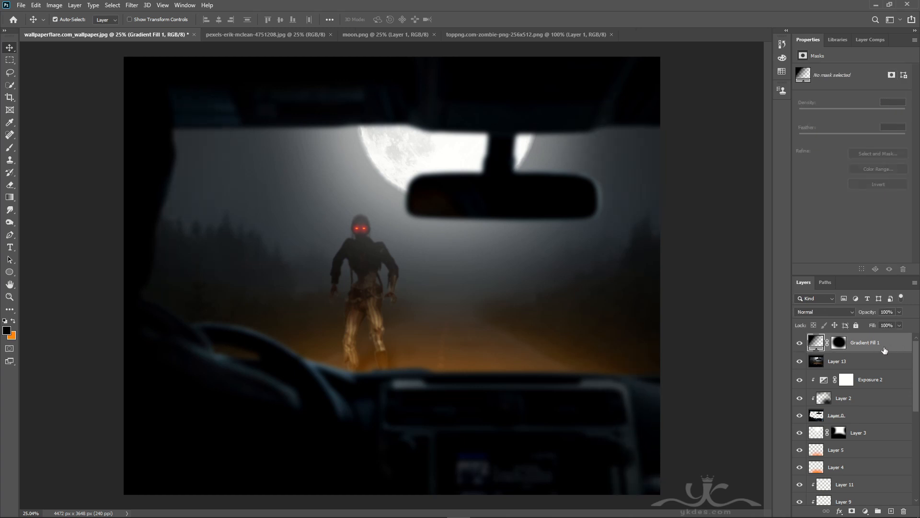
{"action": "left_click", "coordinate": [892, 511]}
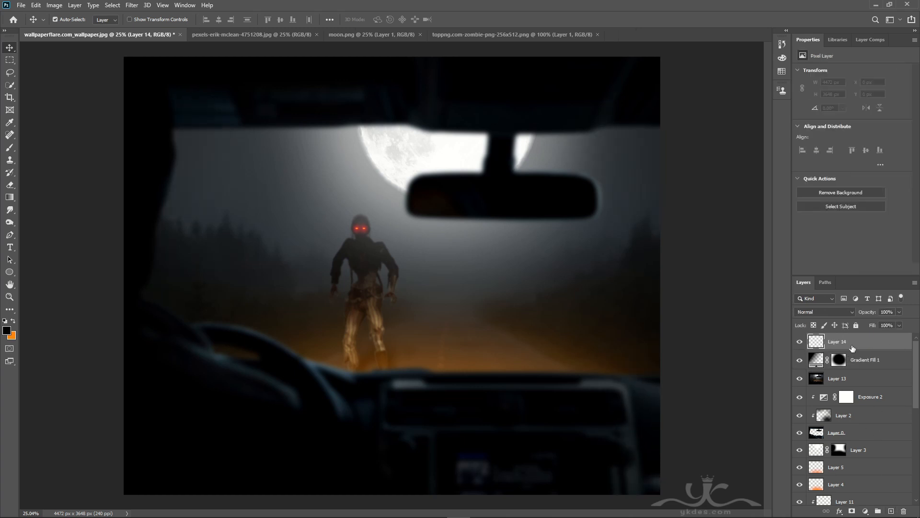
{"action": "left_click", "coordinate": [9, 148]}
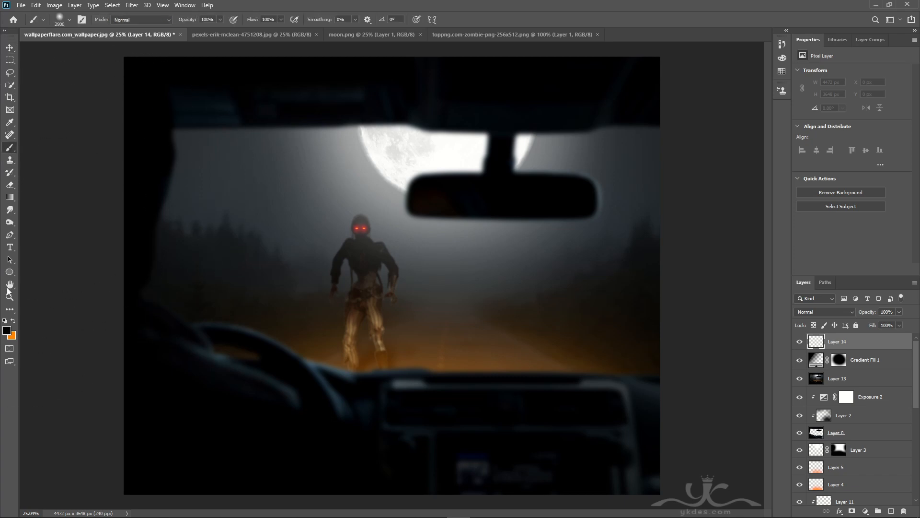
{"action": "left_click", "coordinate": [7, 331]}
{"action": "left_click", "coordinate": [169, 333]}
{"action": "left_click", "coordinate": [374, 328]}
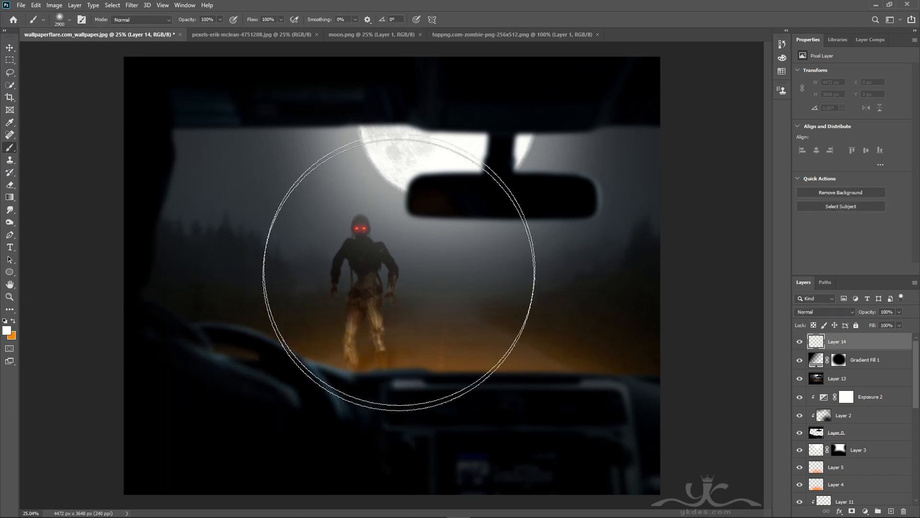
{"action": "key", "text": "bracketleft"}
{"action": "key", "text": "bracketleft"}
{"action": "key", "text": "bracketleft"}
{"action": "key", "text": "bracketleft"}
{"action": "key", "text": "bracketleft"}
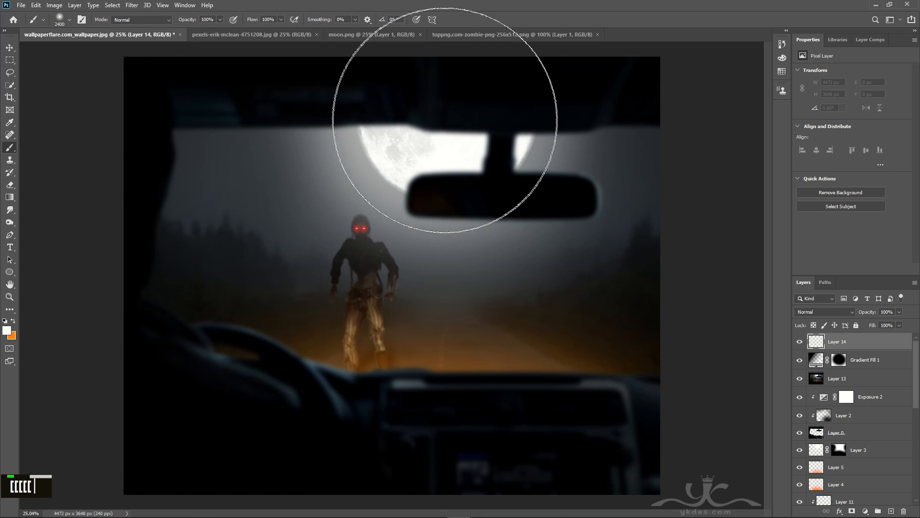
{"action": "left_click", "coordinate": [448, 107]}
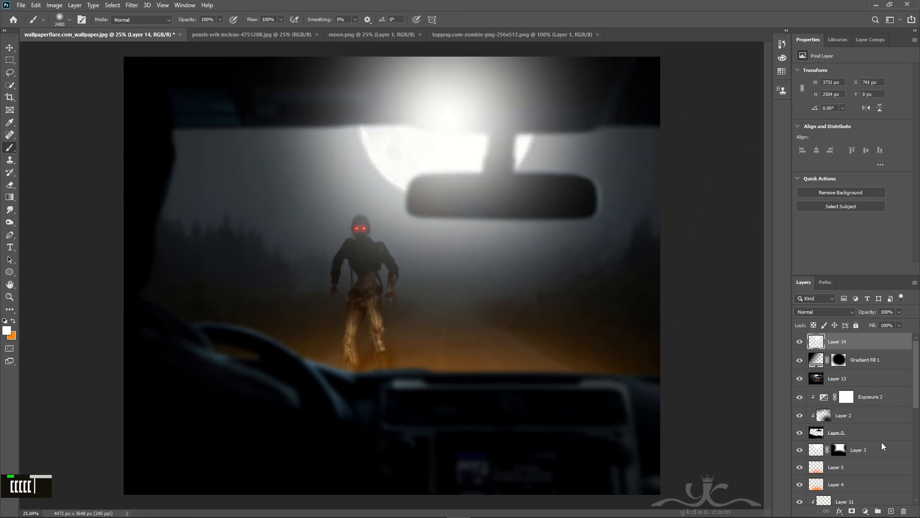
- Add a mask to Layer 14 and hide the white glow over the car roof with a soft black 1400 px brush, comparing the result
{"action": "left_click", "coordinate": [852, 511]}
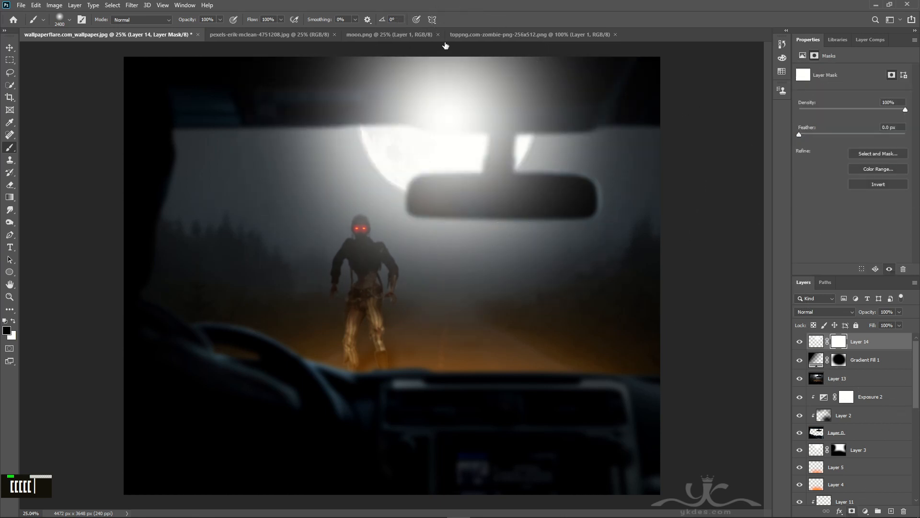
{"action": "key", "text": "bracketleft"}
{"action": "key", "text": "bracketleft"}
{"action": "key", "text": "bracketleft"}
{"action": "key", "text": "bracketleft"}
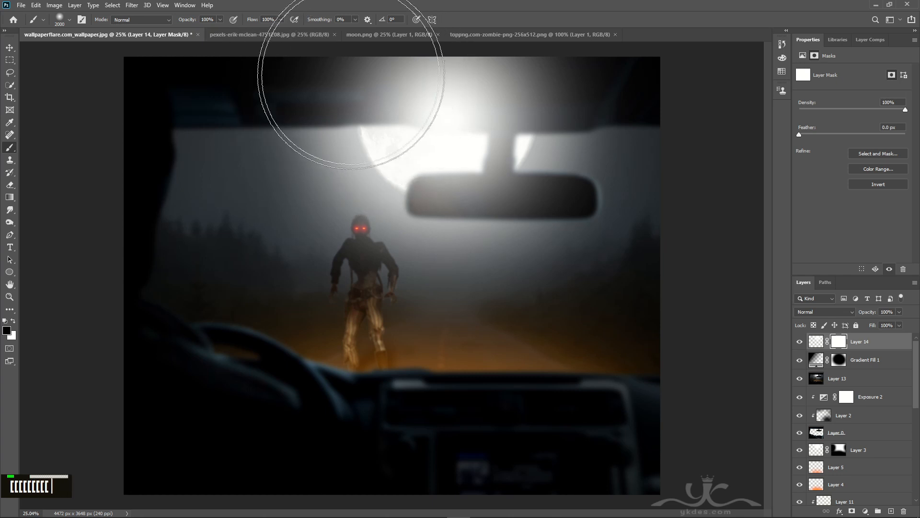
{"action": "key", "text": "bracketleft"}
{"action": "key", "text": "bracketleft"}
{"action": "key", "text": "bracketleft"}
{"action": "key", "text": "bracketleft"}
{"action": "key", "text": "bracketleft"}
{"action": "key", "text": "bracketleft"}
{"action": "mouse_move", "coordinate": [288, 48]}
{"action": "left_mouse_down"}
{"action": "mouse_move", "coordinate": [431, 82]}
{"action": "mouse_move", "coordinate": [697, 61]}
{"action": "mouse_move", "coordinate": [251, 42]}
{"action": "left_mouse_up"}
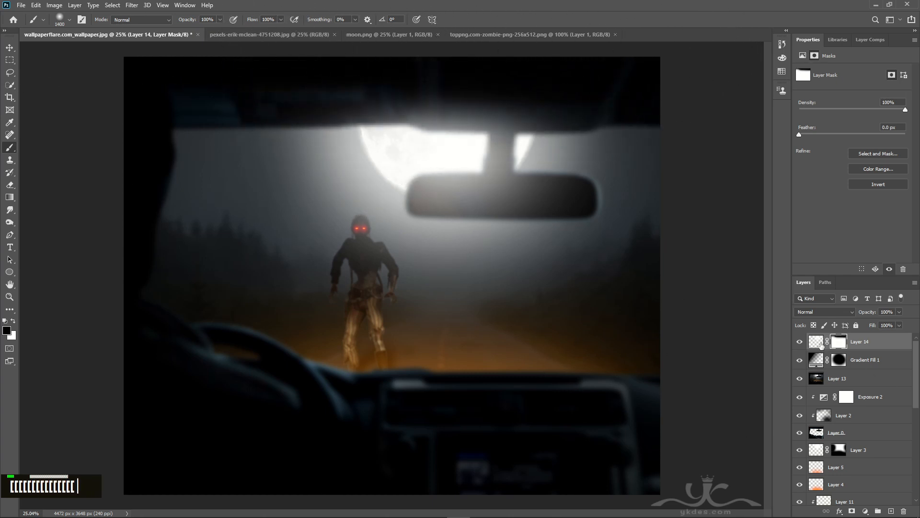
{"action": "left_click", "coordinate": [798, 341]}
{"action": "left_click", "coordinate": [799, 342]}
{"action": "left_click", "coordinate": [799, 342]}
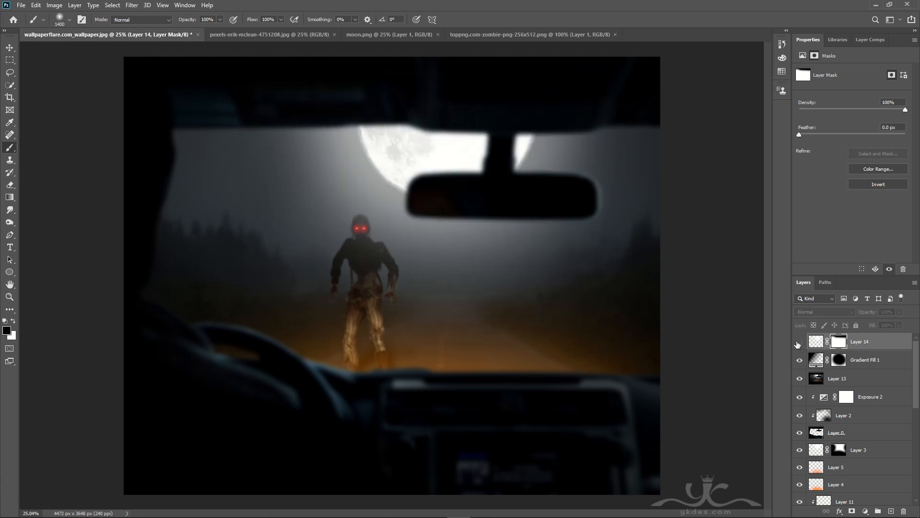
{"action": "left_click", "coordinate": [799, 342]}
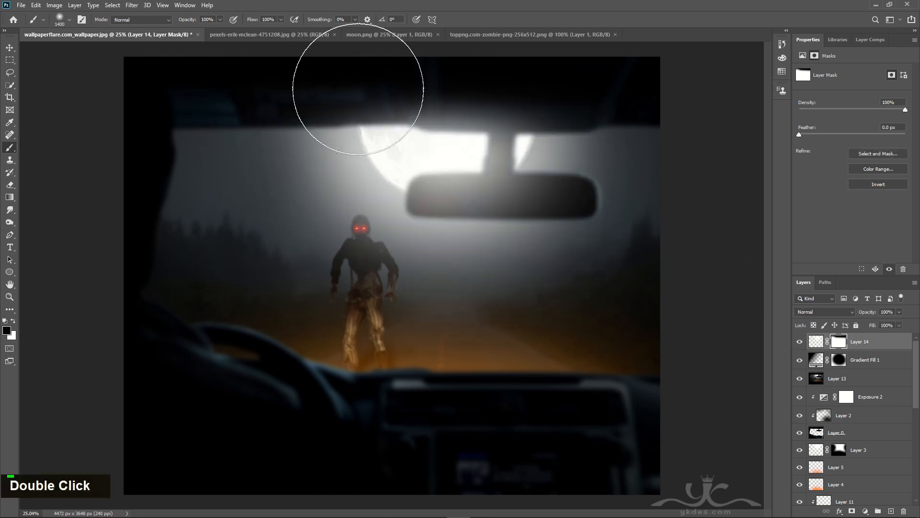
- Paint a soft white haze along the driver's side of the car roof on a new layer, and set the layer's opacity to 16%
{"action": "left_click", "coordinate": [817, 341]}
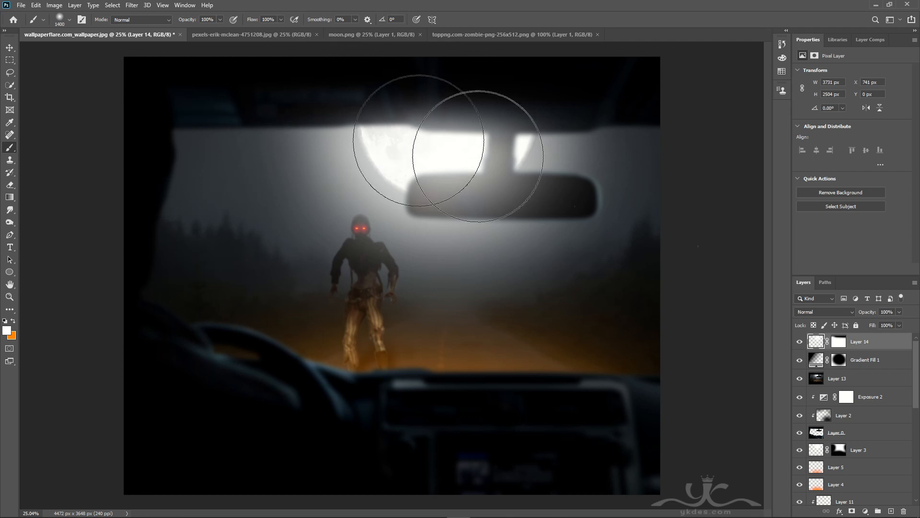
{"action": "left_click", "coordinate": [890, 511]}
{"action": "mouse_move", "coordinate": [345, 98]}
{"action": "left_mouse_down"}
{"action": "mouse_move", "coordinate": [224, 113]}
{"action": "mouse_move", "coordinate": [172, 101]}
{"action": "left_mouse_up"}
{"action": "left_click", "coordinate": [899, 312]}
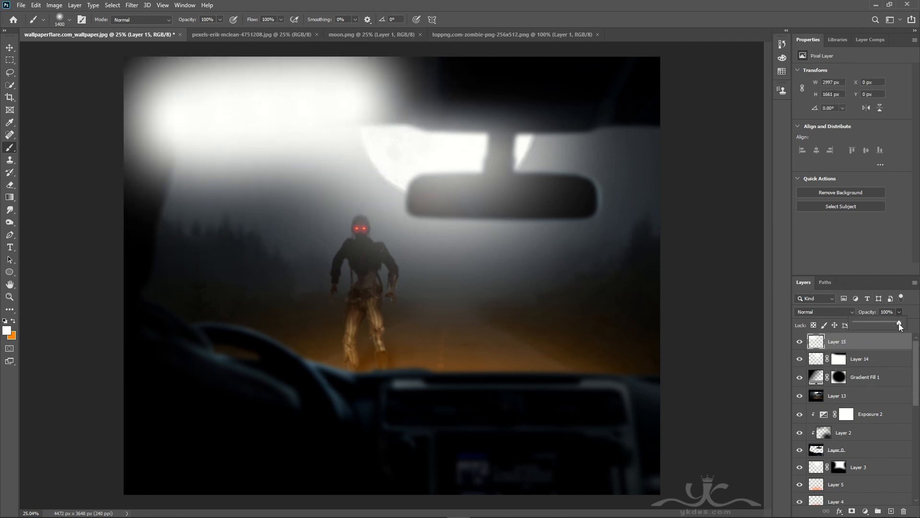
{"action": "left_click_drag", "start_coordinate": [869, 323], "coordinate": [862, 324]}
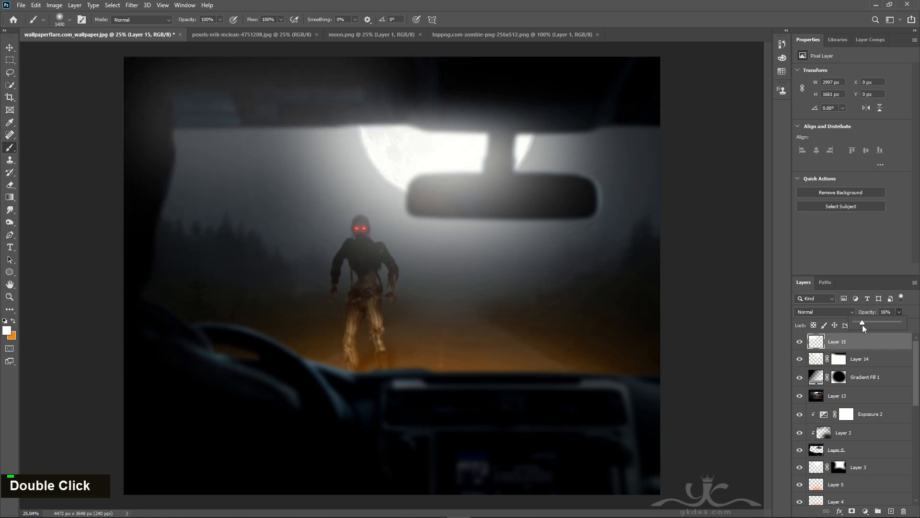
- Add a mask to Layer 15 and hide the haze over the car roof with the soft black 1400 px brush, checking the effect
{"action": "left_click", "coordinate": [852, 511]}
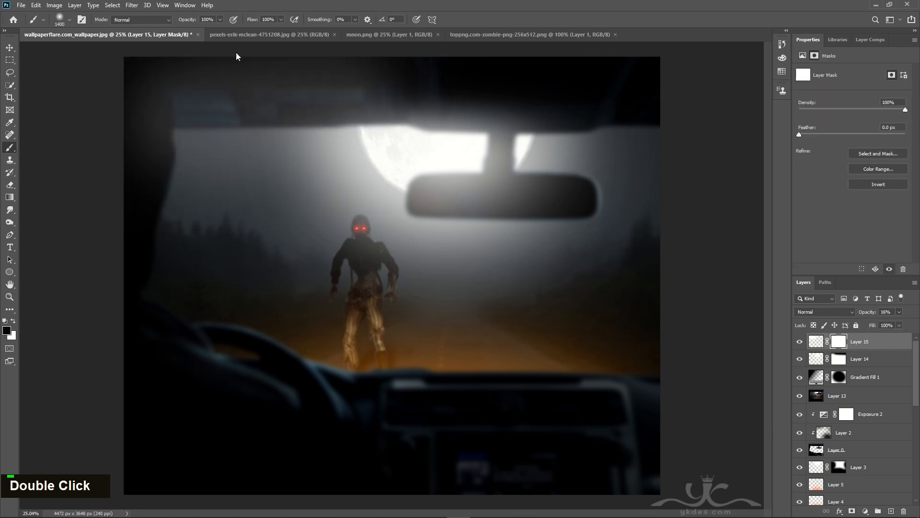
{"action": "key", "text": "d"}
{"action": "key", "text": "x"}
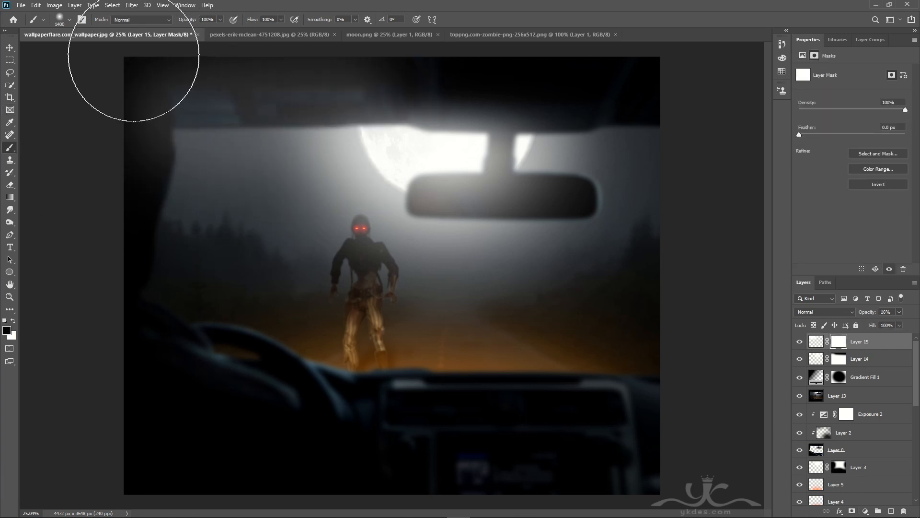
{"action": "mouse_move", "coordinate": [115, 56]}
{"action": "left_mouse_down"}
{"action": "mouse_move", "coordinate": [585, 57]}
{"action": "mouse_move", "coordinate": [0, 57]}
{"action": "left_mouse_up"}
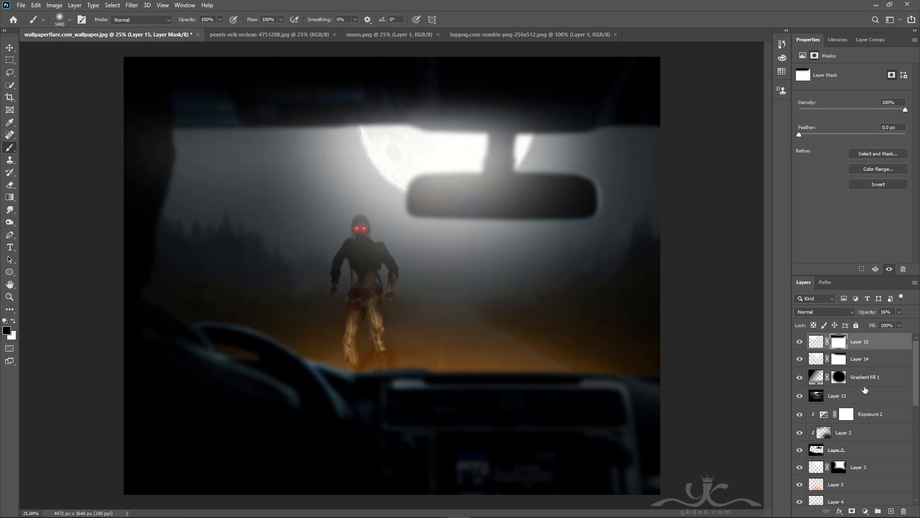
{"action": "double_click", "coordinate": [799, 342]}
{"action": "key", "text": "v"}
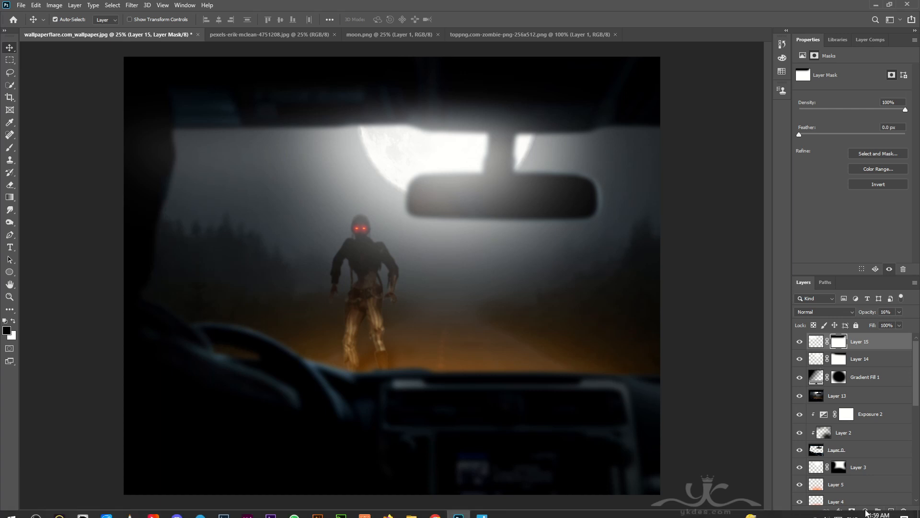
{"action": "left_click", "coordinate": [865, 511]}
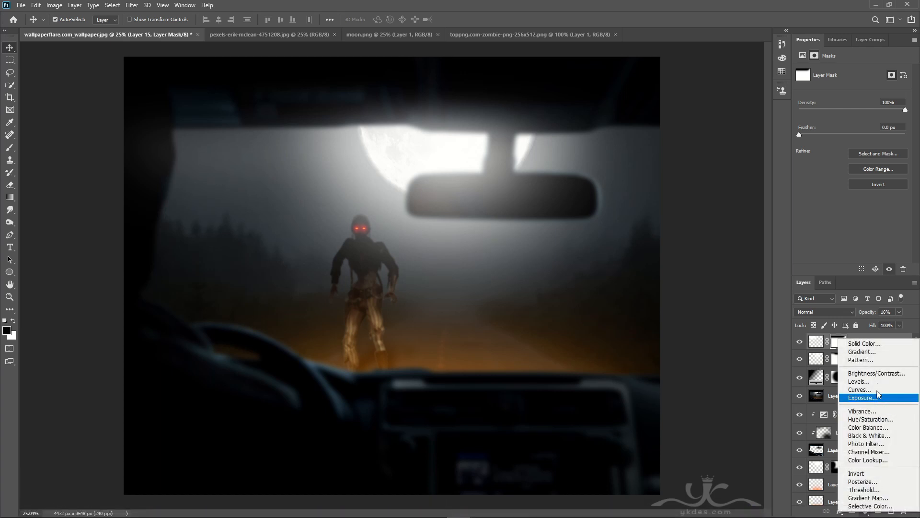
{"action": "left_click", "coordinate": [857, 374]}
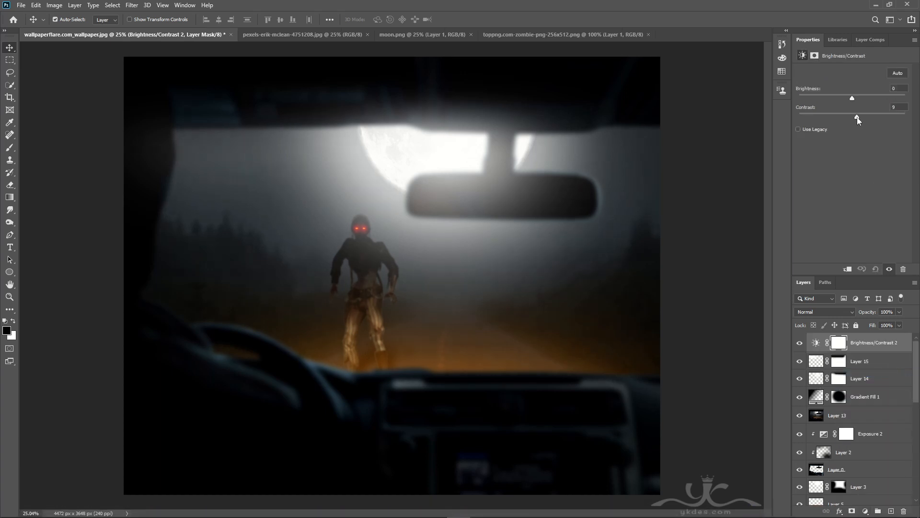
{"action": "mouse_move", "coordinate": [853, 99]}
{"action": "left_mouse_down"}
{"action": "mouse_move", "coordinate": [866, 100]}
{"action": "mouse_move", "coordinate": [851, 99]}
{"action": "left_mouse_up"}
{"action": "scroll", "coordinate": [901, 423], "scroll_direction": "up", "scroll_amount": 1}
{"action": "left_click_drag", "start_coordinate": [879, 343], "coordinate": [903, 510]}
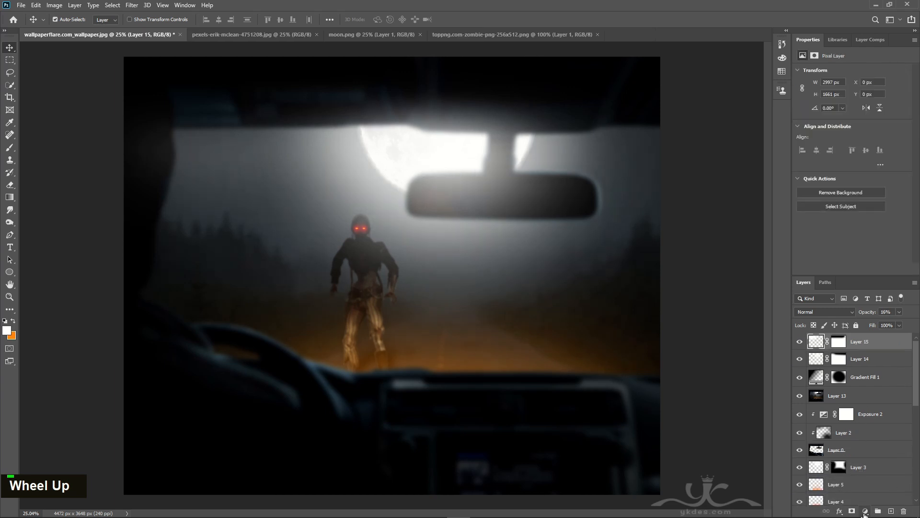
- Add an Exposure adjustment layer above Layer 15 with gamma correction 0.85 and exposure +0.42
{"action": "left_click", "coordinate": [865, 512]}
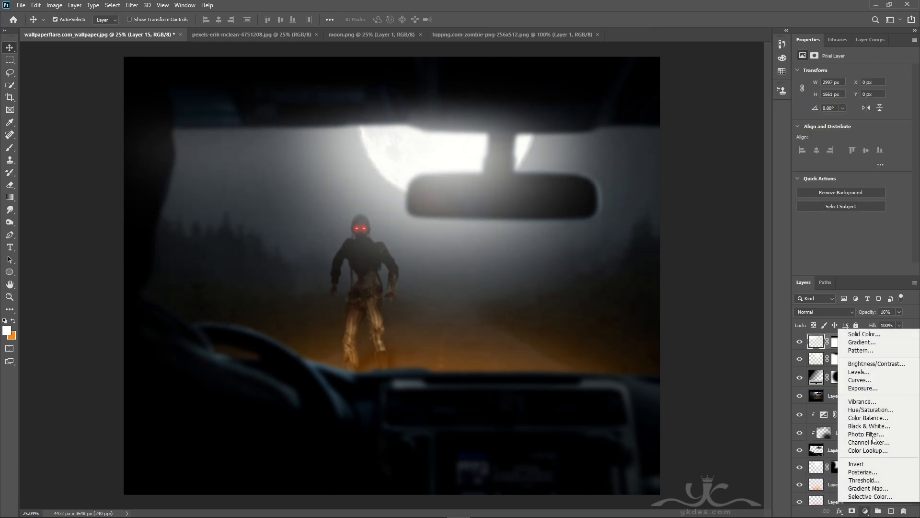
{"action": "left_click", "coordinate": [874, 389]}
{"action": "left_click_drag", "start_coordinate": [853, 132], "coordinate": [858, 134]}
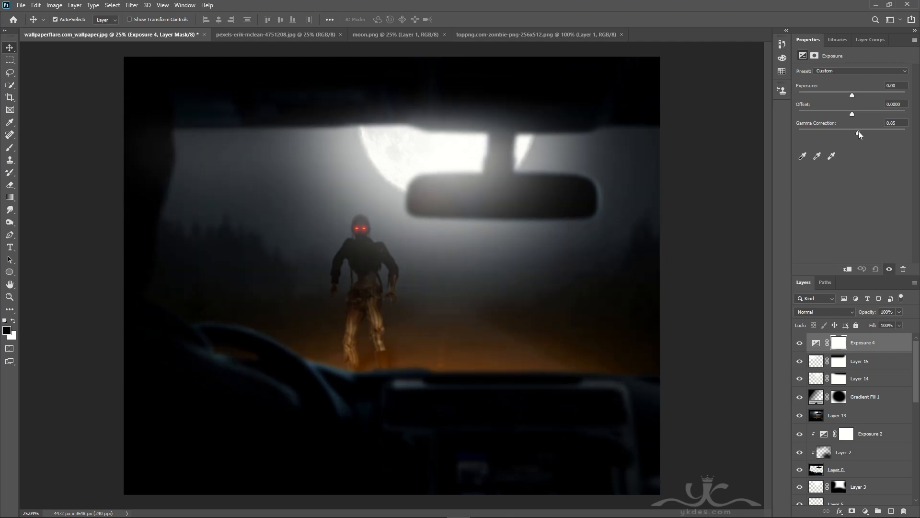
{"action": "left_click_drag", "start_coordinate": [854, 94], "coordinate": [855, 95]}
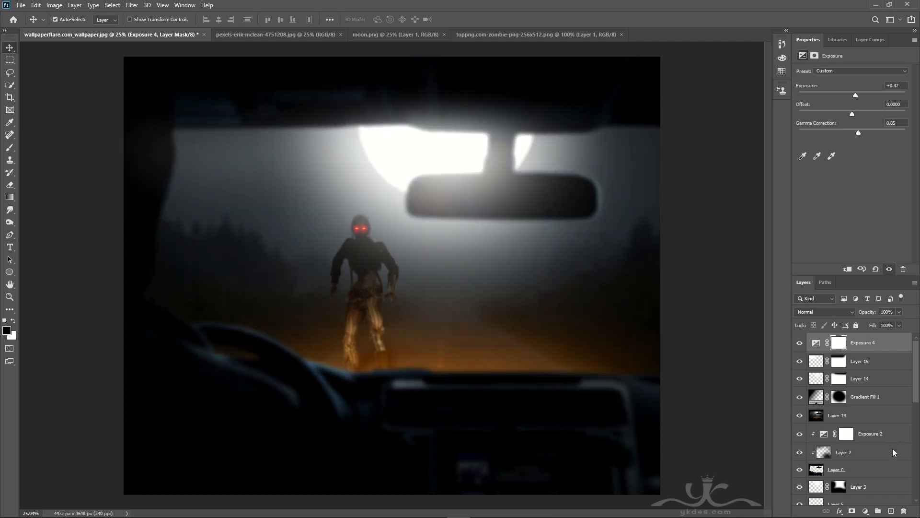
- Add a Curves adjustment layer above Exposure 4 with black output 15 and a midpoint of input 129, output 107, and set its opacity to 59%
{"action": "left_click", "coordinate": [866, 511]}
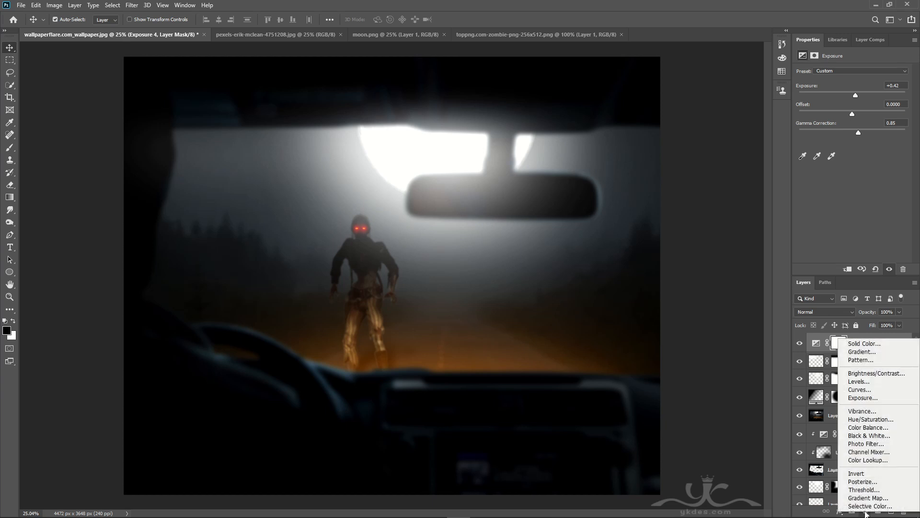
{"action": "left_click", "coordinate": [871, 392]}
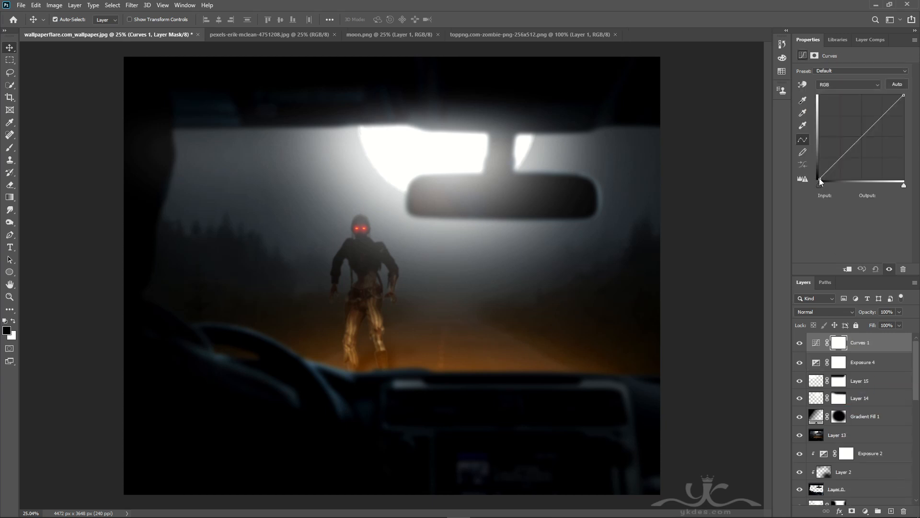
{"action": "left_click_drag", "start_coordinate": [820, 181], "coordinate": [820, 175]}
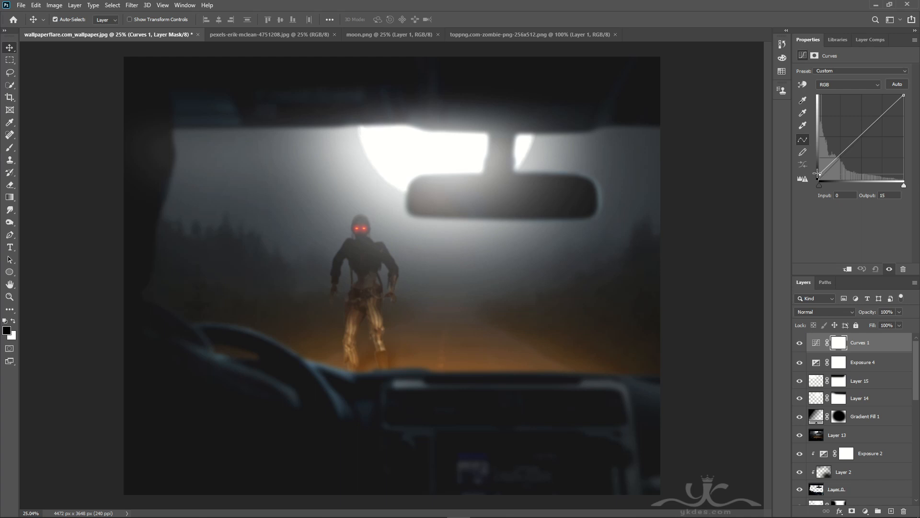
{"action": "left_click", "coordinate": [863, 143]}
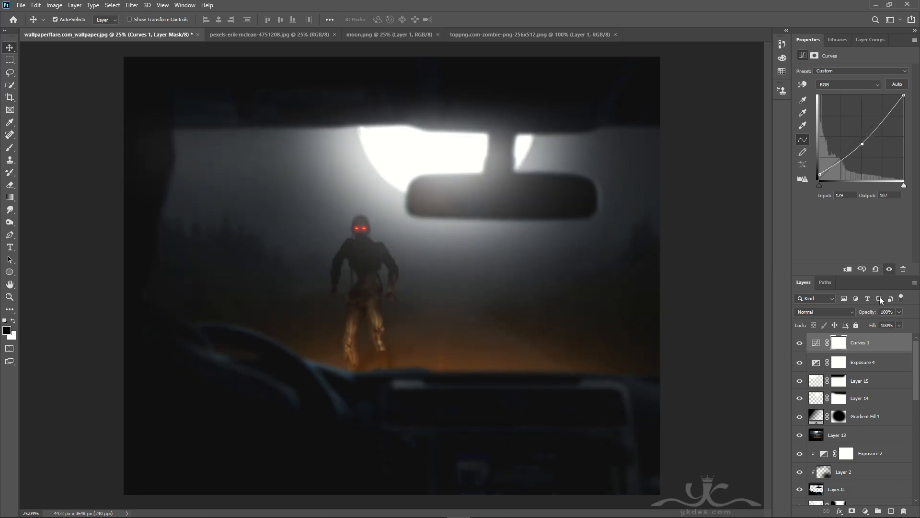
{"action": "left_click", "coordinate": [900, 312]}
{"action": "left_click", "coordinate": [884, 325]}
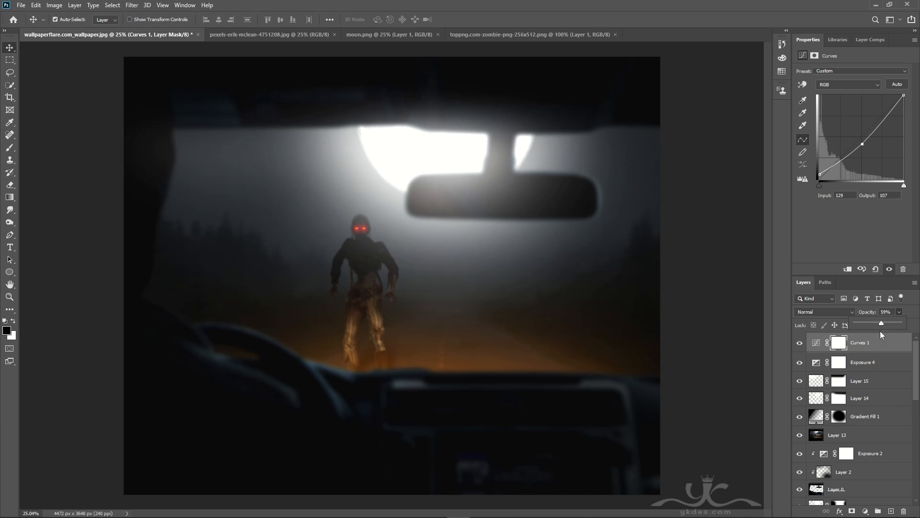
- Set the opacity of the Exposure 4 adjustment layer to 67%
{"action": "left_click", "coordinate": [886, 365]}
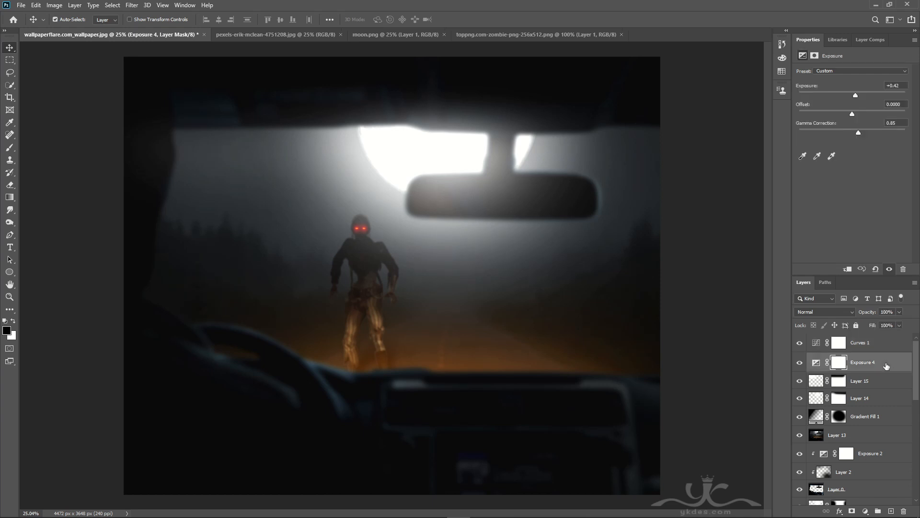
{"action": "left_click", "coordinate": [899, 312]}
{"action": "left_click_drag", "start_coordinate": [899, 325], "coordinate": [886, 325]}
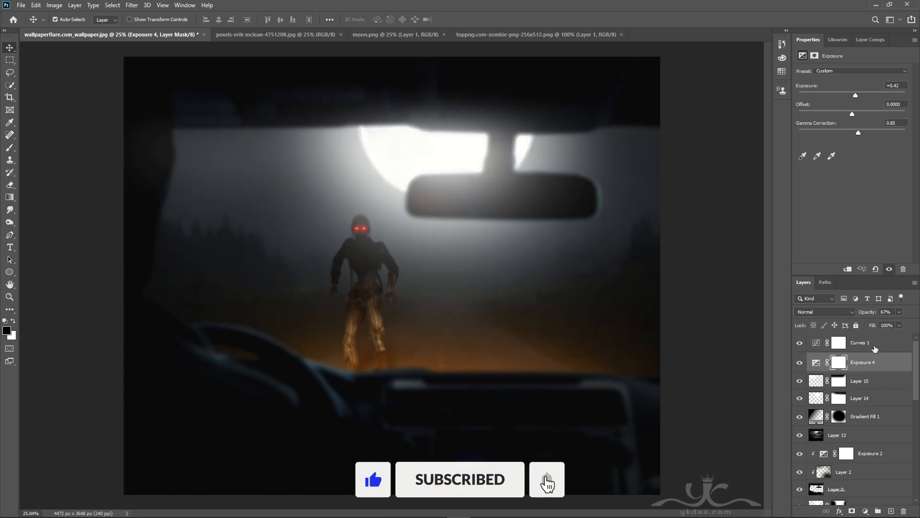
- Create a new layer above Curves 1 and stamp all visible layers into it
{"action": "left_click", "coordinate": [852, 348]}
{"action": "left_click", "coordinate": [892, 511]}
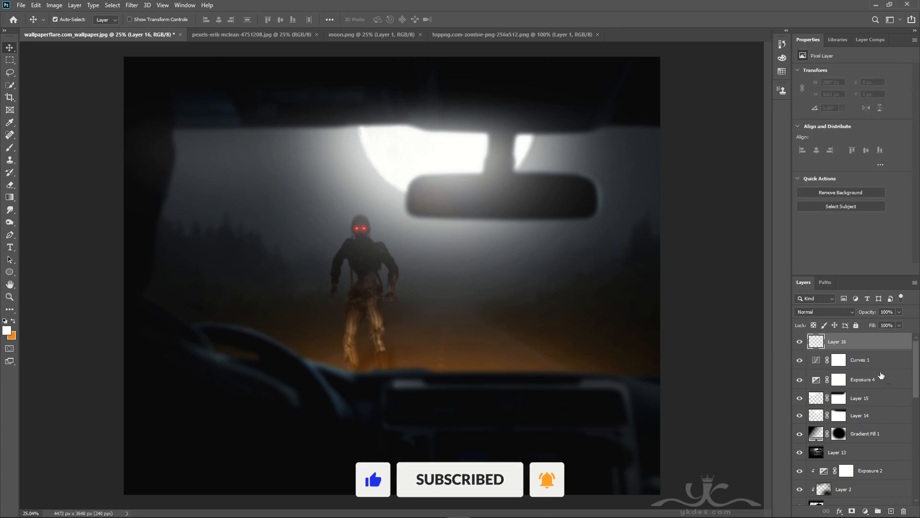
{"action": "key", "text": "ctrl+alt+shift+e"}
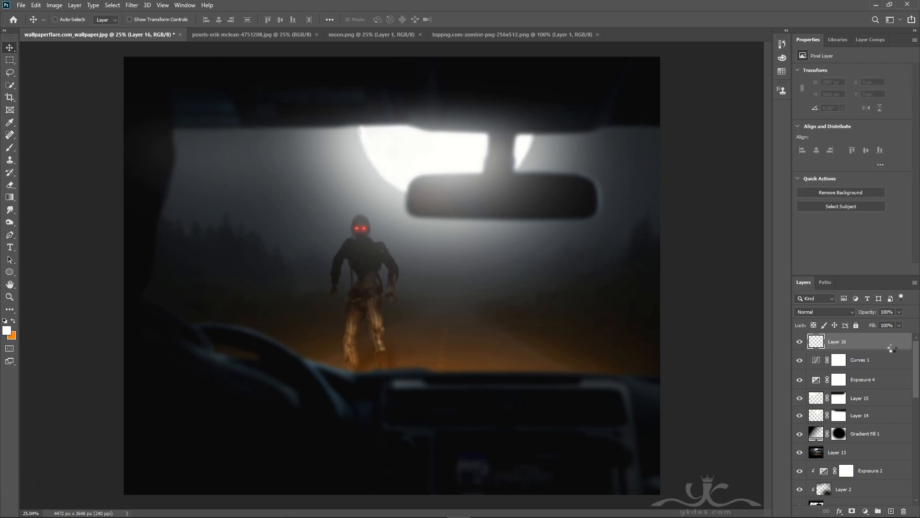
- Apply the Topaz Detail 3 filter with the Highlight Detail Strong I preset to the stamped layer and compare the image with and without it
{"action": "left_click", "coordinate": [131, 6]}
{"action": "mouse_move", "coordinate": [144, 219]}
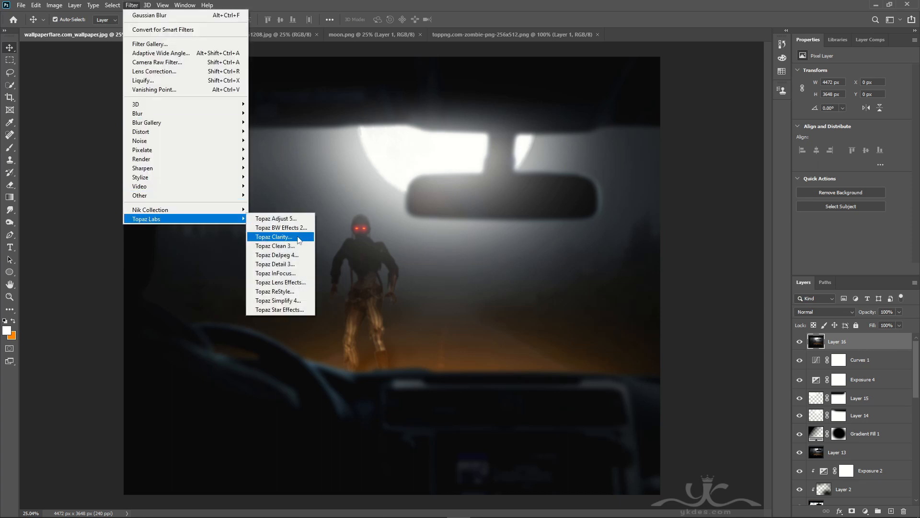
{"action": "left_click", "coordinate": [295, 264]}
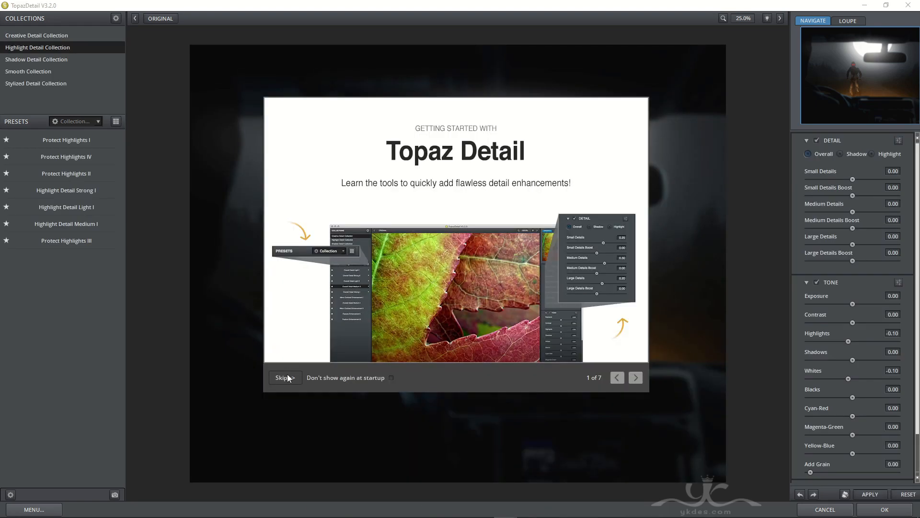
{"action": "left_click", "coordinate": [287, 378]}
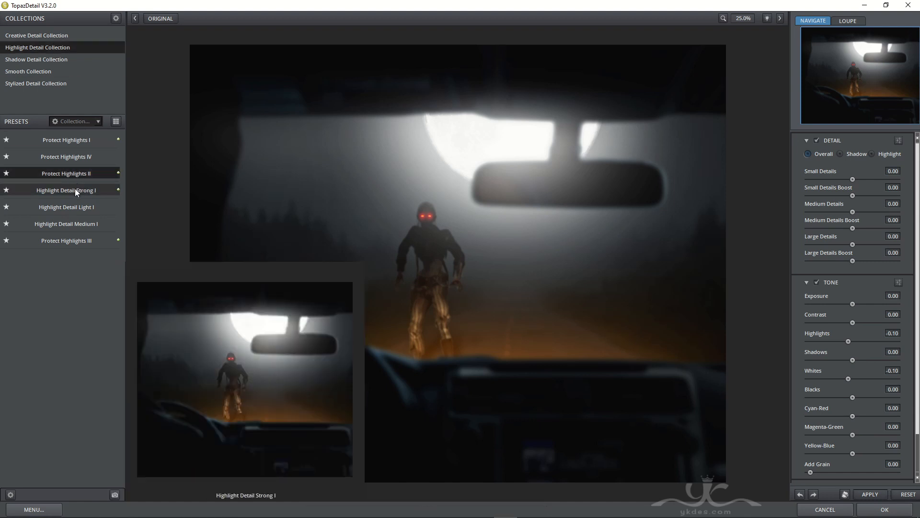
{"action": "left_click", "coordinate": [86, 190]}
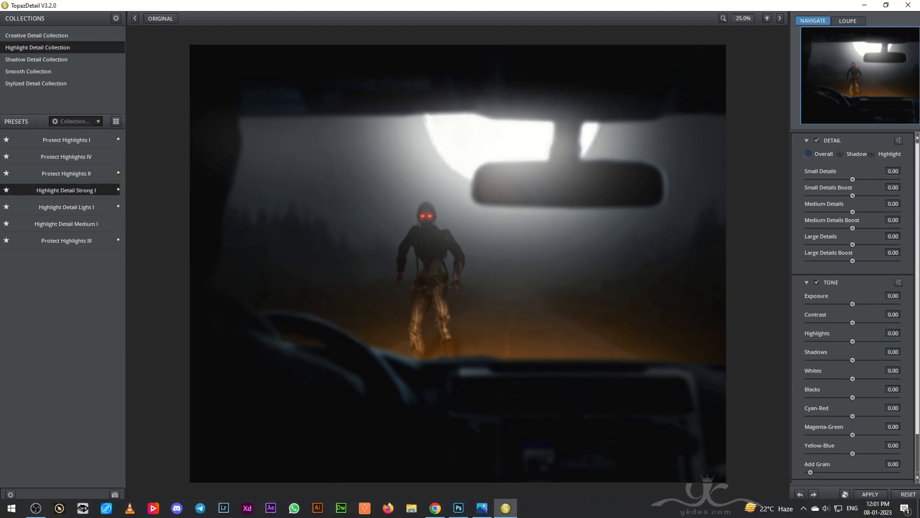
{"action": "key", "text": "Return"}
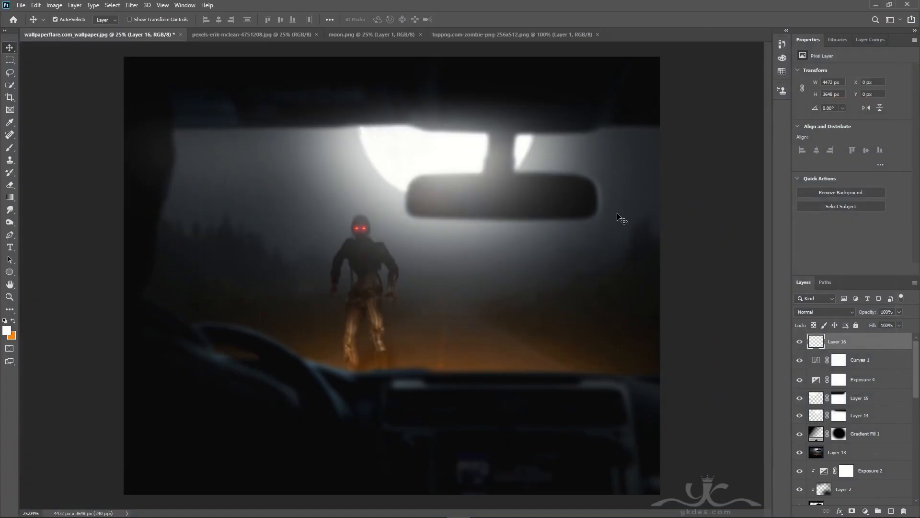
{"action": "left_click", "coordinate": [799, 343]}
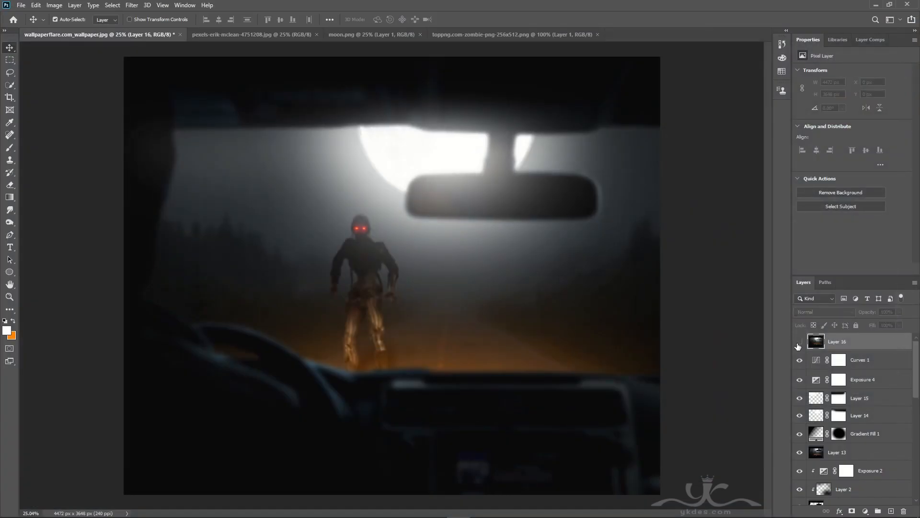
{"action": "left_click", "coordinate": [799, 342]}
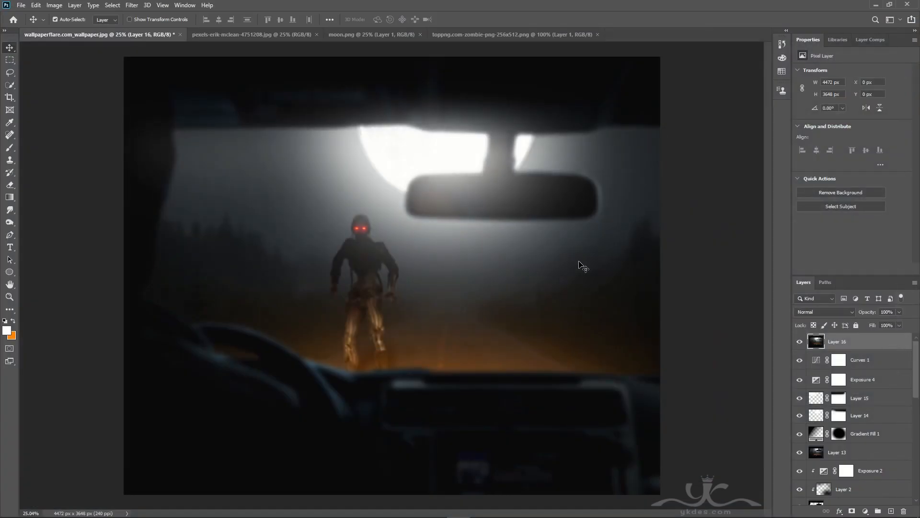
- Open the stamped layer in Color Efex Pro 4 and use method Y02 for the Cross Processing filter
{"action": "left_click", "coordinate": [132, 5]}
{"action": "mouse_move", "coordinate": [153, 218]}
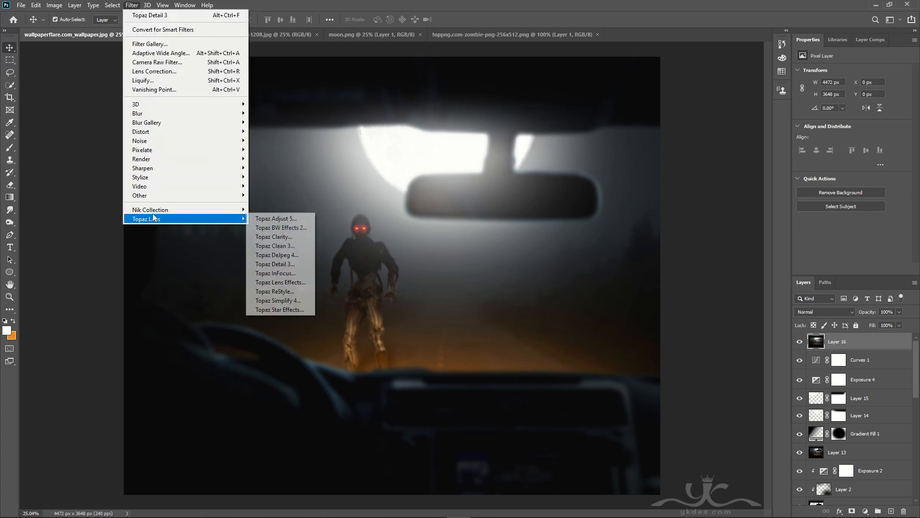
{"action": "left_click", "coordinate": [300, 218]}
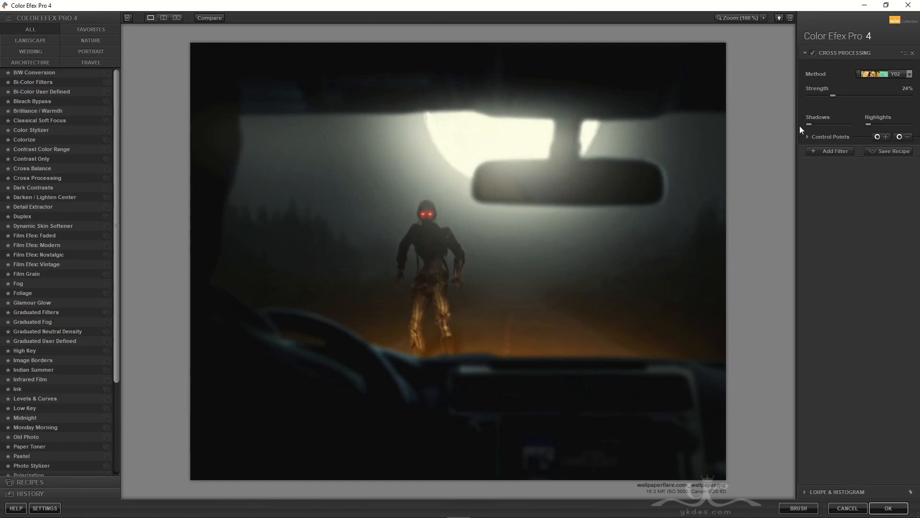
{"action": "left_click", "coordinate": [866, 78]}
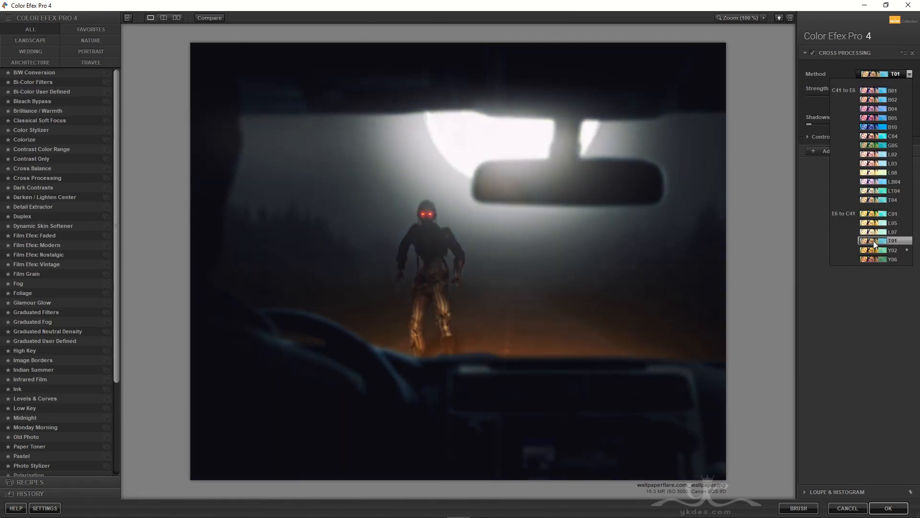
{"action": "left_click", "coordinate": [873, 249]}
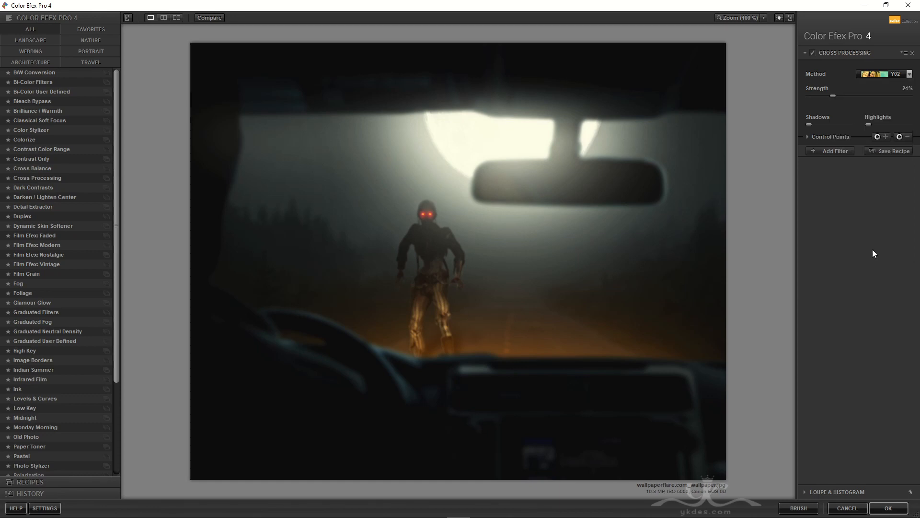
- Add a Brilliance / Warmth filter to the stack and lower its warmth to cool the image slightly
{"action": "left_click", "coordinate": [827, 150]}
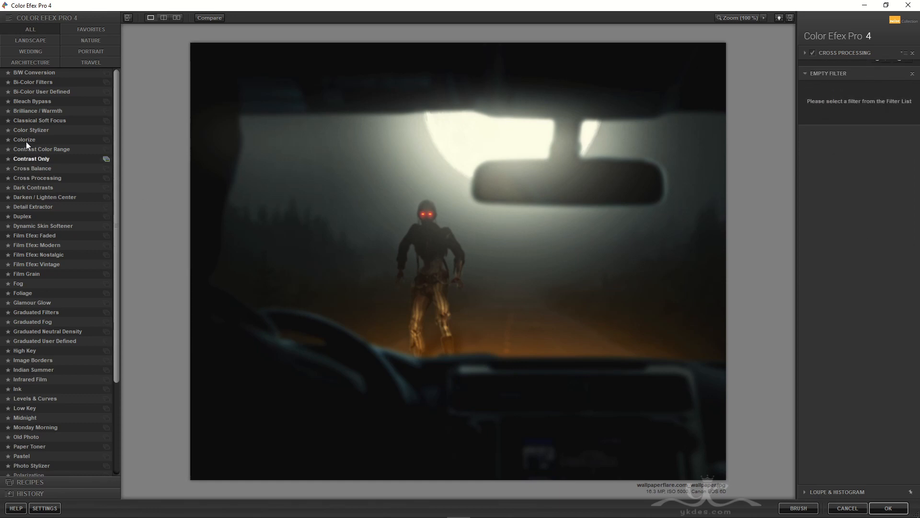
{"action": "left_click", "coordinate": [47, 112]}
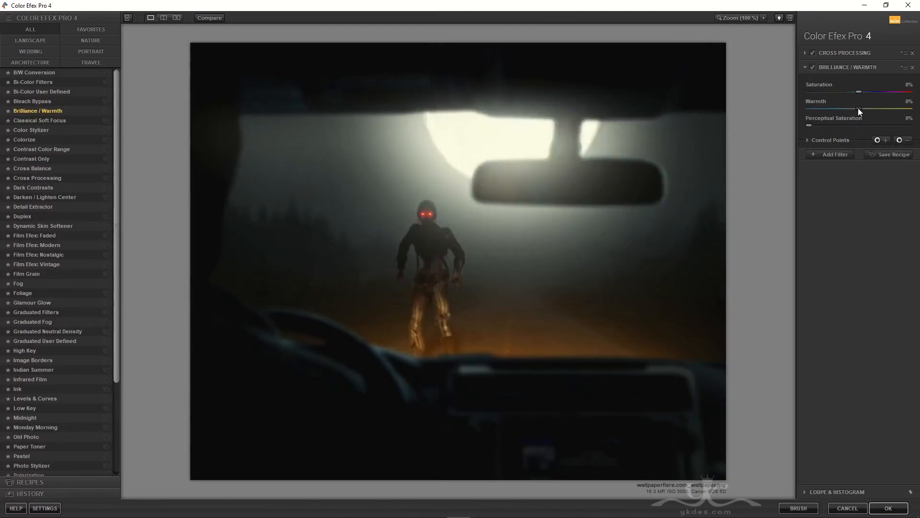
{"action": "left_click_drag", "start_coordinate": [854, 109], "coordinate": [842, 107]}
- Add a Glamour Glow filter with a slightly cooler glow warmth and apply the filter stack to the image
{"action": "left_click", "coordinate": [833, 153]}
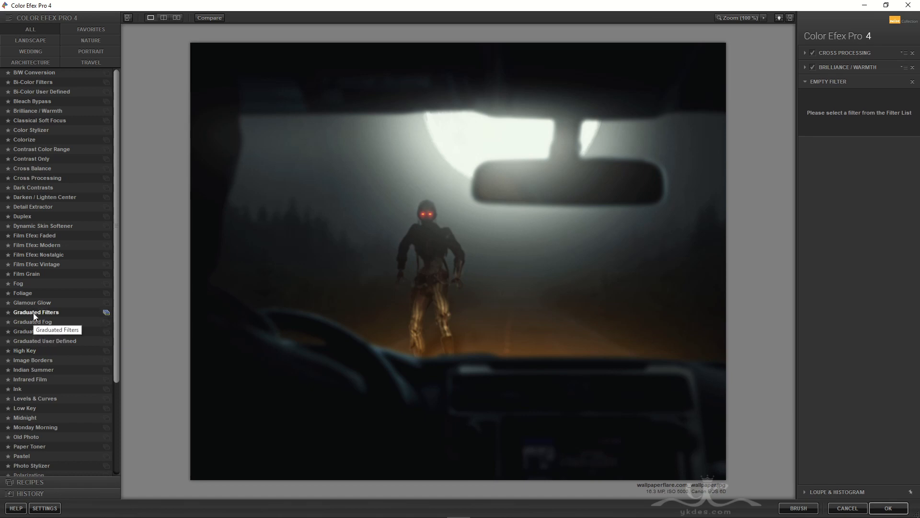
{"action": "left_click", "coordinate": [42, 303]}
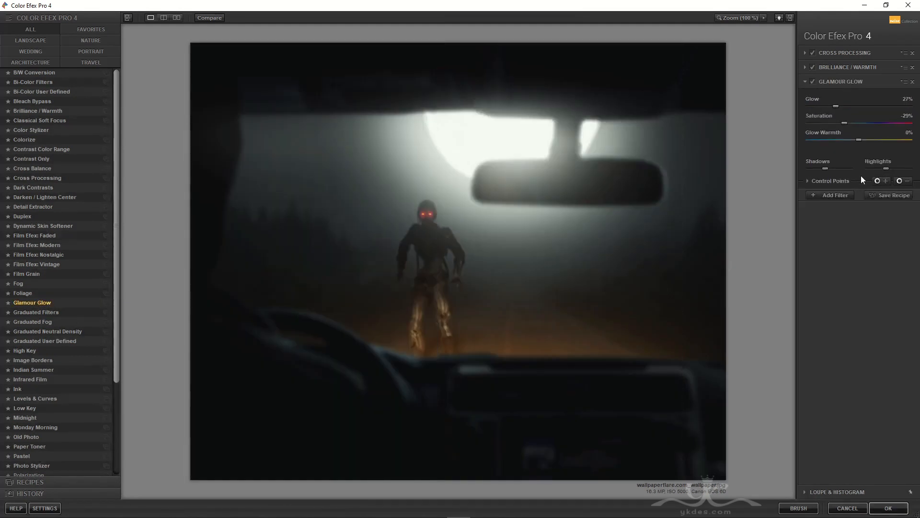
{"action": "left_click_drag", "start_coordinate": [859, 140], "coordinate": [845, 140]}
{"action": "left_click", "coordinate": [889, 507]}
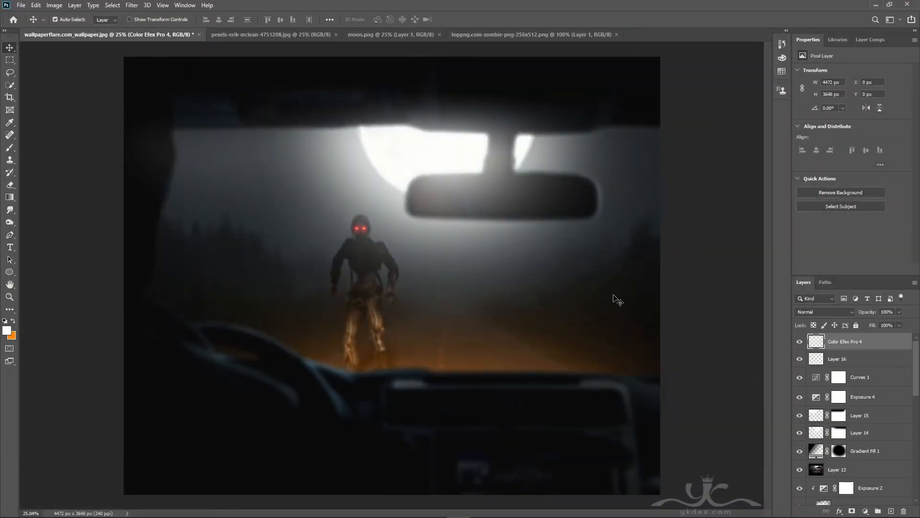